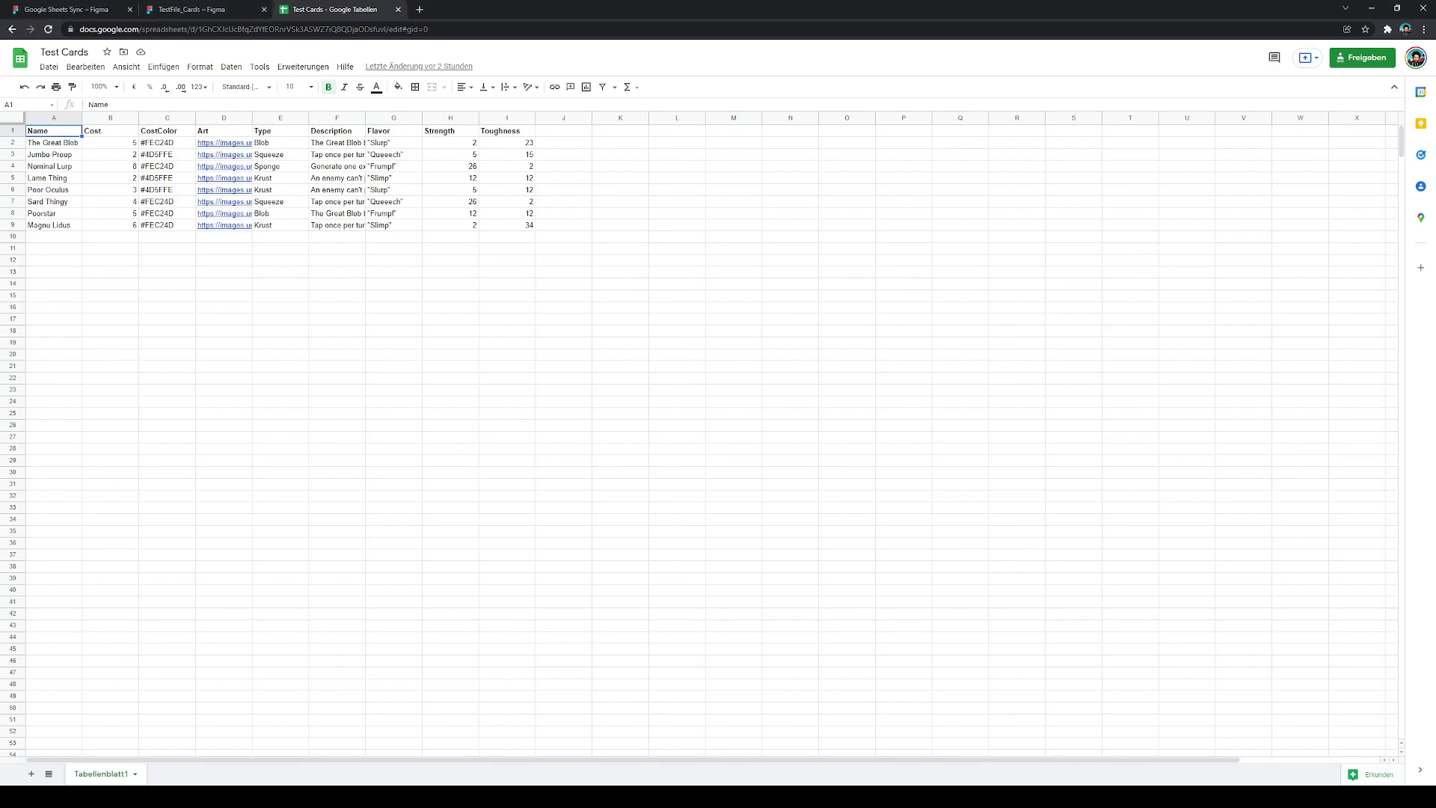
Step: Move focus off the Test Cards data table to an empty cell such as L50
{"action": "left_click", "coordinate": [653, 707]}
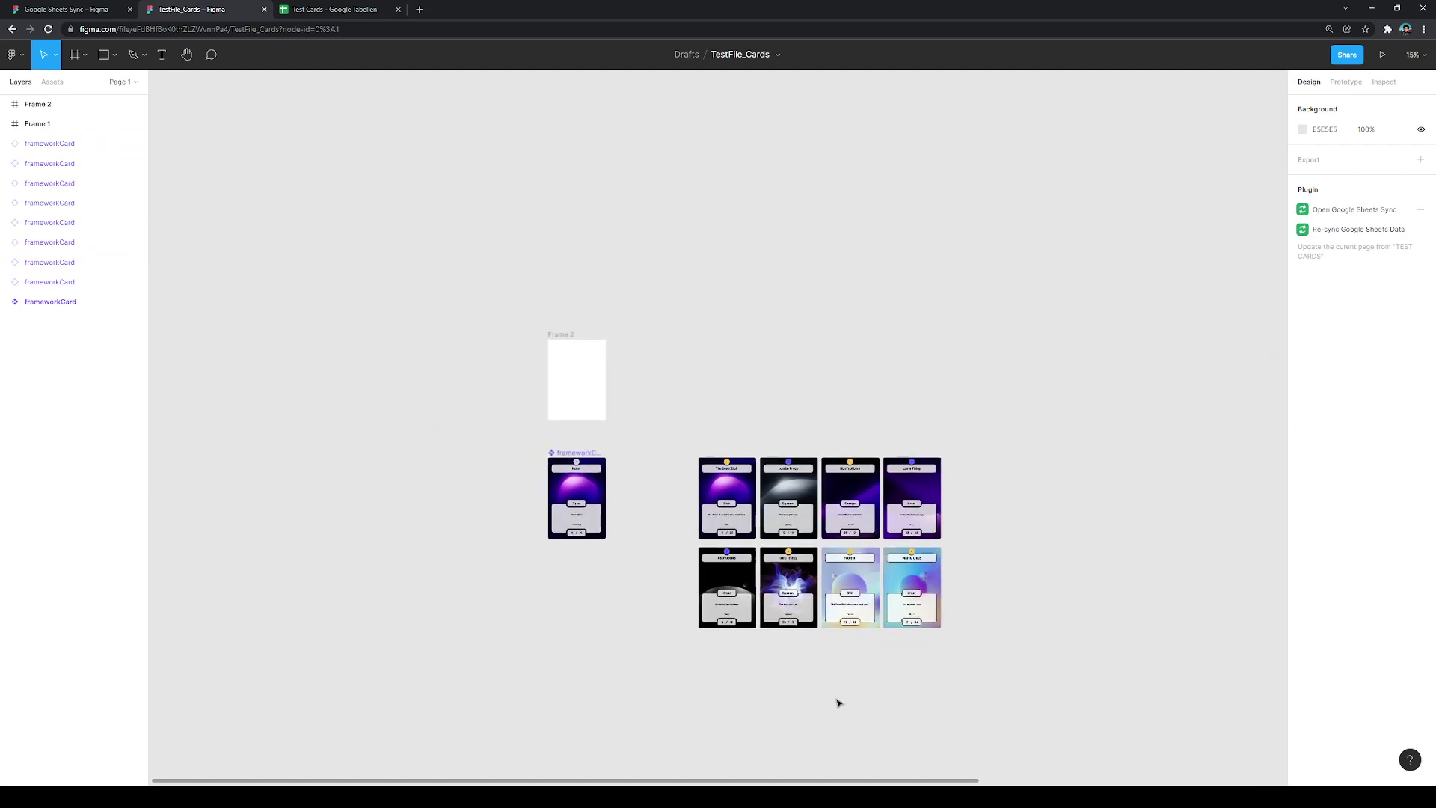
Step: Frame the card template and nine filled cards, then return to the Test Cards sheet
{"action": "scroll", "coordinate": [837, 703], "scroll_direction": "up", "scroll_amount": 5}
{"action": "left_click_drag", "start_coordinate": [416, 616], "coordinate": [440, 652]}
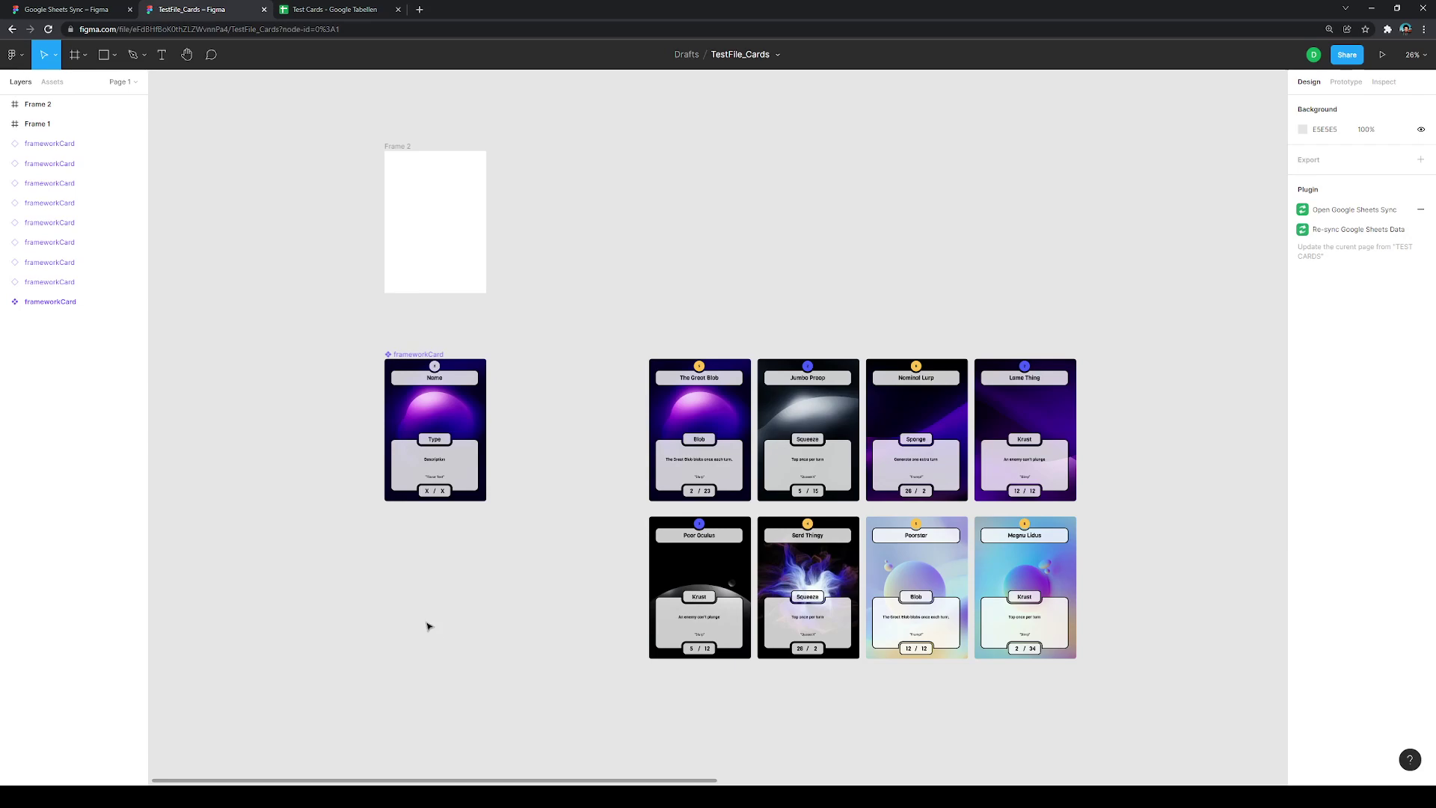
{"action": "left_click", "coordinate": [337, 11]}
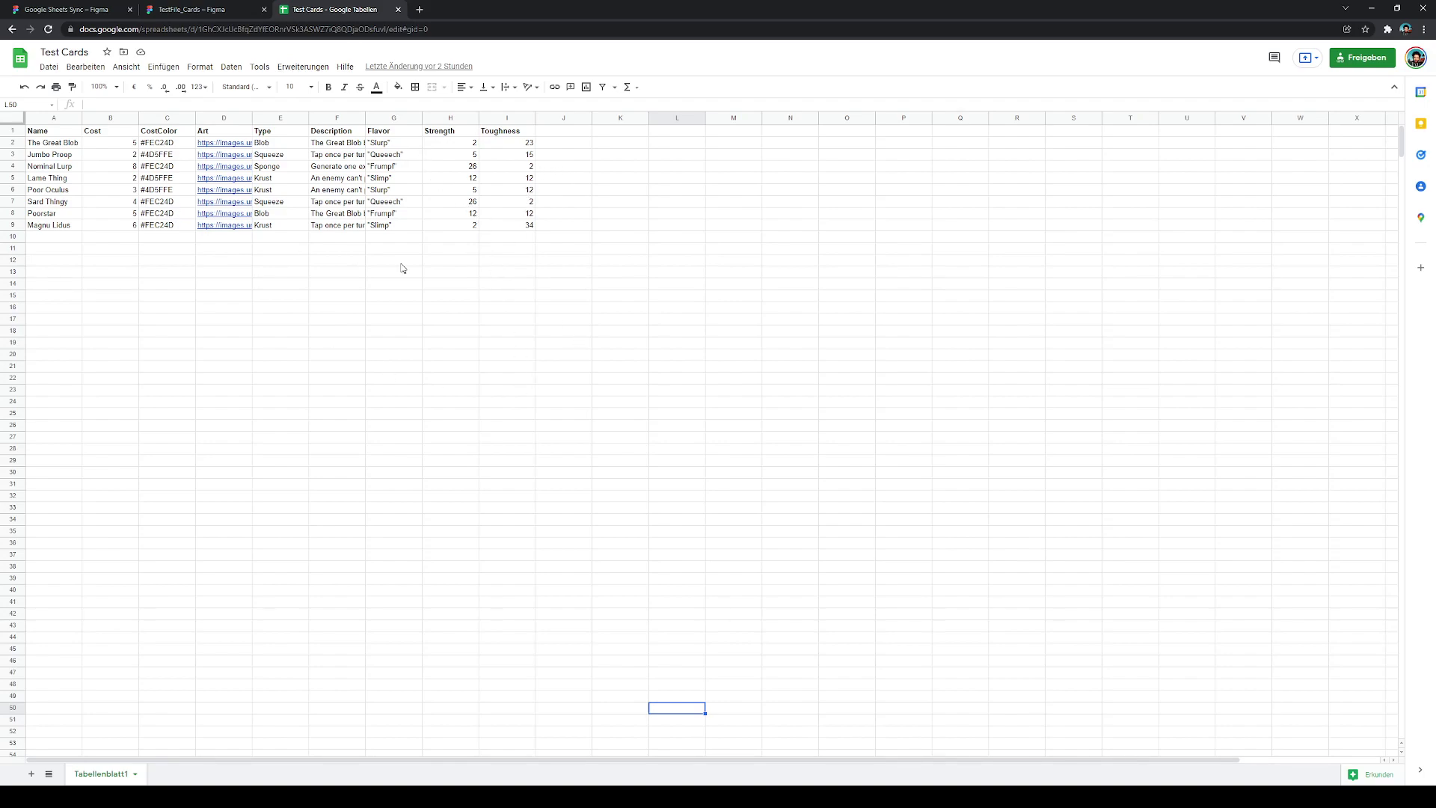
Step: Switch to the TestFile_Cards – Figma browser tab
{"action": "left_click", "coordinate": [163, 10]}
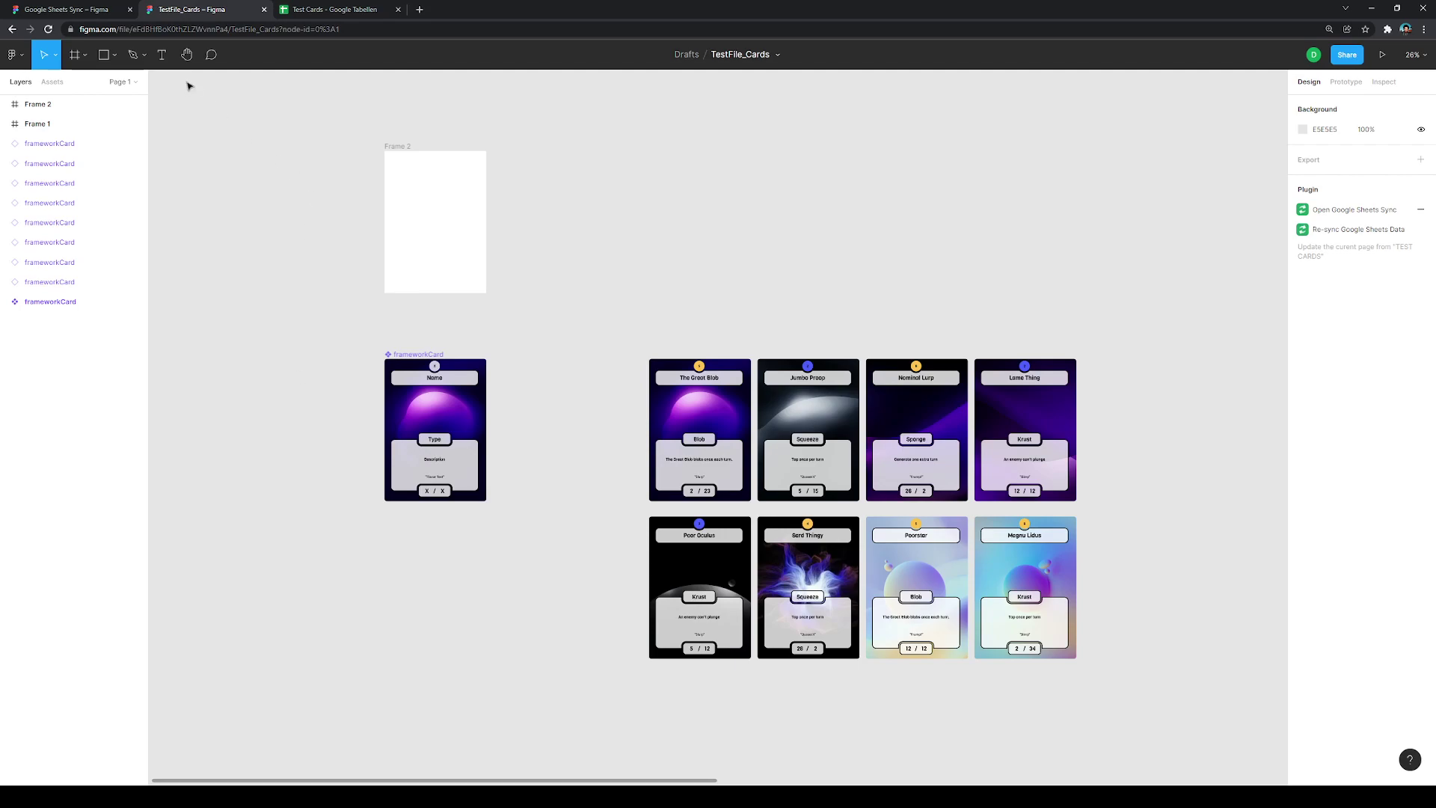
Step: Read the Google Sheets Sync plugin page, then return to the Test Cards spreadsheet
{"action": "left_click", "coordinate": [75, 9]}
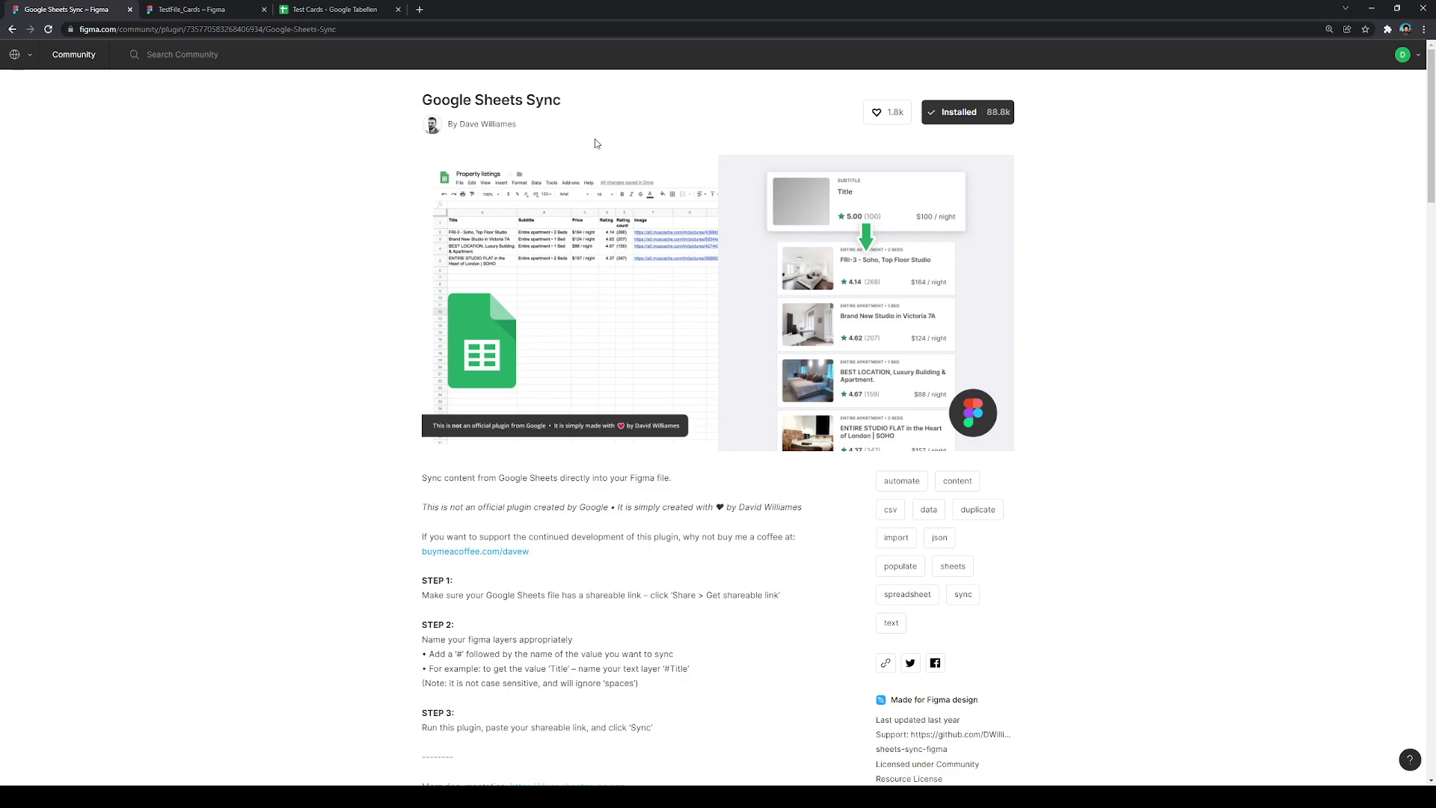
{"action": "left_click", "coordinate": [361, 13]}
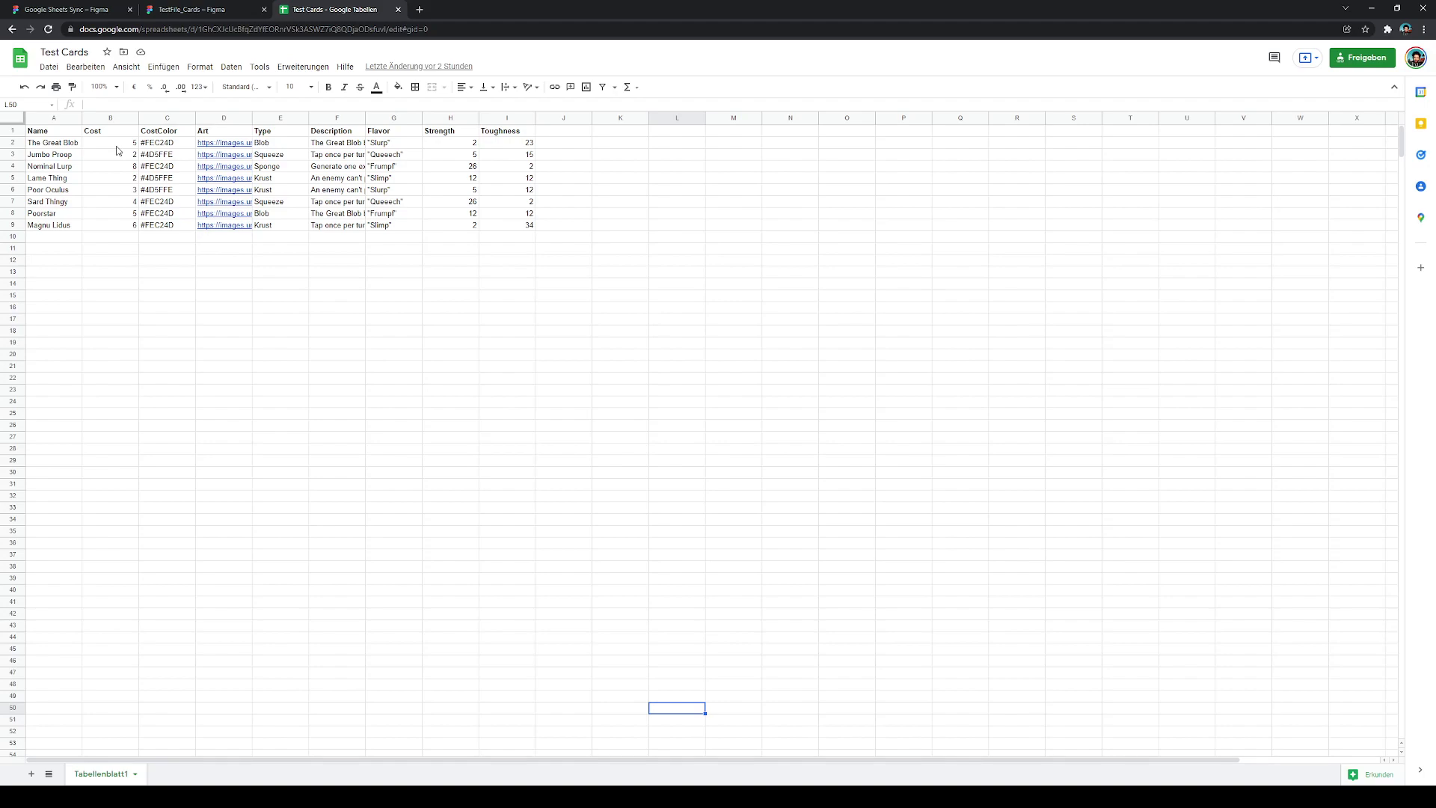
{"action": "left_click", "coordinate": [183, 144]}
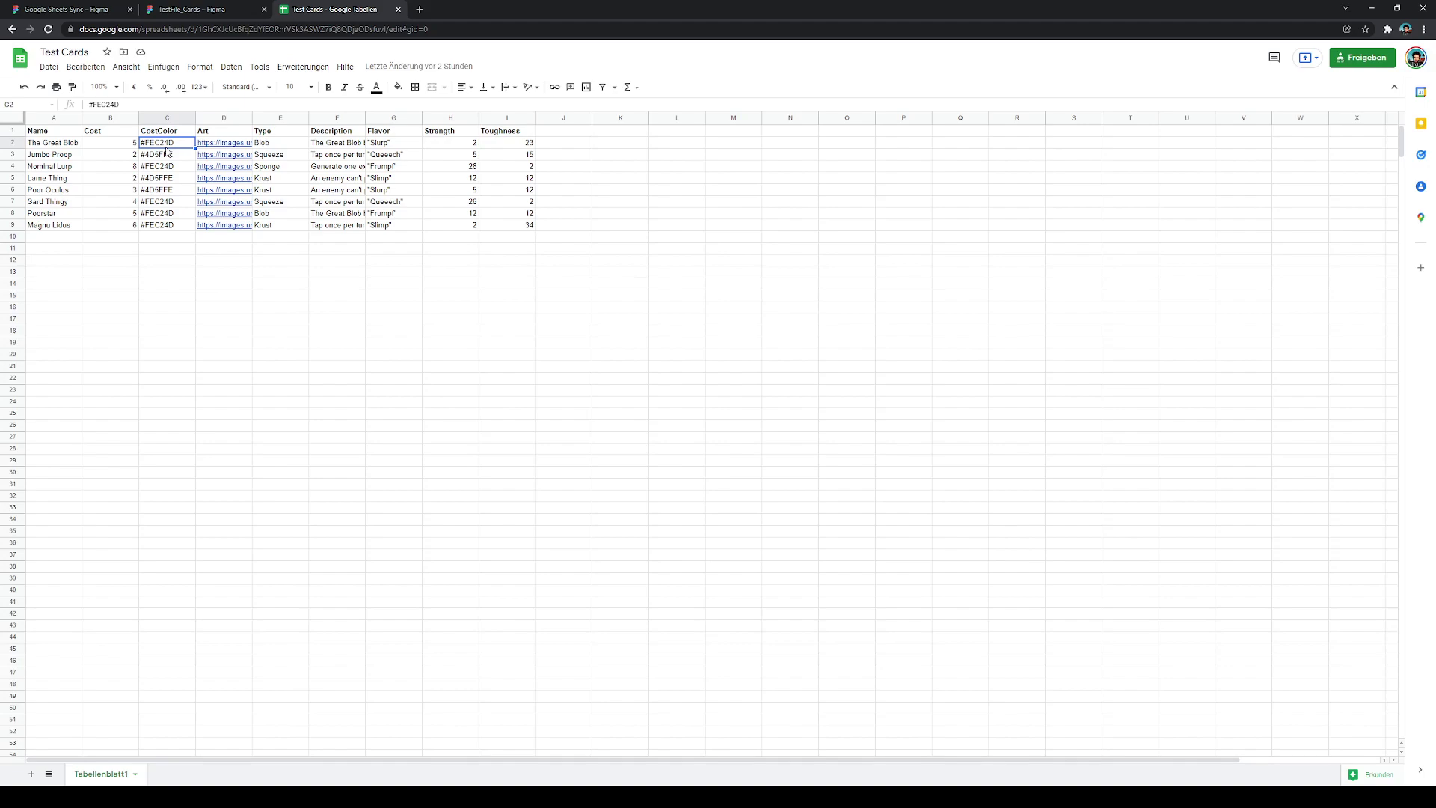
{"action": "mouse_move", "coordinate": [220, 147]}
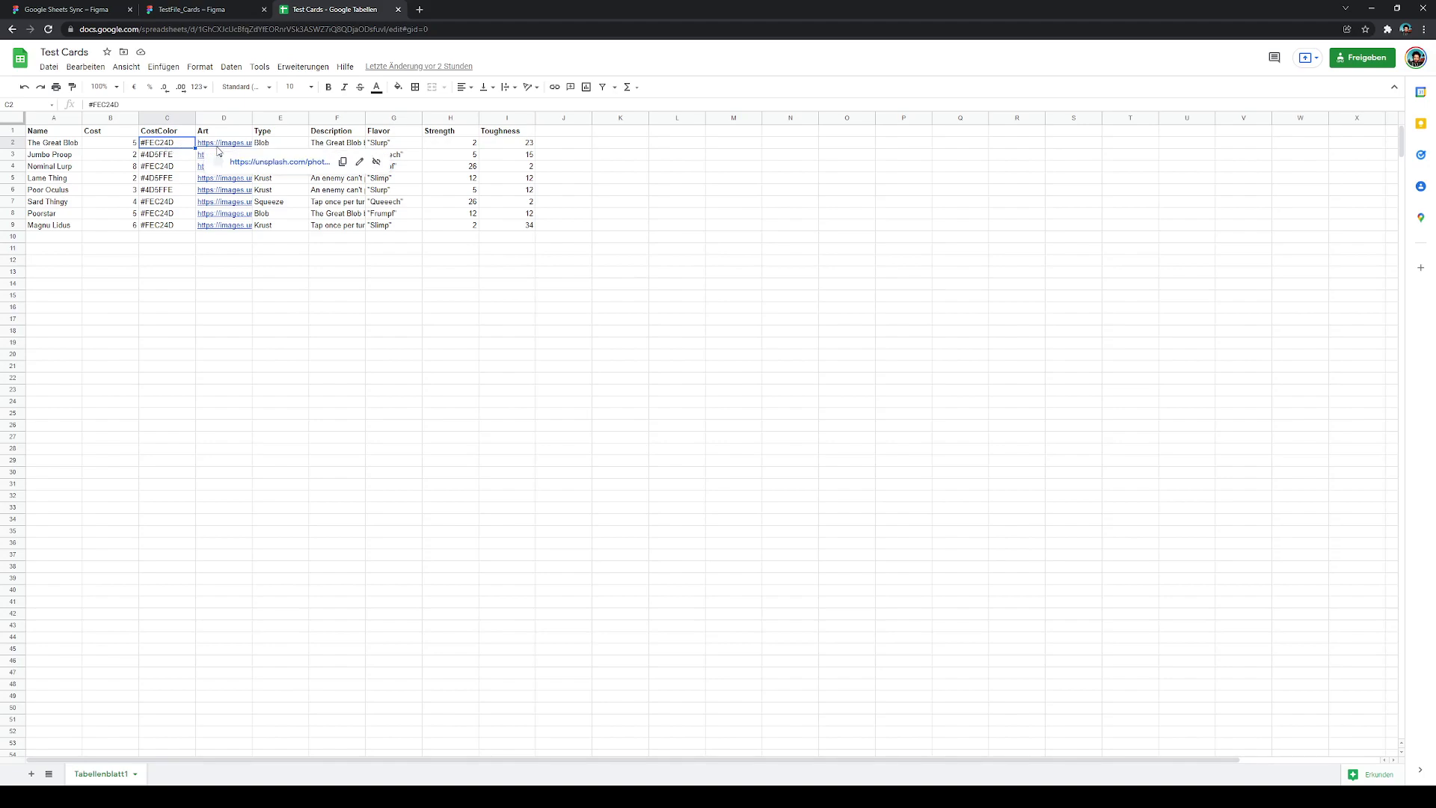
{"action": "left_click", "coordinate": [222, 144]}
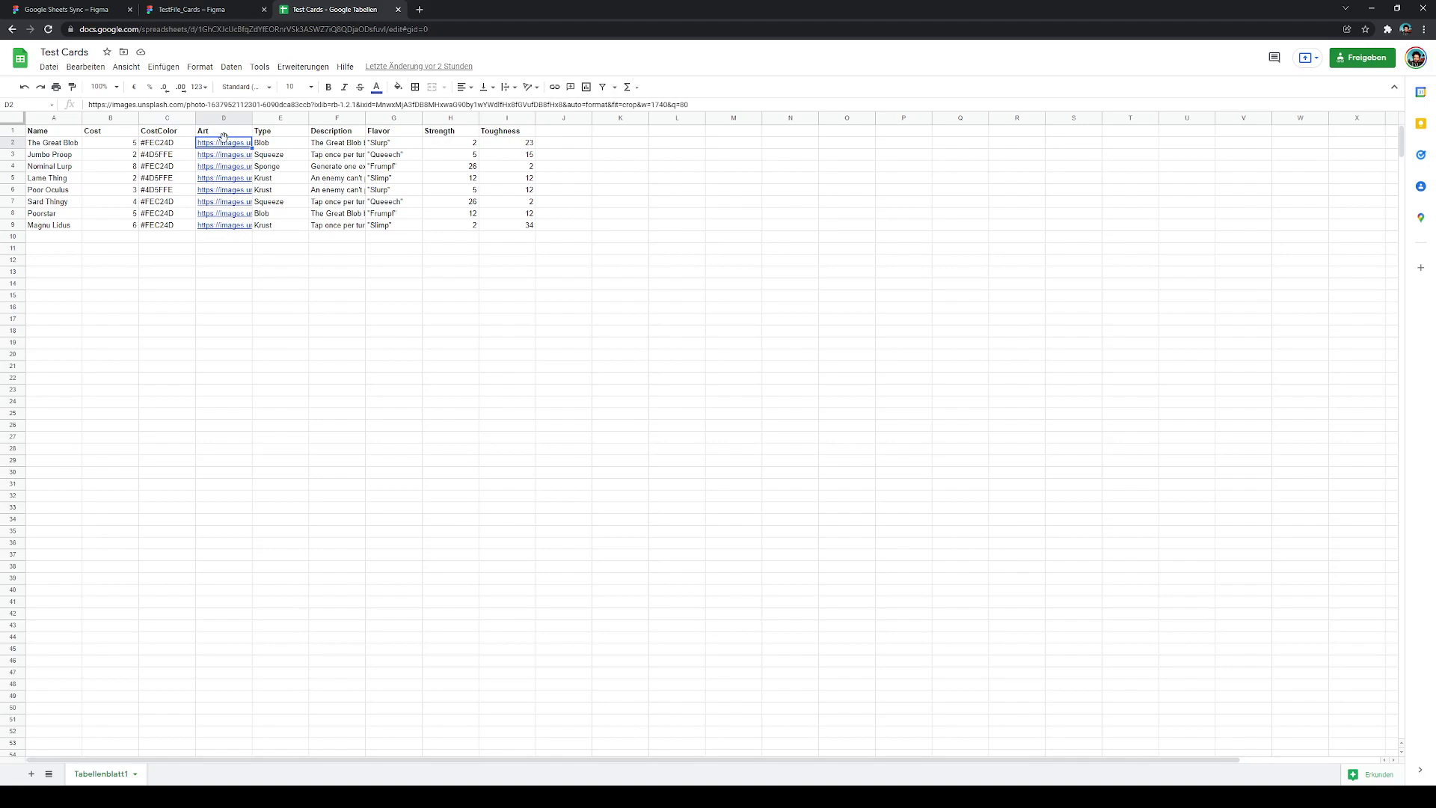
{"action": "mouse_move", "coordinate": [226, 148]}
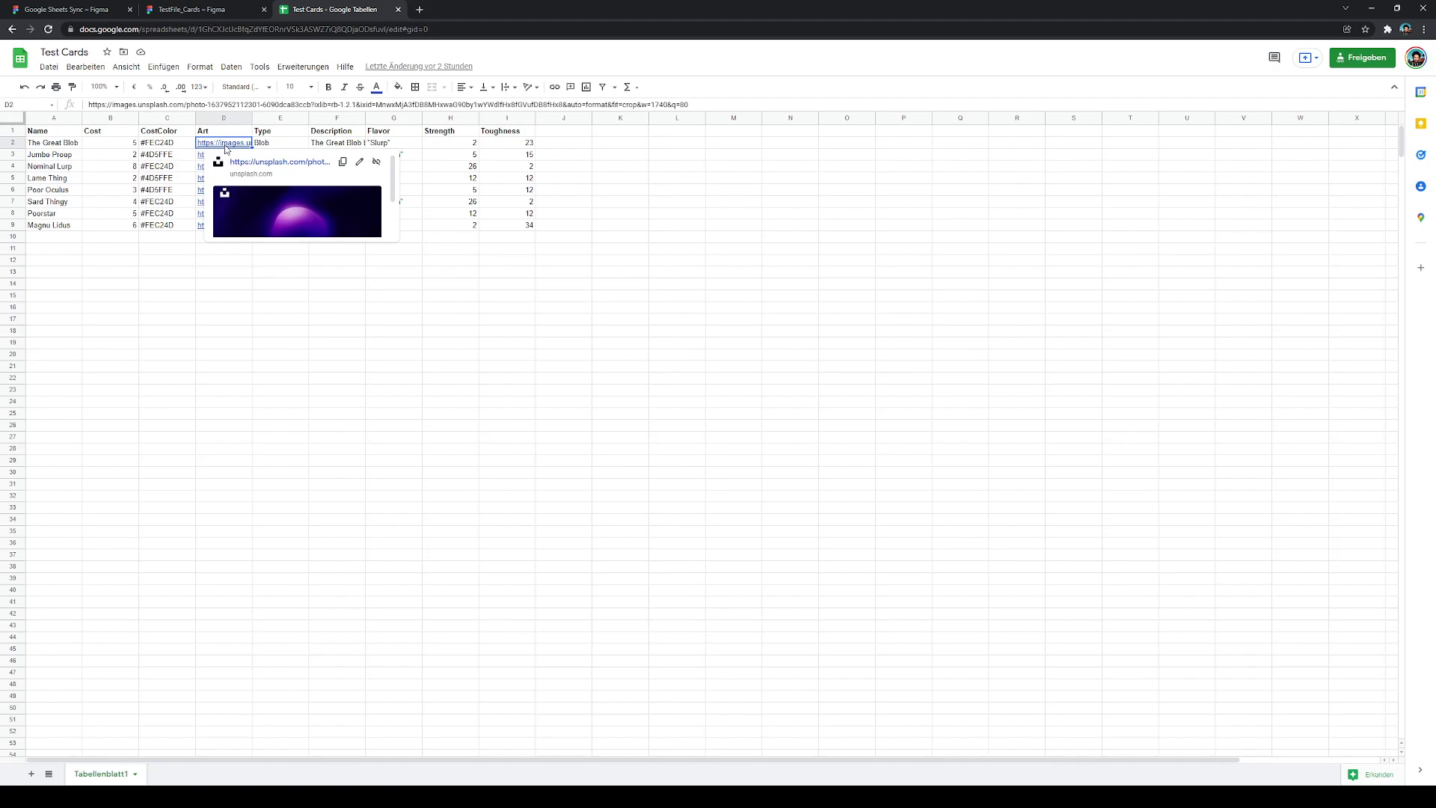
{"action": "left_click", "coordinate": [522, 252]}
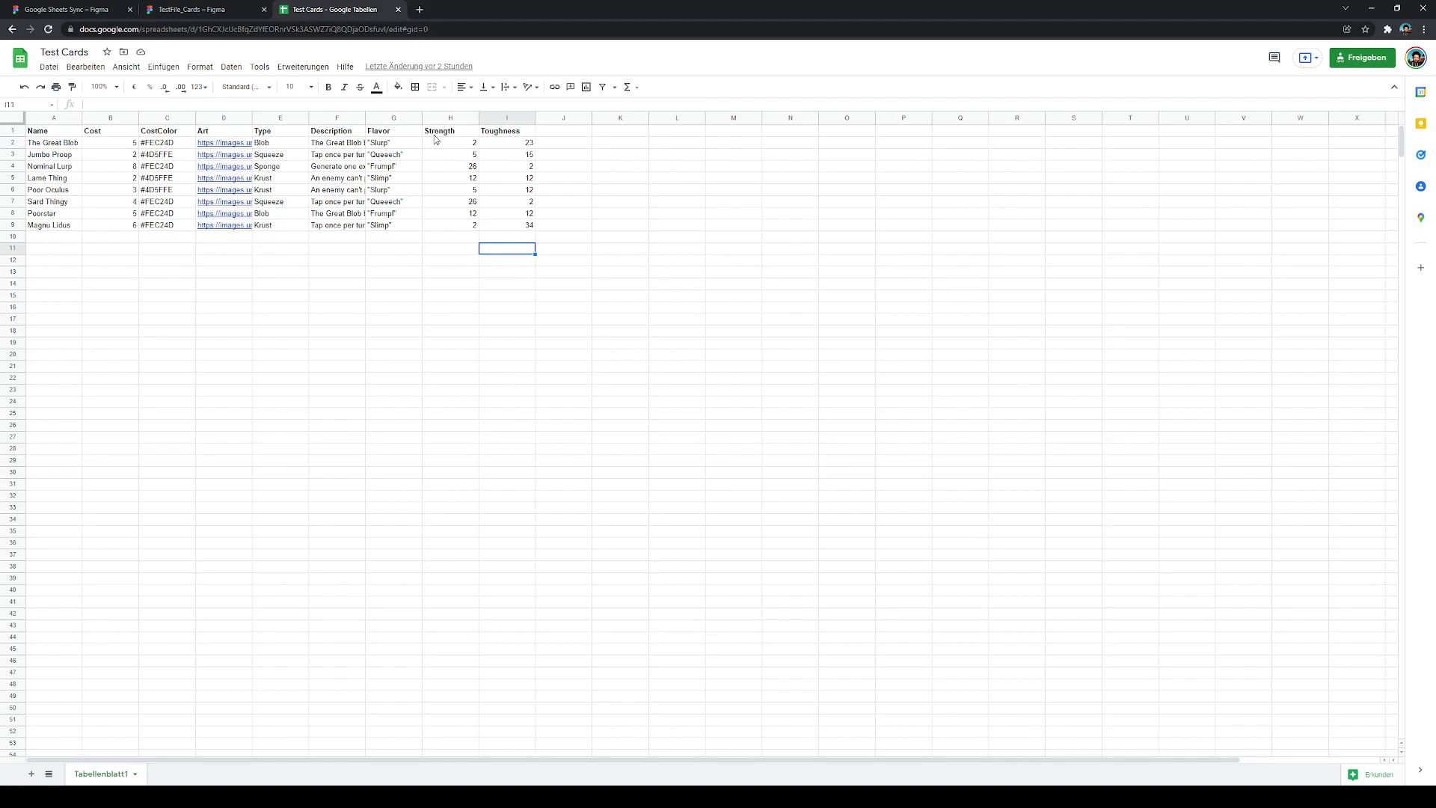
Step: Zoom in beside the empty 630 × 880 Frame 2, drawing and undoing a trial frame
{"action": "left_click", "coordinate": [220, 14]}
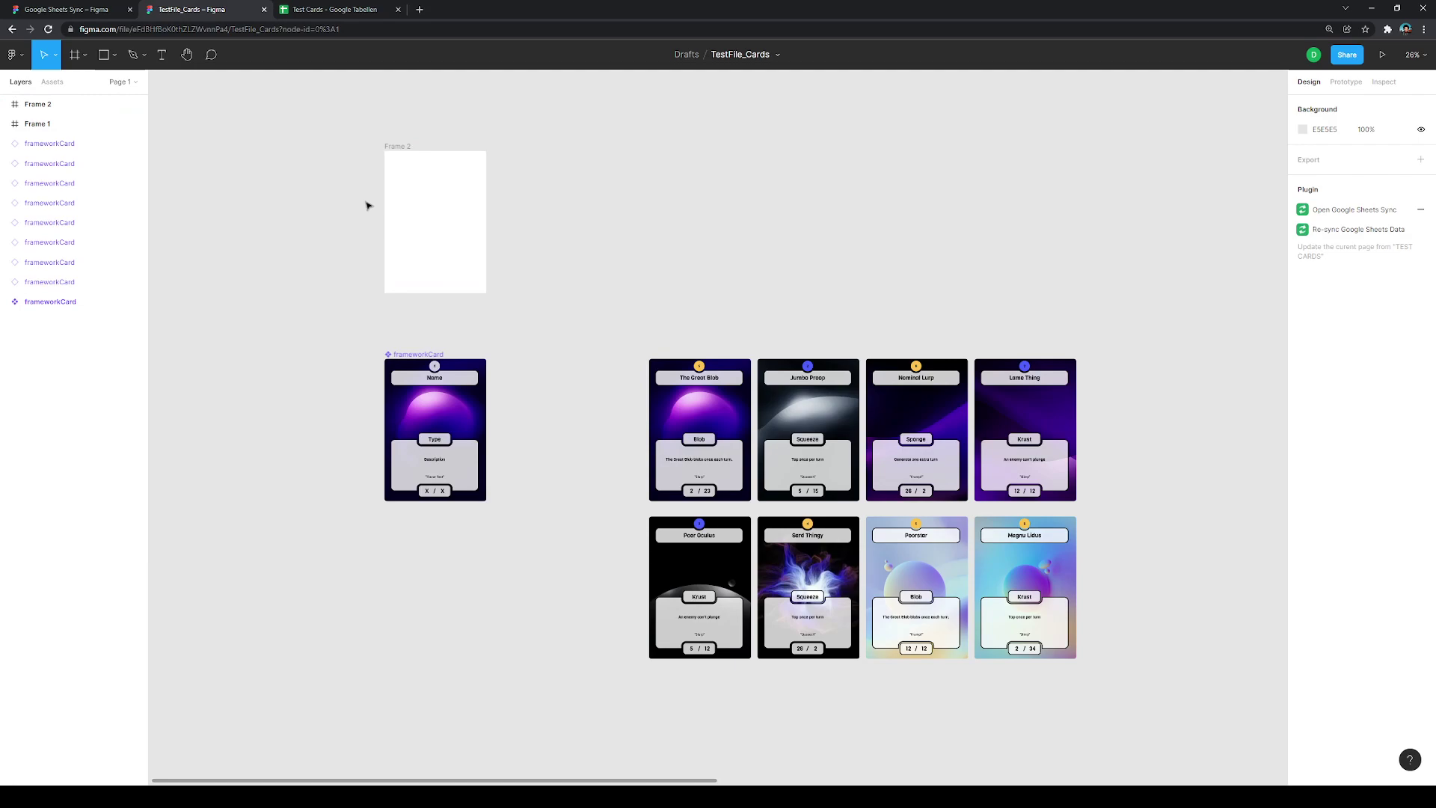
{"action": "scroll", "coordinate": [363, 144], "scroll_direction": "up", "scroll_amount": 5}
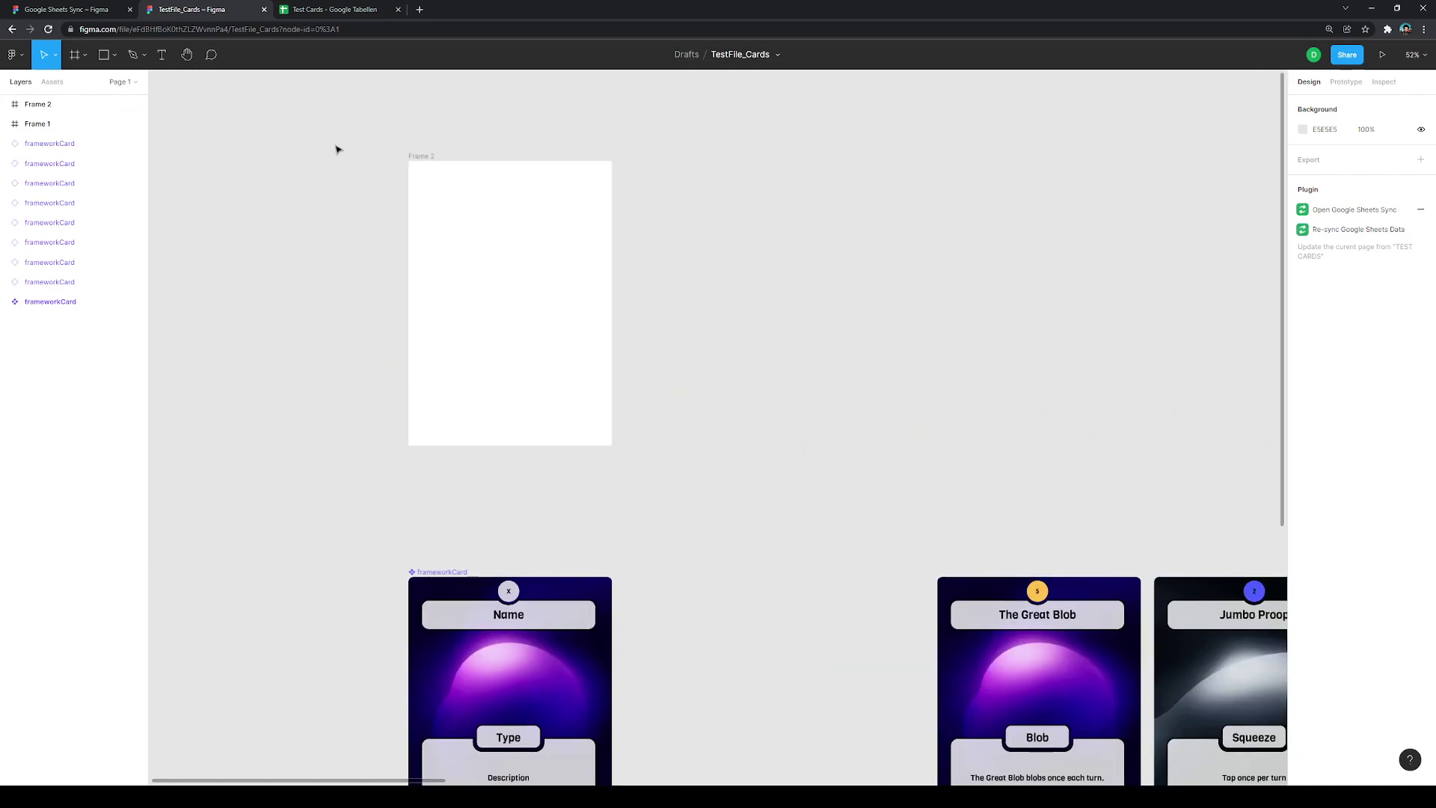
{"action": "left_click", "coordinate": [78, 55]}
{"action": "left_click_drag", "start_coordinate": [675, 160], "coordinate": [908, 455]}
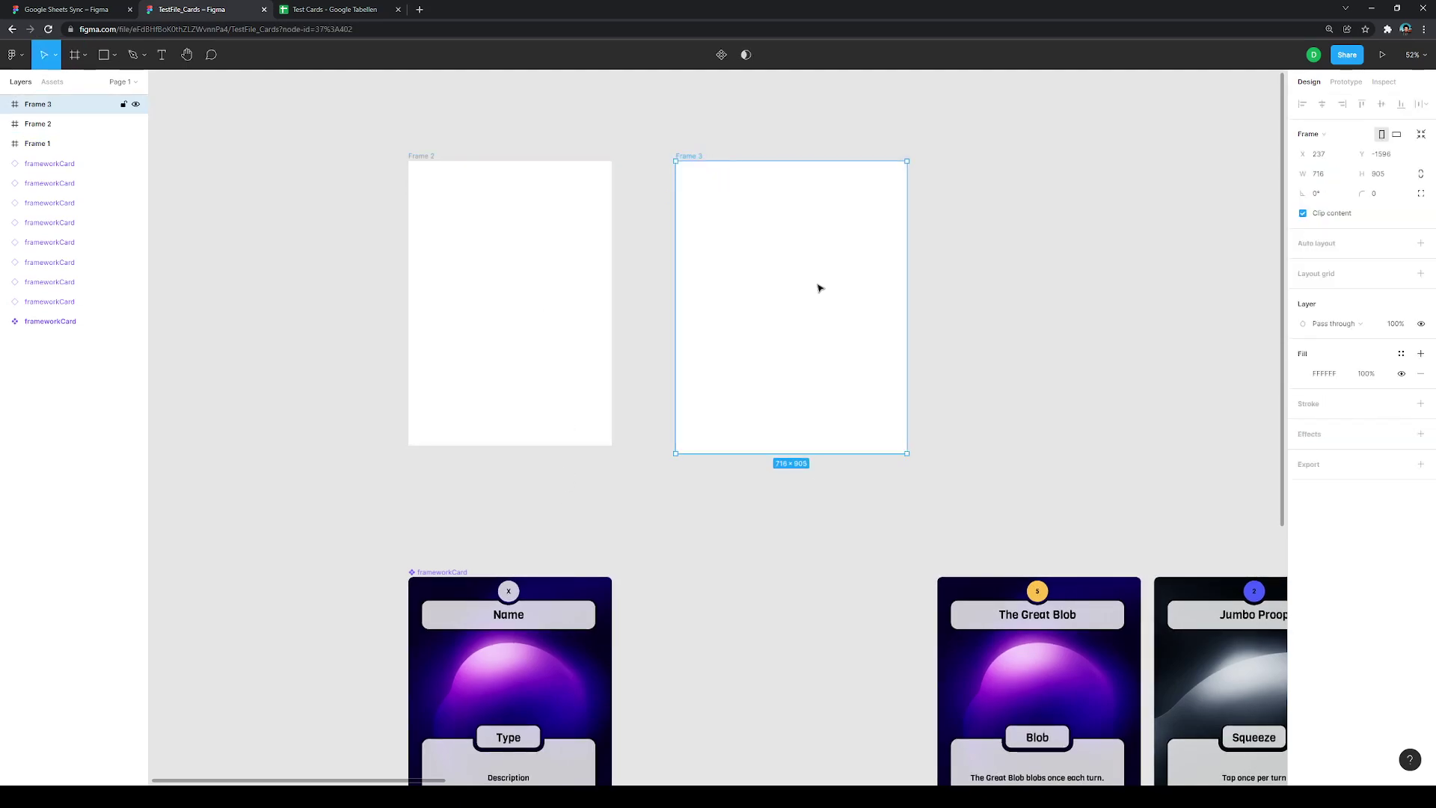
{"action": "key", "text": "ctrl+z"}
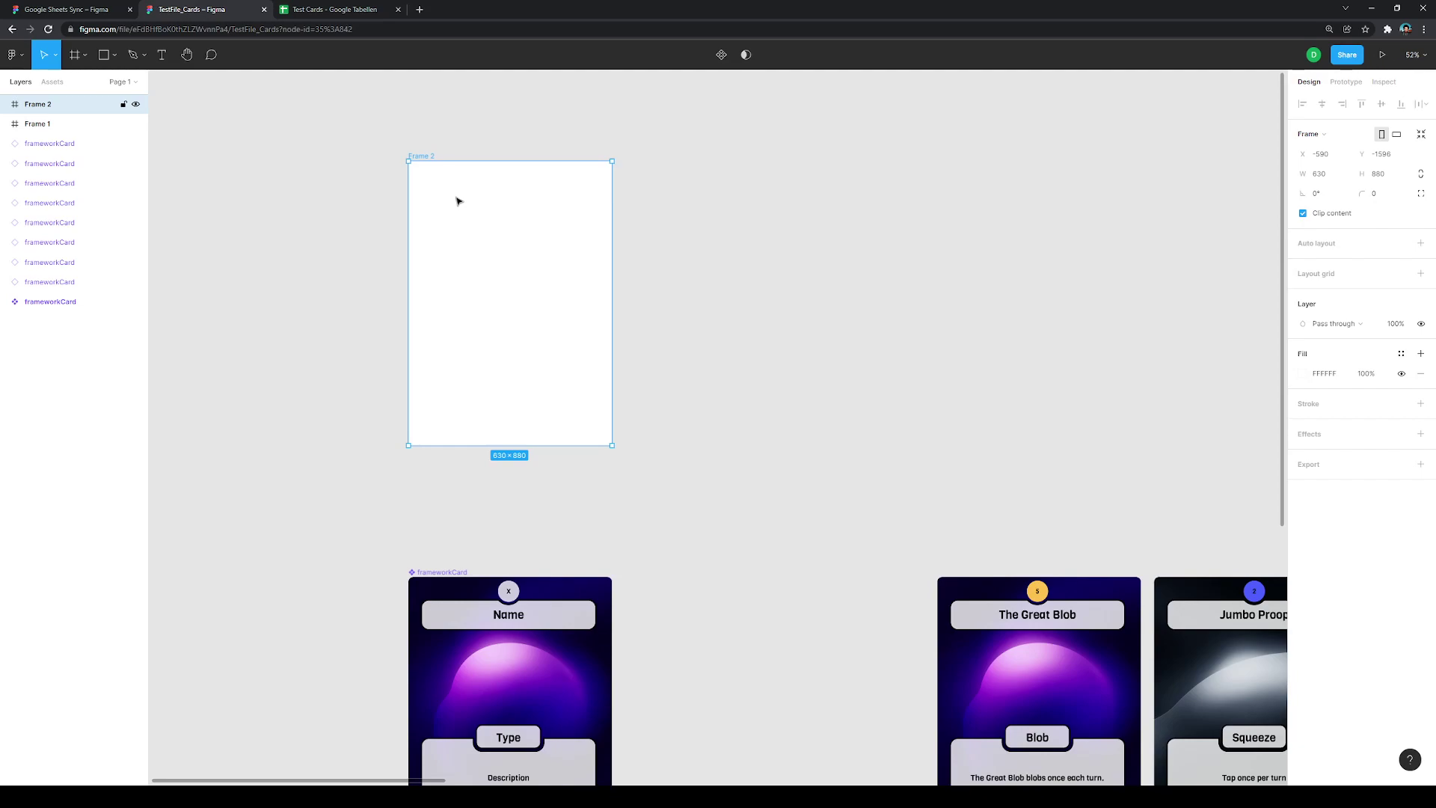
{"action": "left_click", "coordinate": [189, 197]}
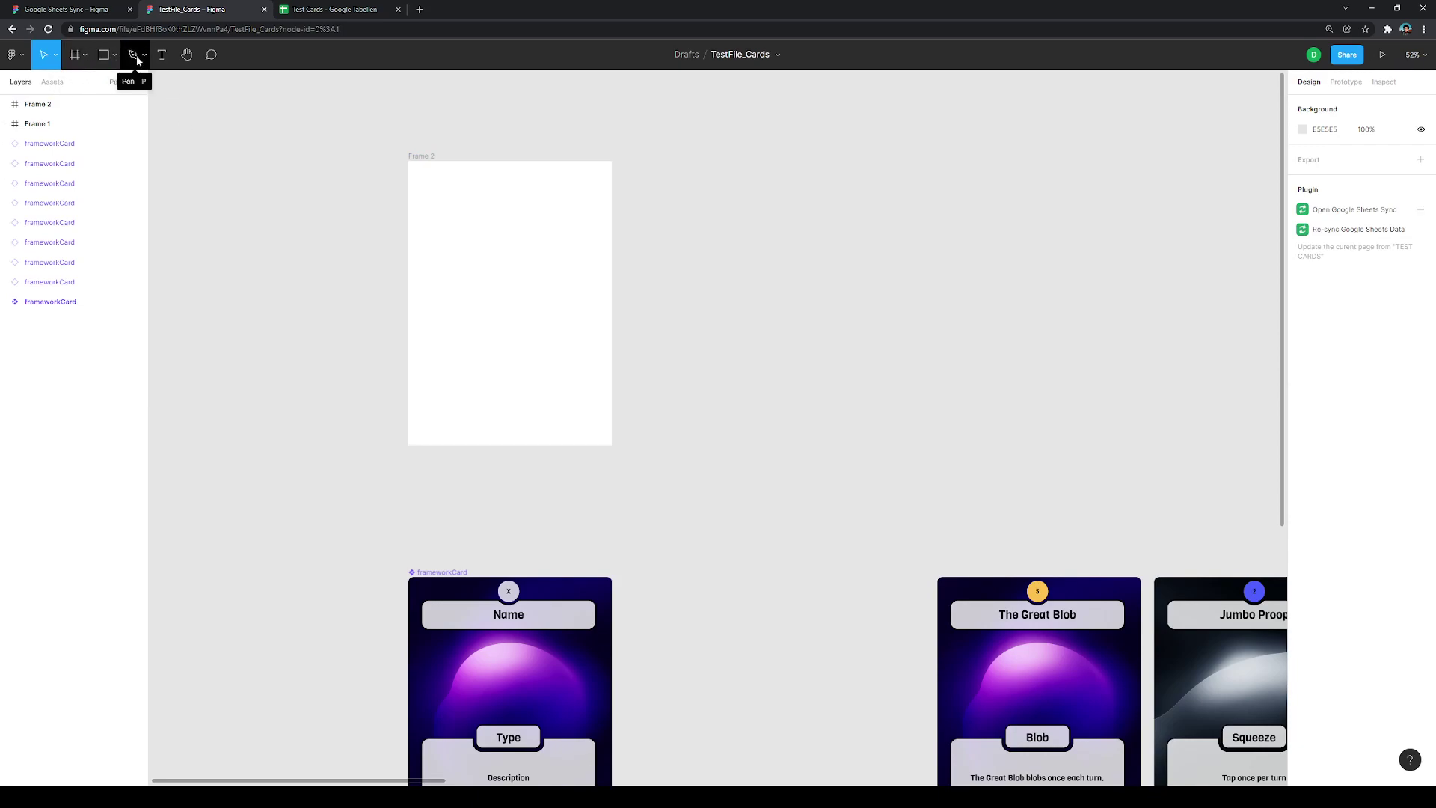
Step: Add a centre-aligned text box across the top of Frame 2 reading 'Name'
{"action": "left_click", "coordinate": [161, 54]}
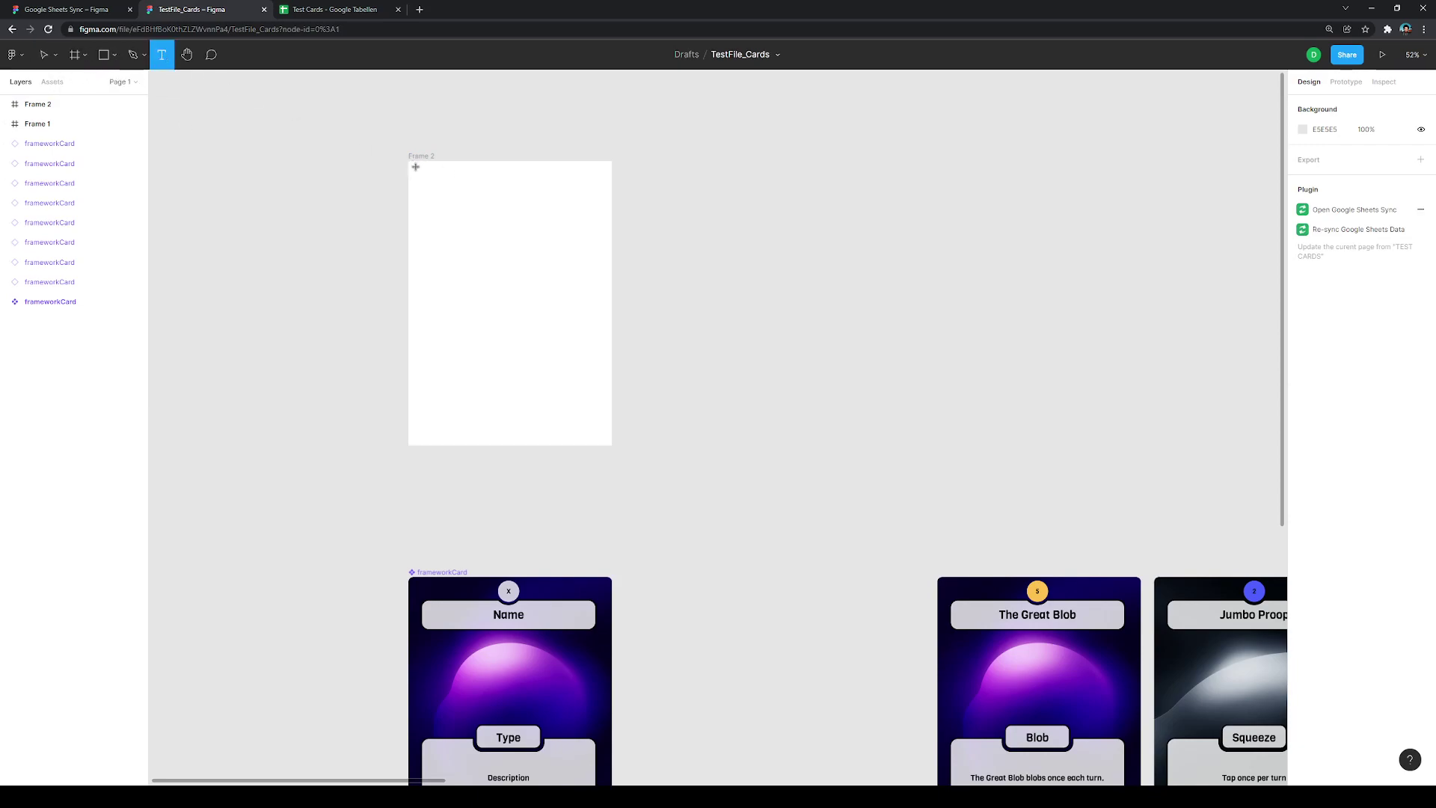
{"action": "left_click_drag", "start_coordinate": [416, 160], "coordinate": [612, 210]}
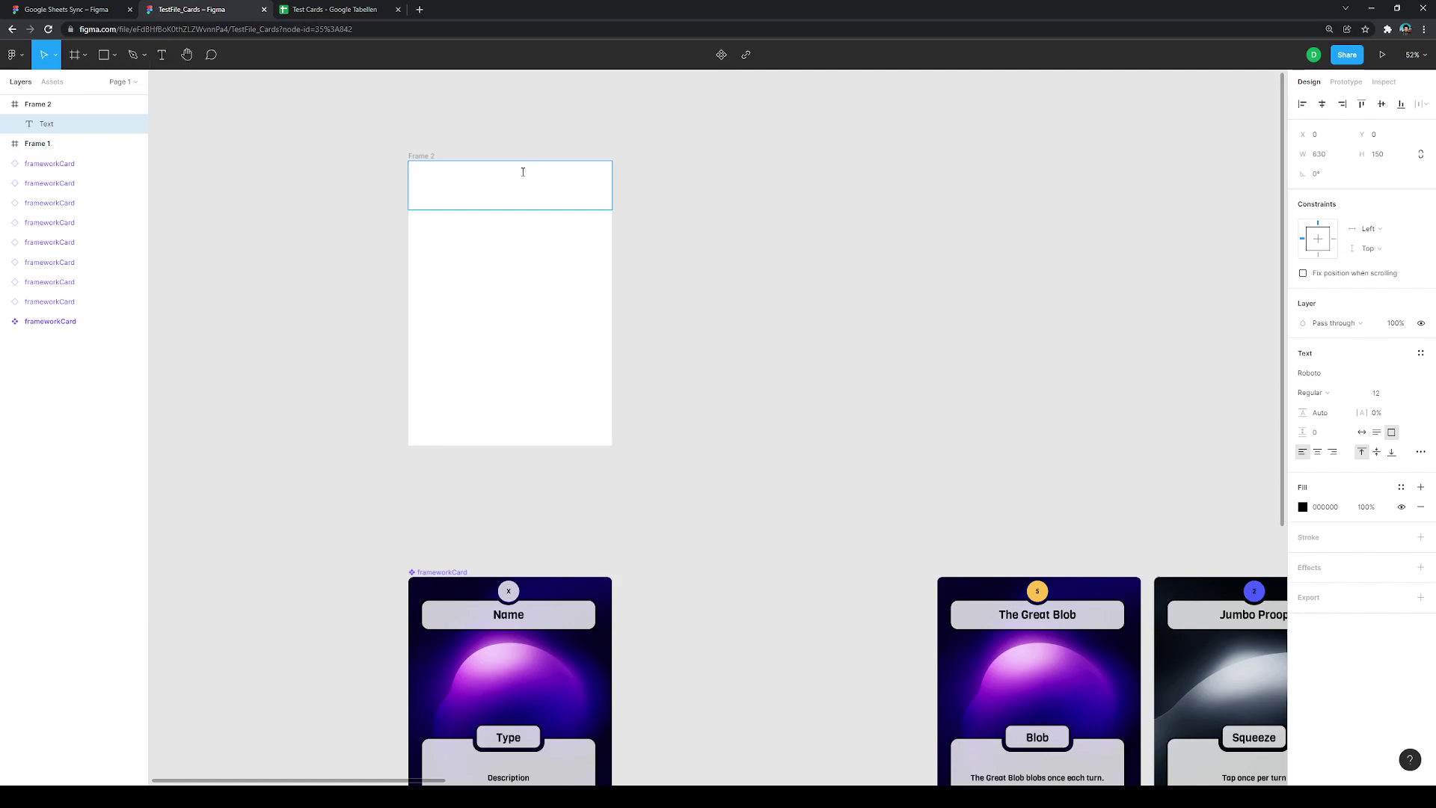
{"action": "left_click", "coordinate": [1317, 452]}
{"action": "left_click", "coordinate": [1377, 452]}
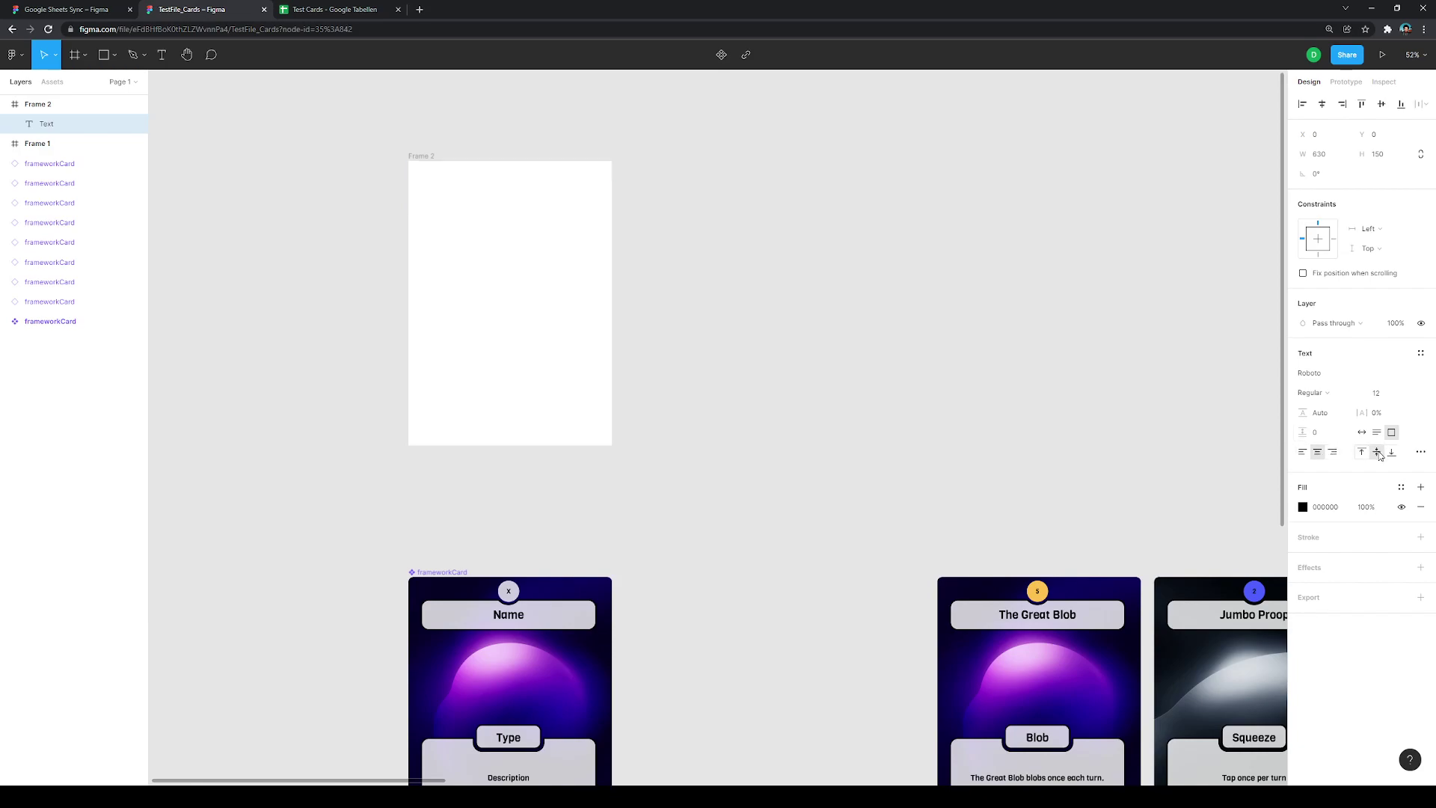
{"action": "double_click", "coordinate": [528, 183]}
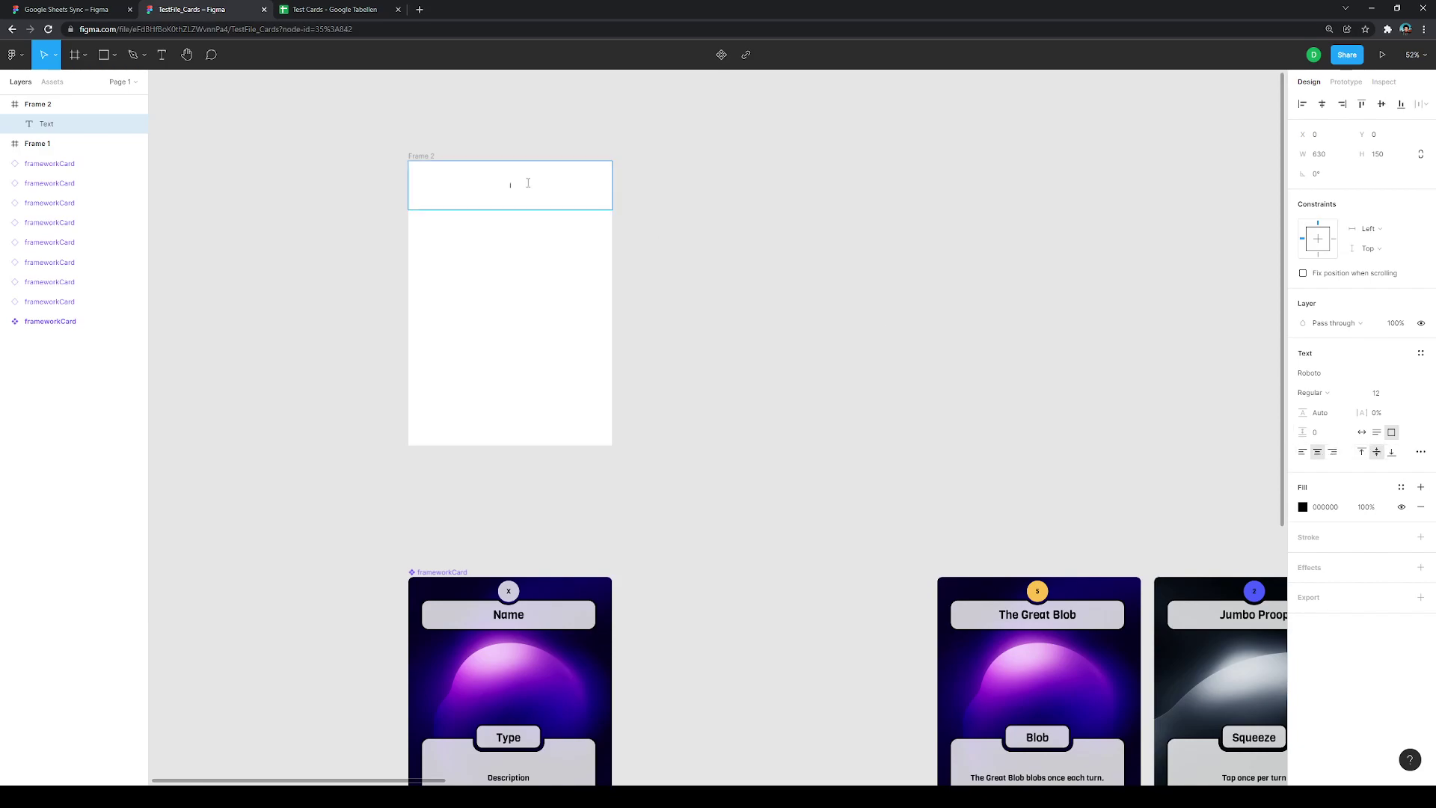
{"action": "type", "text": "Name"}
Step: Style the Name text in the Ravi Prakash font at size 60
{"action": "left_click", "coordinate": [1393, 396]}
{"action": "key", "text": "Return"}
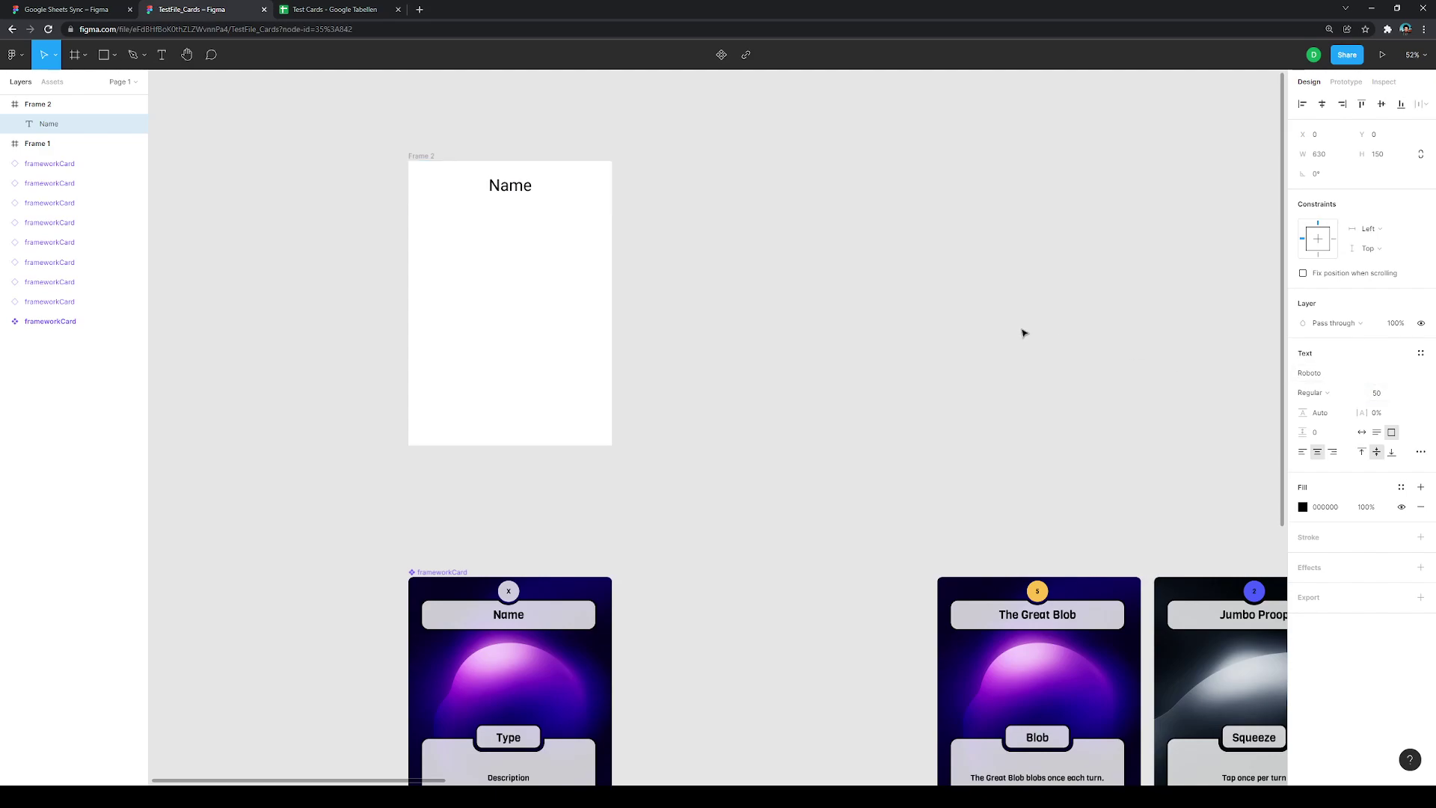
{"action": "key", "text": "Return"}
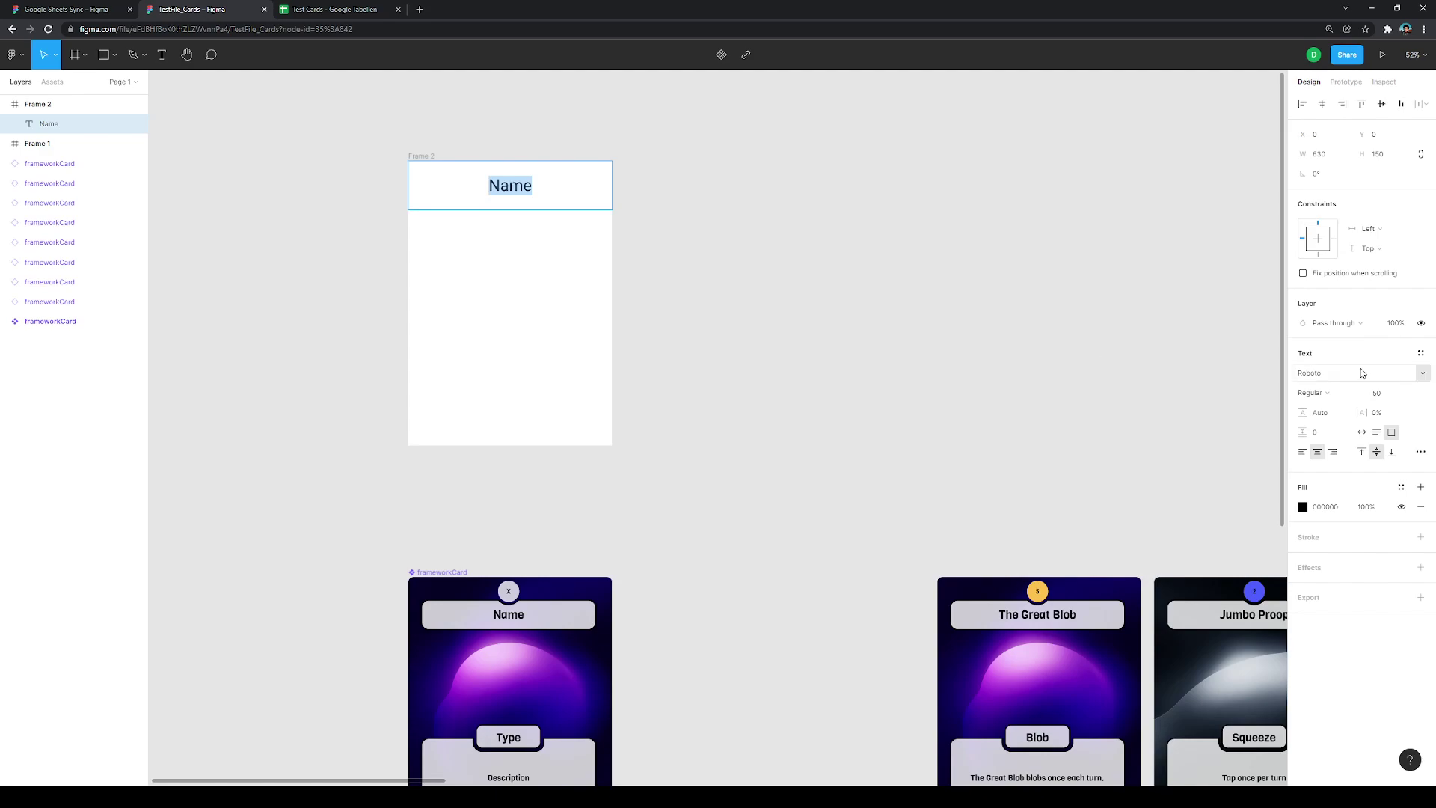
{"action": "left_click", "coordinate": [1412, 375]}
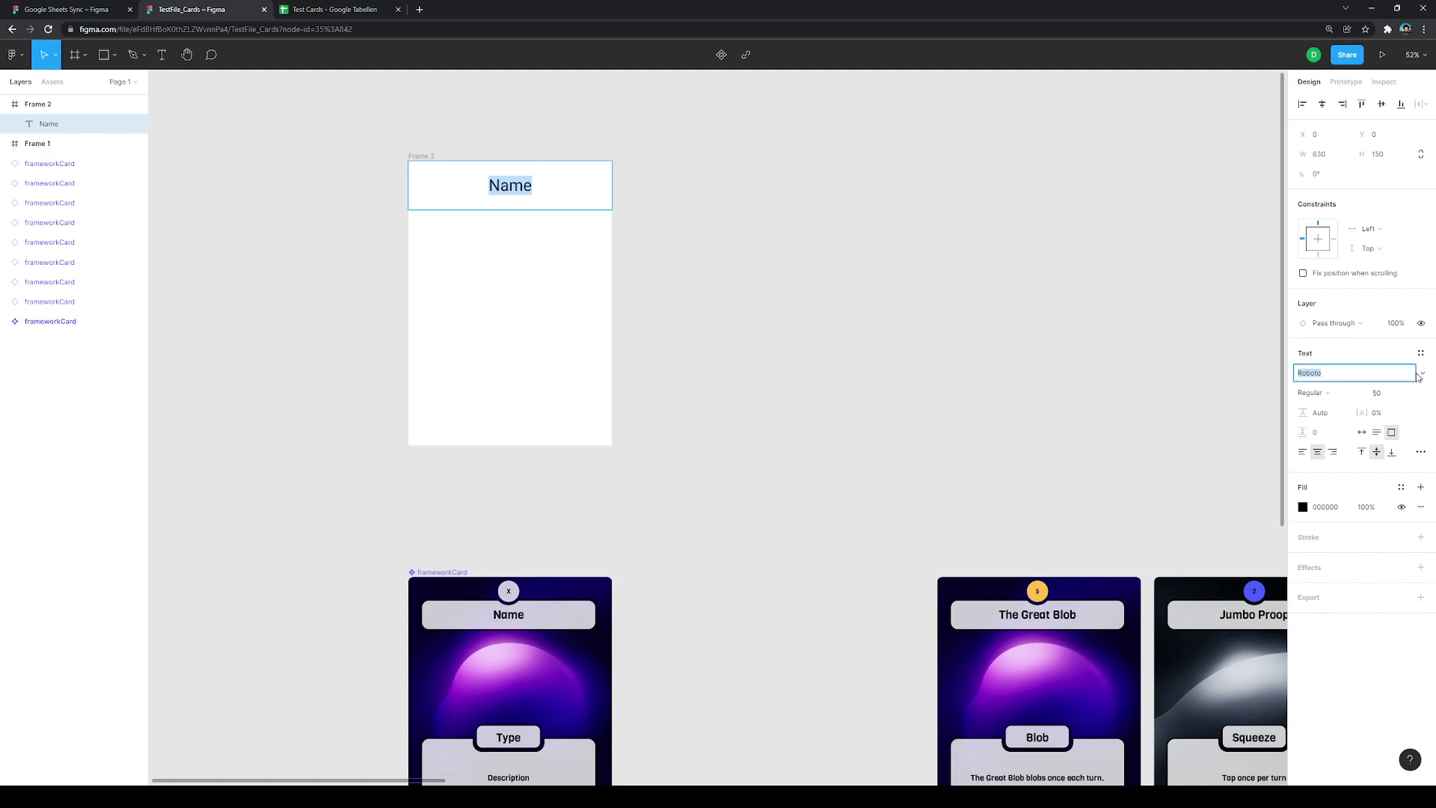
{"action": "left_click", "coordinate": [1422, 374]}
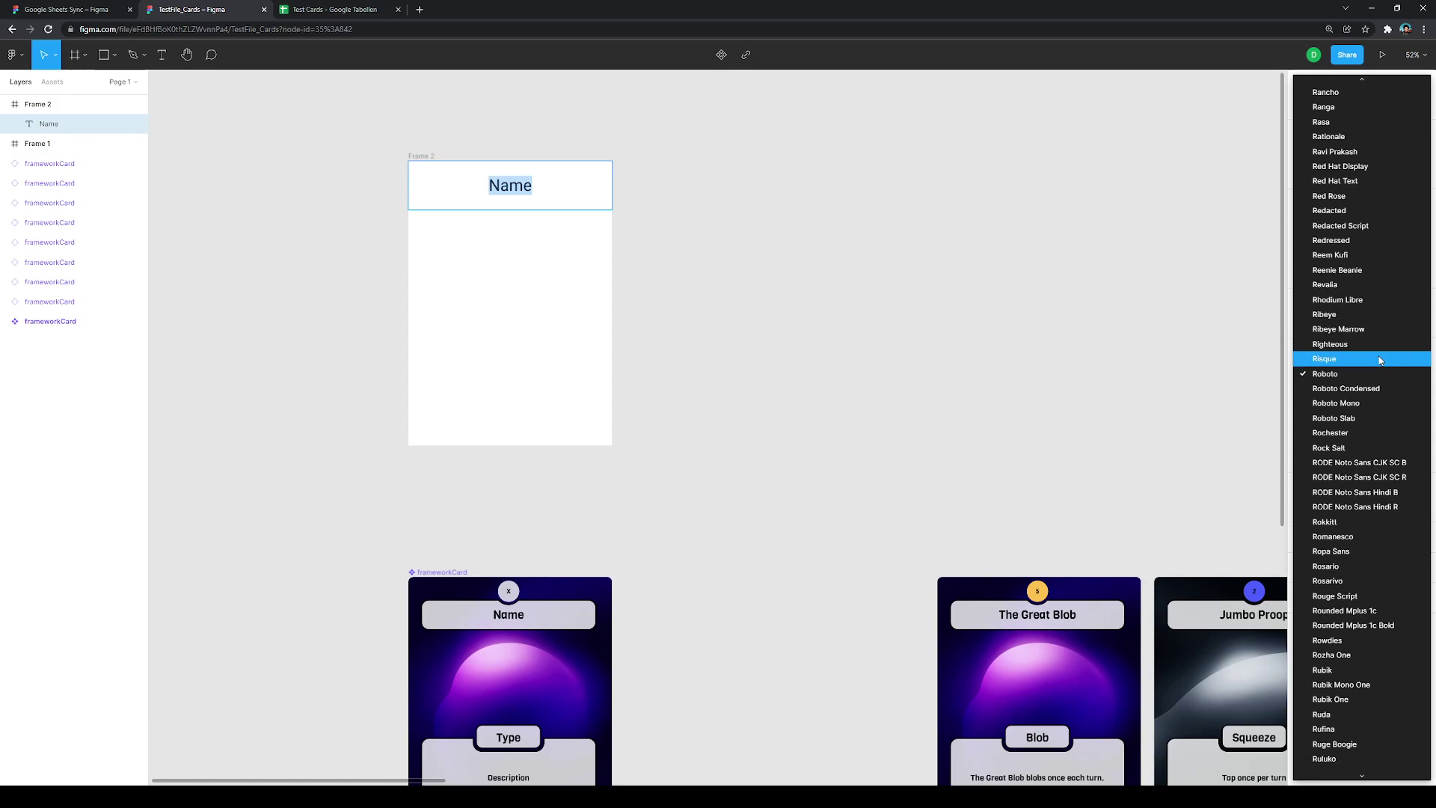
{"action": "left_click", "coordinate": [1321, 152]}
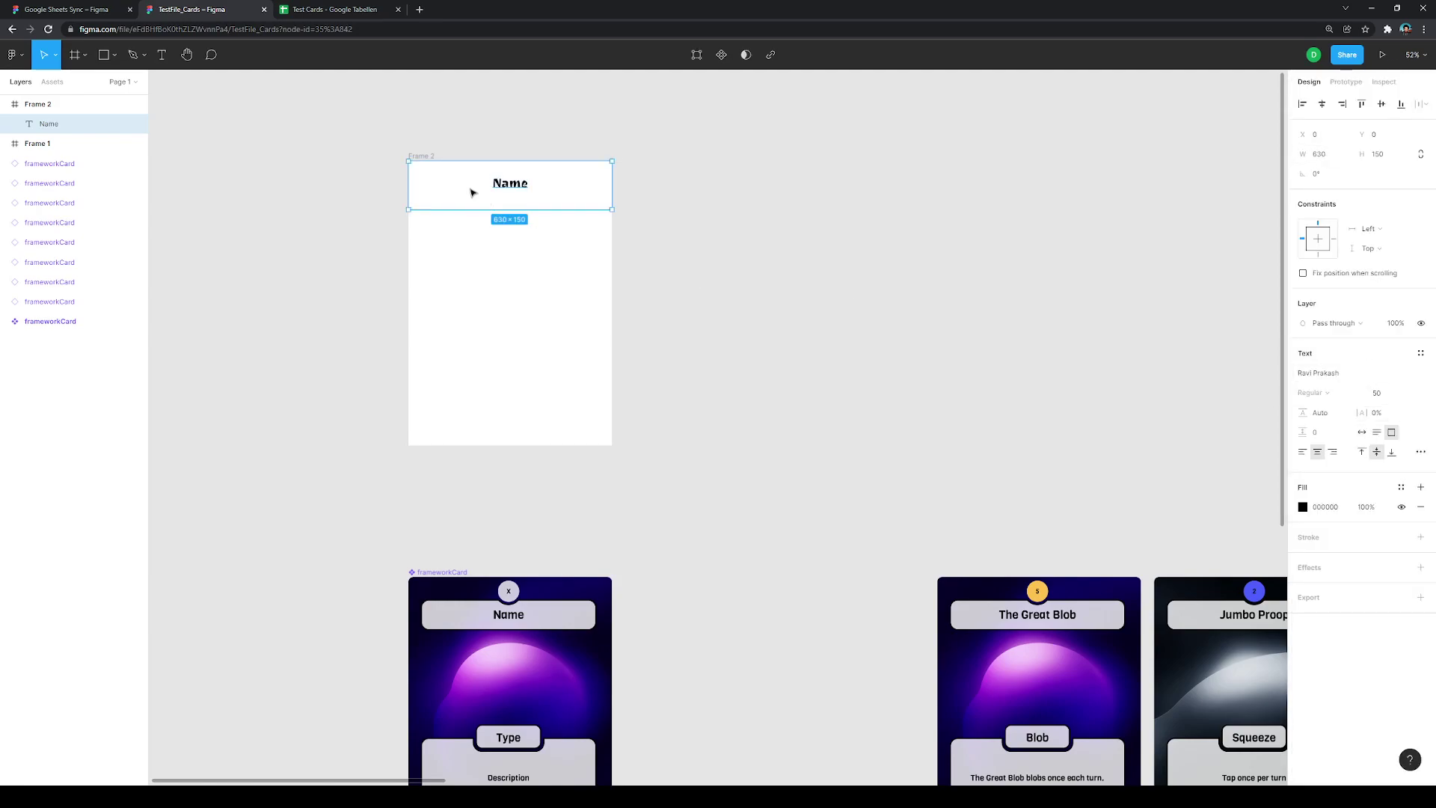
{"action": "left_click", "coordinate": [1376, 395]}
{"action": "type", "text": "60"}
{"action": "key", "text": "Return"}
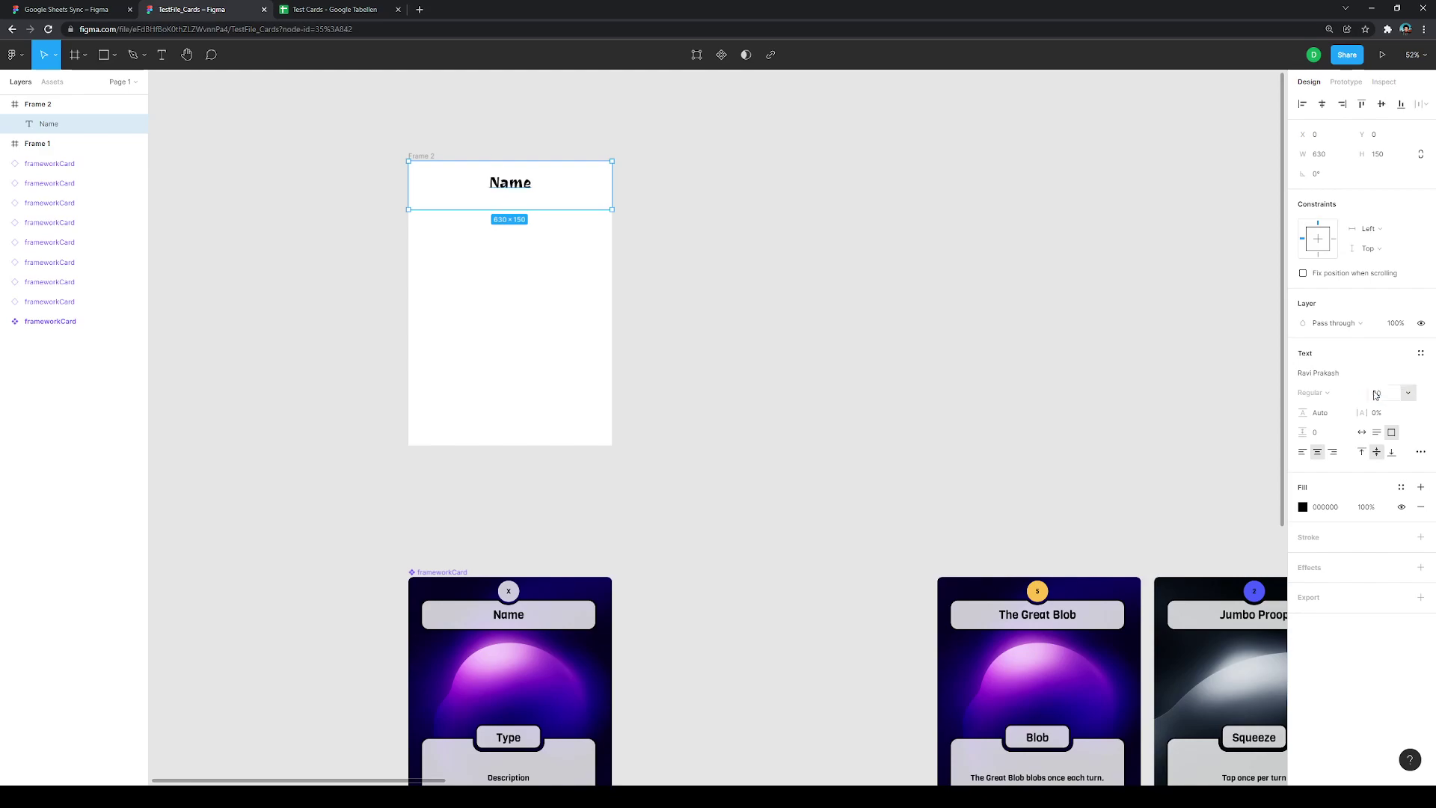
{"action": "left_click", "coordinate": [955, 347]}
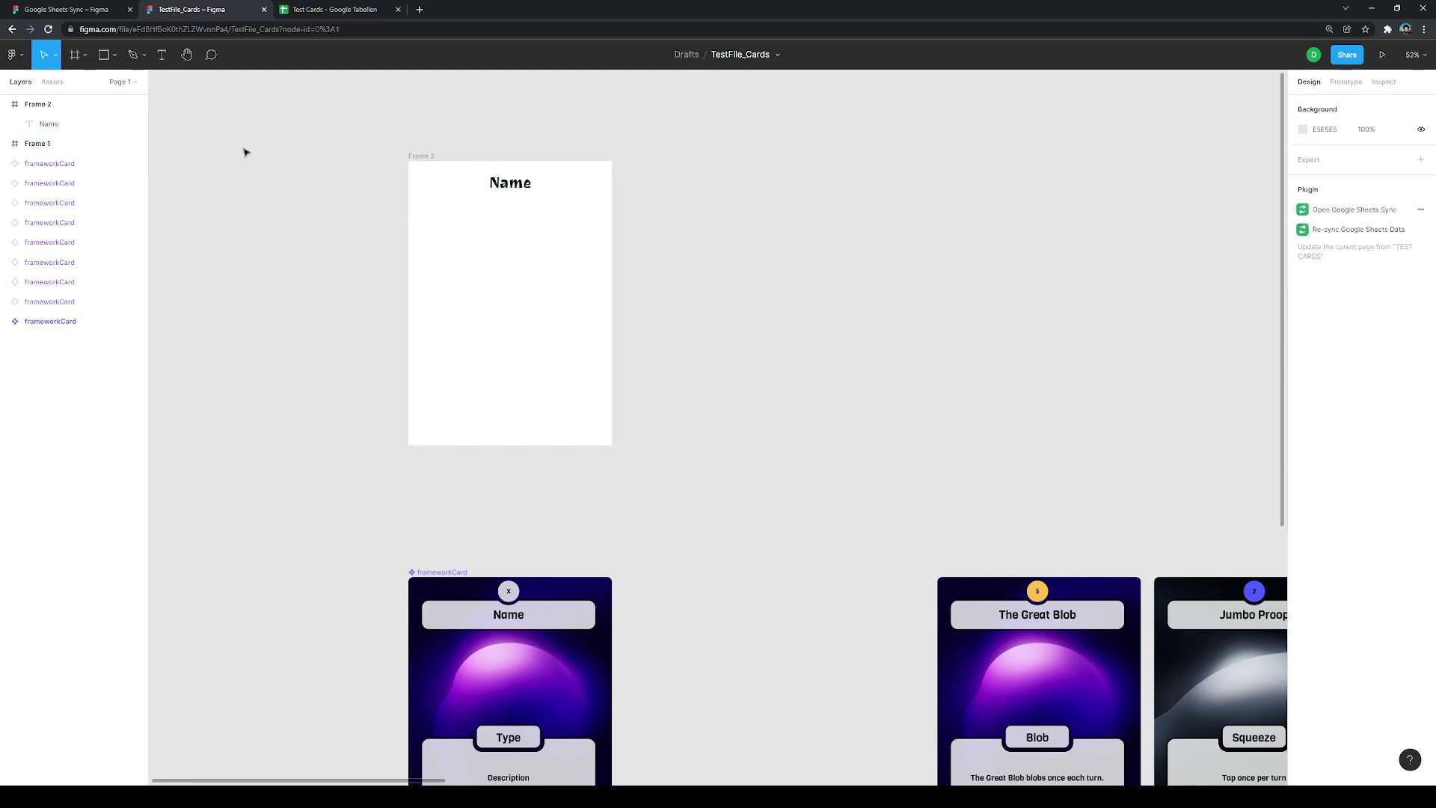
Step: Move the Name text down to Y 120 and duplicate it
{"action": "left_click", "coordinate": [544, 196]}
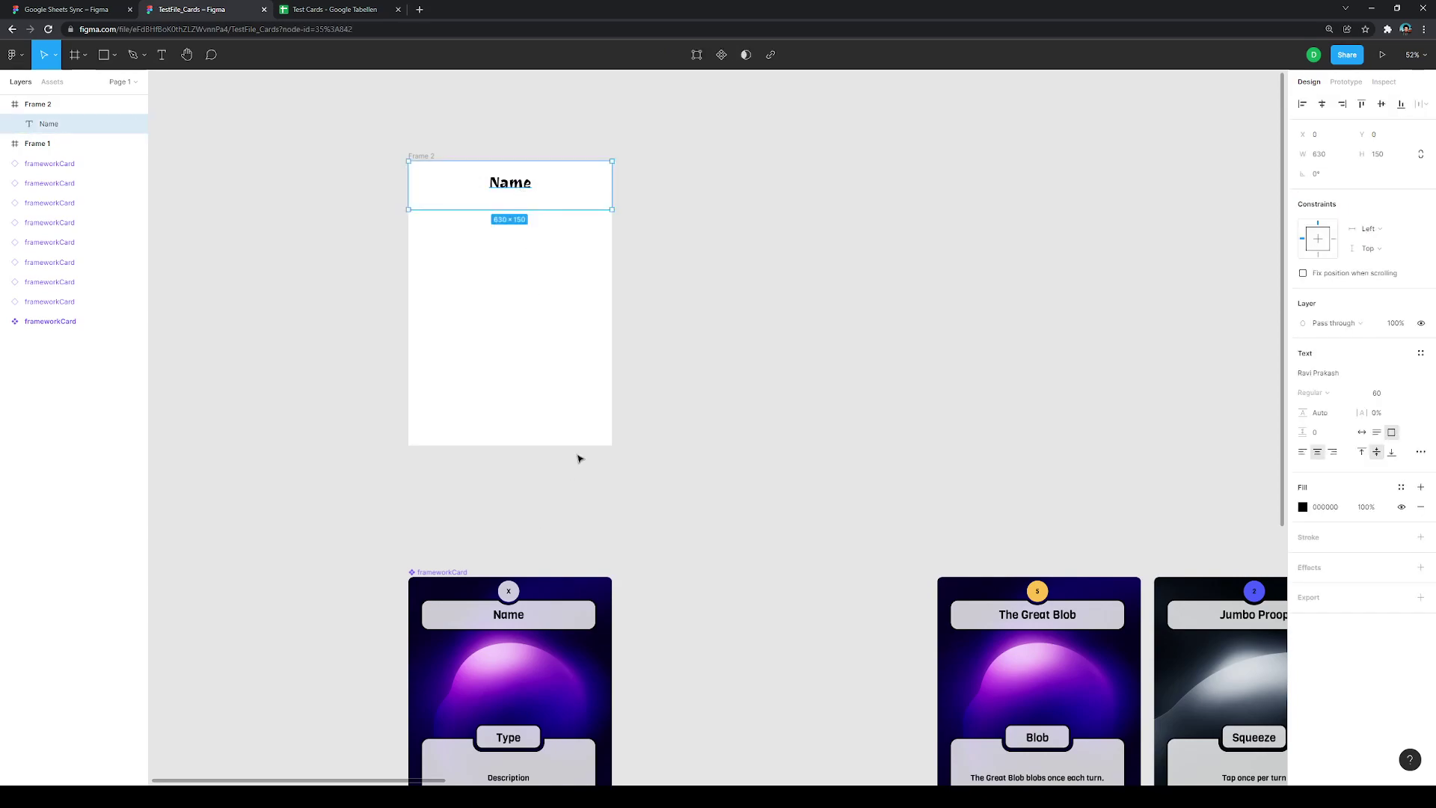
{"action": "mouse_move", "coordinate": [528, 195]}
{"action": "left_mouse_down"}
{"action": "mouse_move", "coordinate": [528, 234]}
{"action": "mouse_move", "coordinate": [527, 193]}
{"action": "left_mouse_up"}
{"action": "key", "text": "ctrl+d"}
Step: Change the duplicate's text to 'X' and set its font size to 50
{"action": "double_click", "coordinate": [526, 183]}
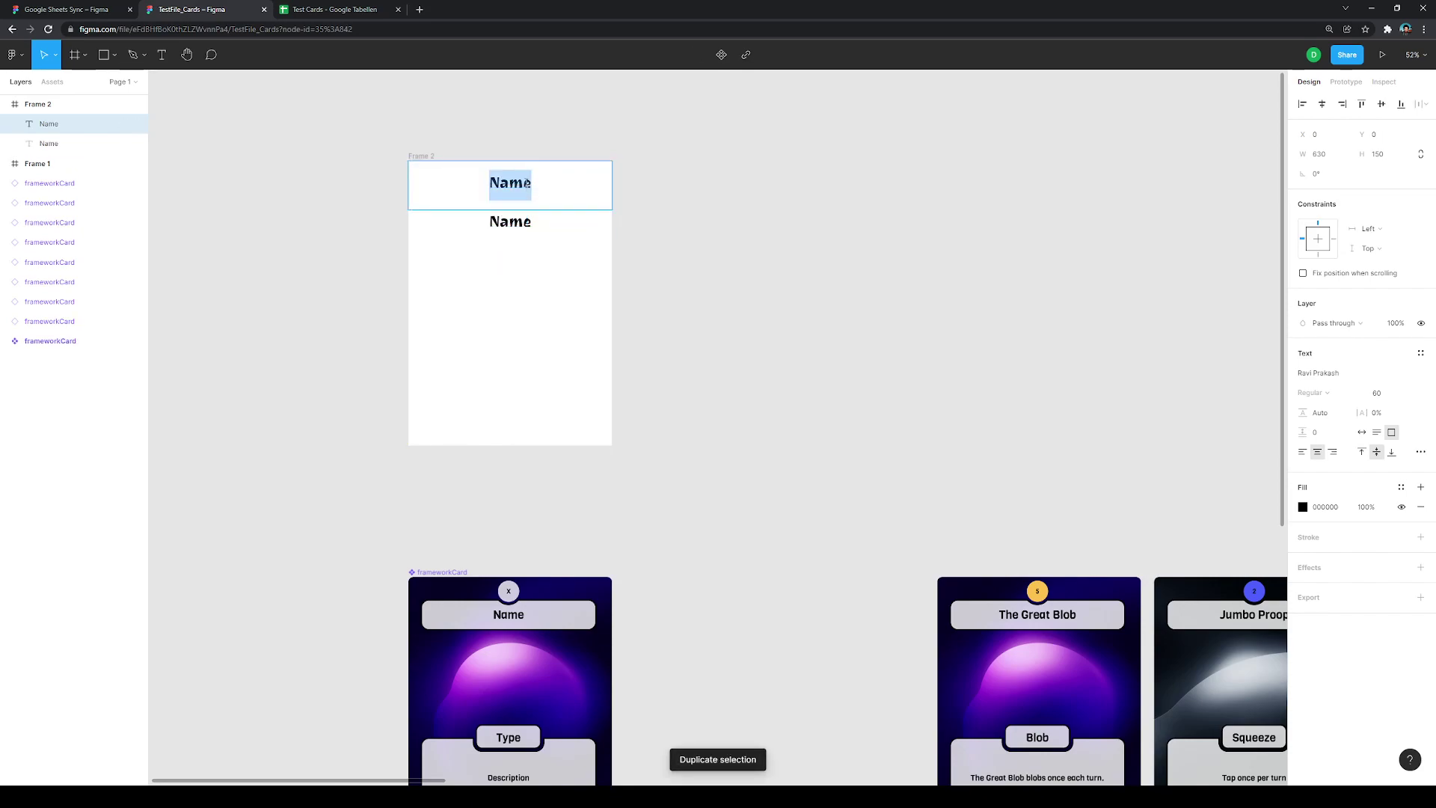
{"action": "type", "text": "X"}
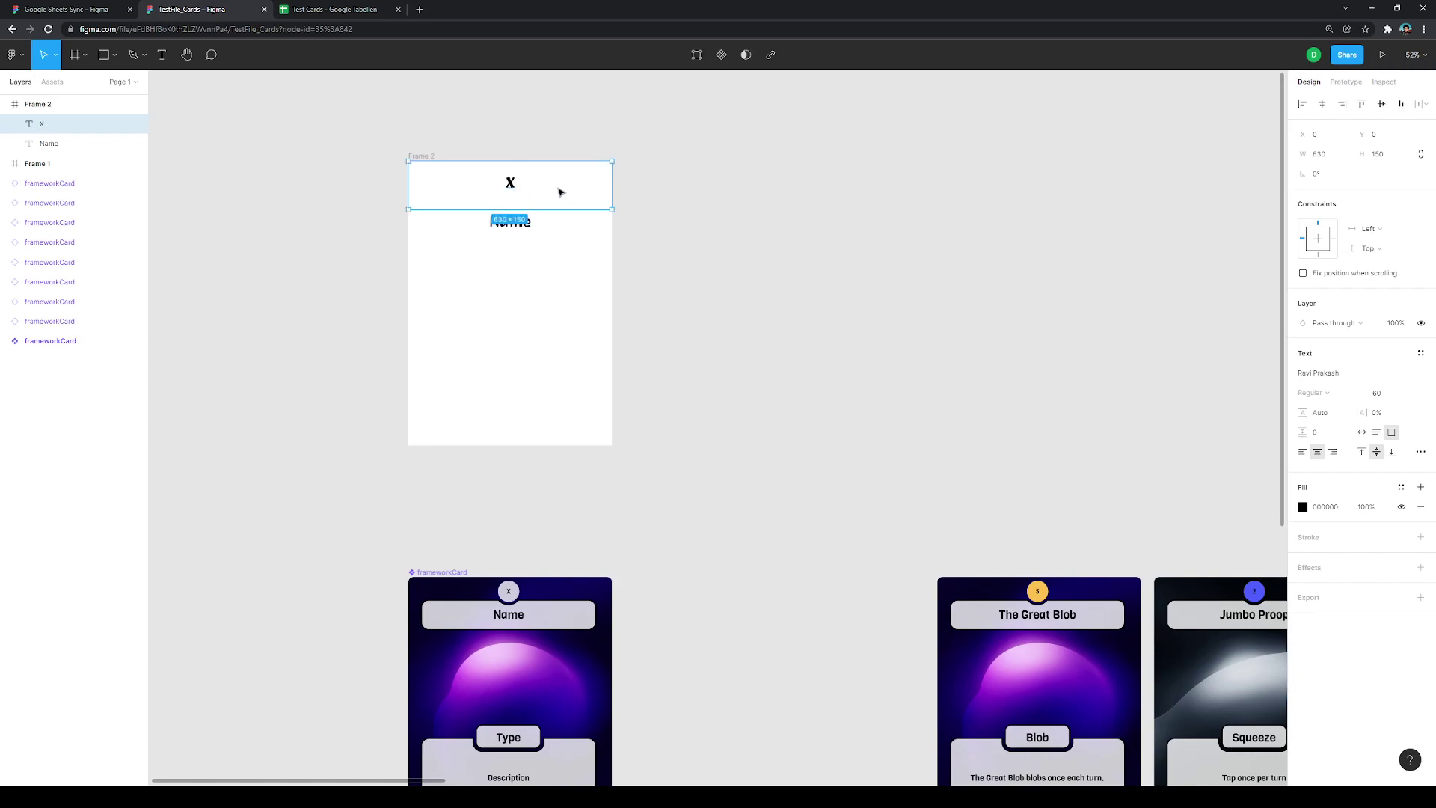
{"action": "left_click", "coordinate": [561, 193]}
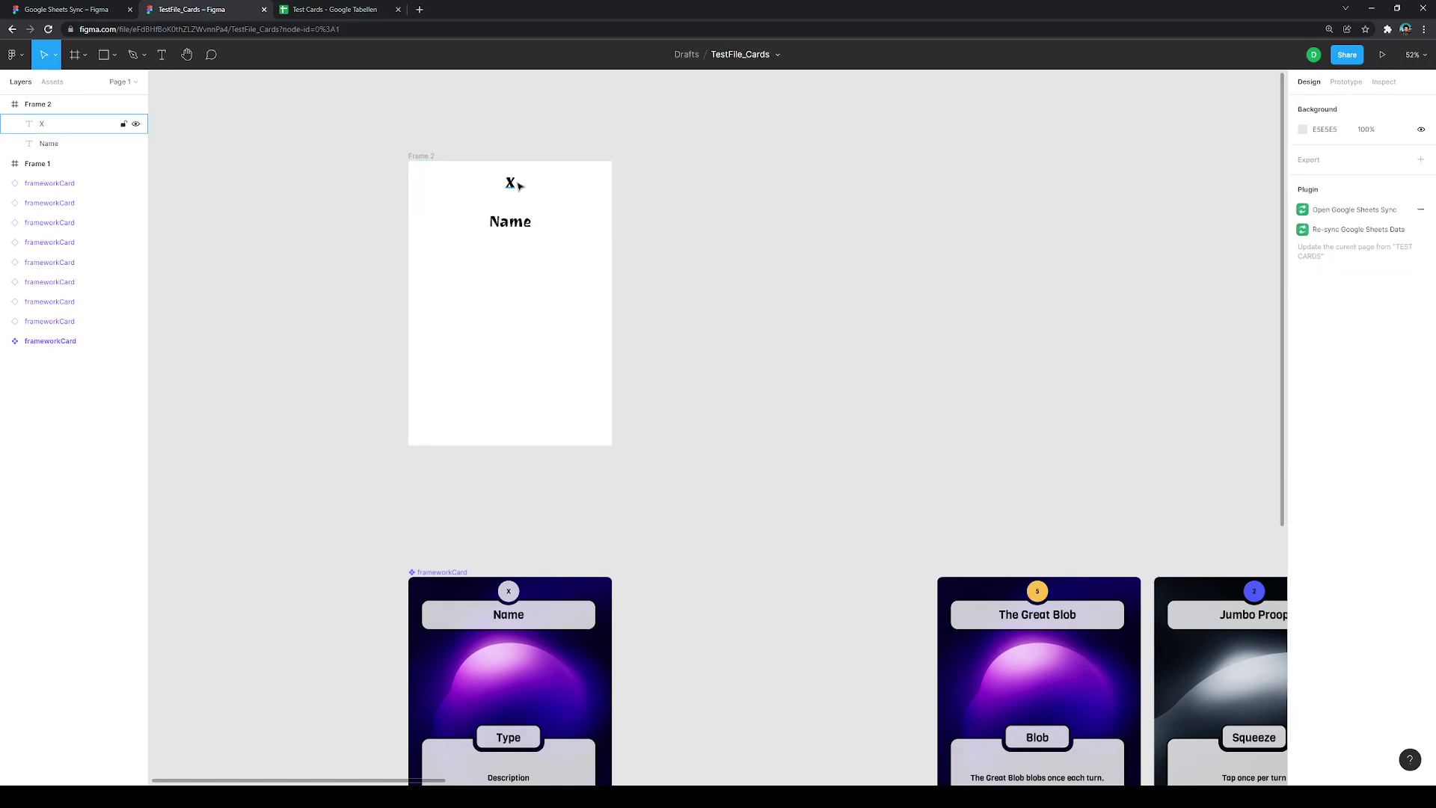
{"action": "left_click", "coordinate": [514, 185]}
{"action": "left_click", "coordinate": [1384, 394]}
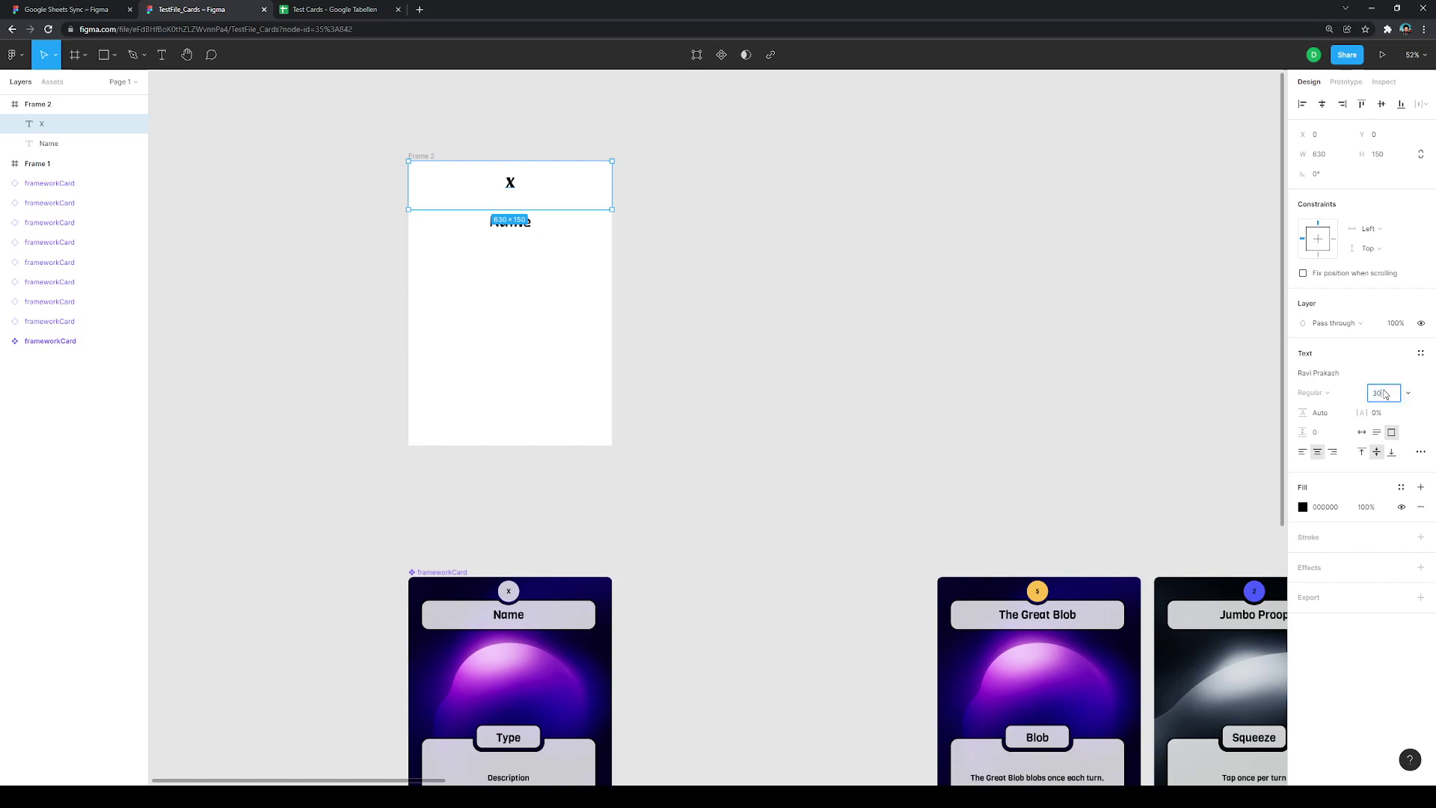
{"action": "key", "text": "Return"}
{"action": "left_click", "coordinate": [1383, 397]}
{"action": "key", "text": "Return"}
{"action": "left_click", "coordinate": [968, 426]}
Step: Set both the X and Name texts to the Revalia font
{"action": "left_click", "coordinate": [510, 222]}
{"action": "left_click", "coordinate": [513, 183], "text": "shift"}
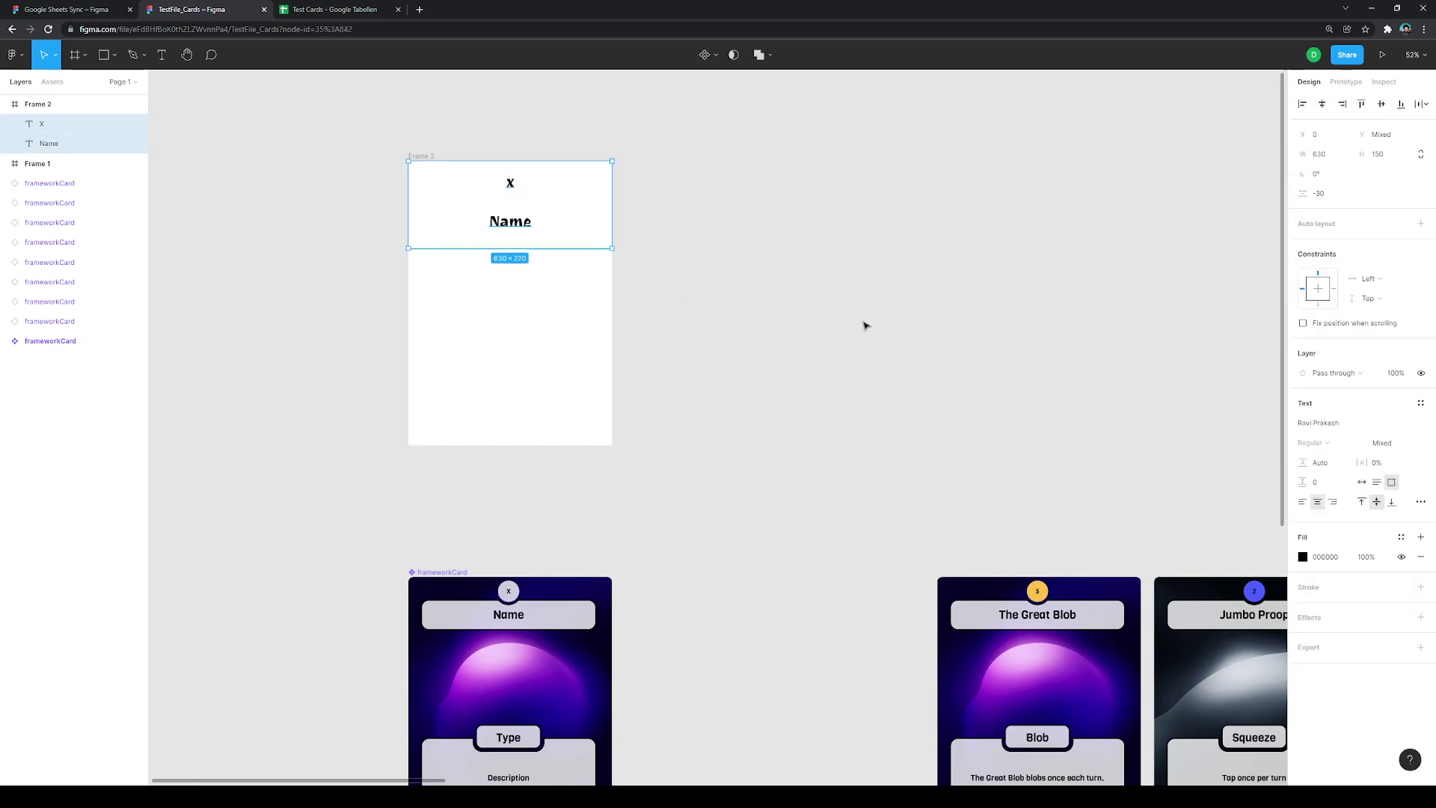
{"action": "left_click", "coordinate": [1349, 424]}
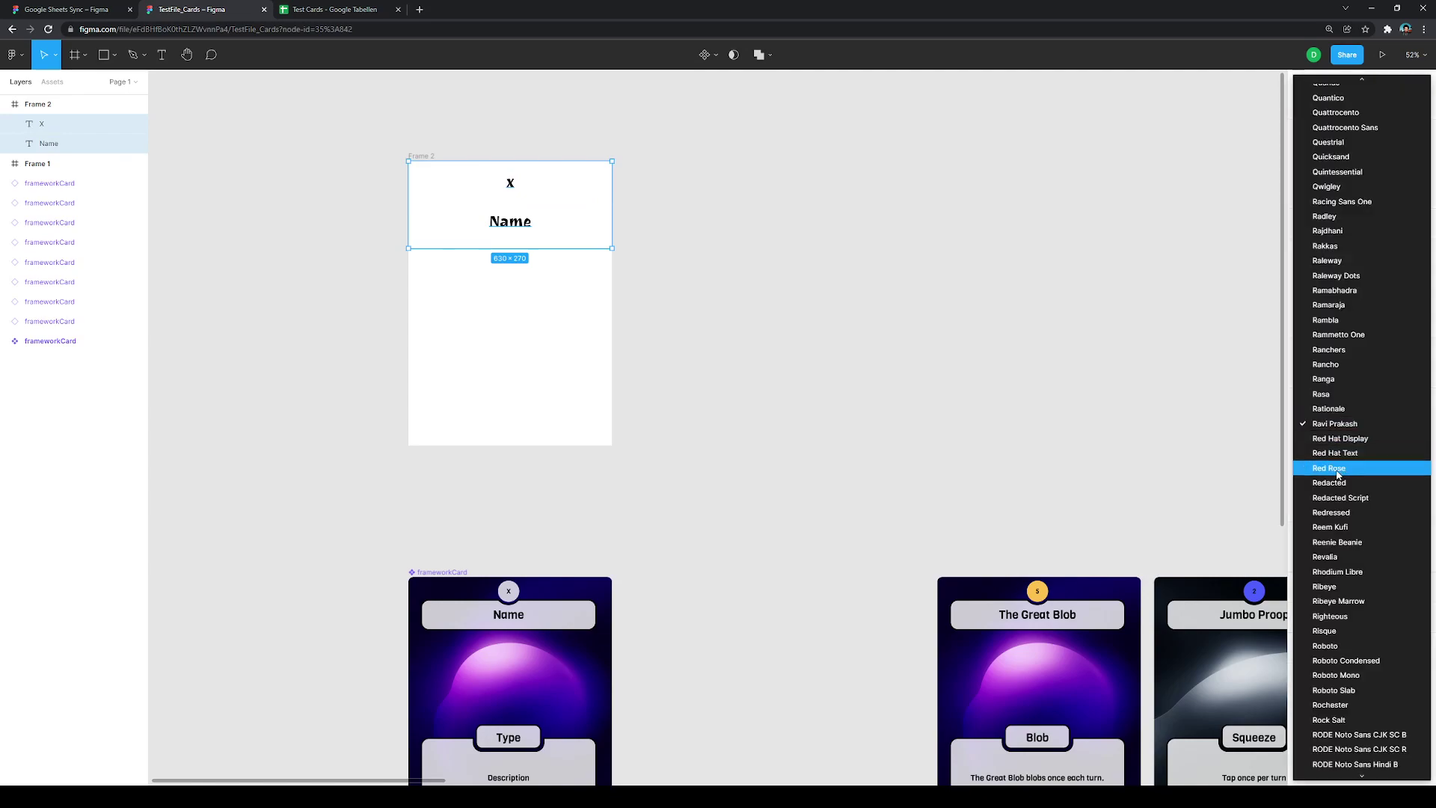
{"action": "left_click", "coordinate": [1356, 566]}
{"action": "left_click", "coordinate": [753, 276]}
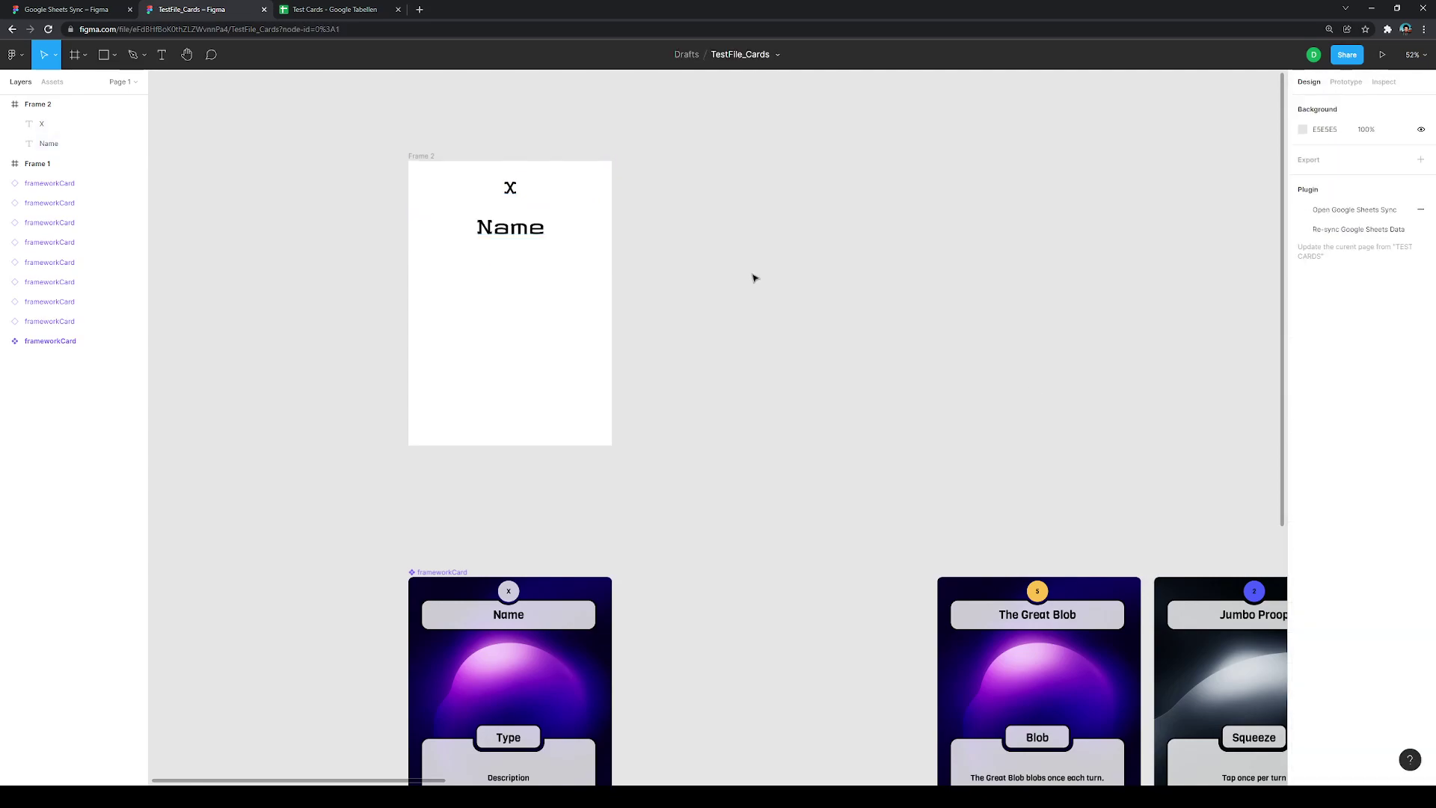
Step: Centre Name in the frame and place X, 107 high, at the frame top
{"action": "scroll", "coordinate": [421, 217], "scroll_direction": "up", "scroll_amount": 5}
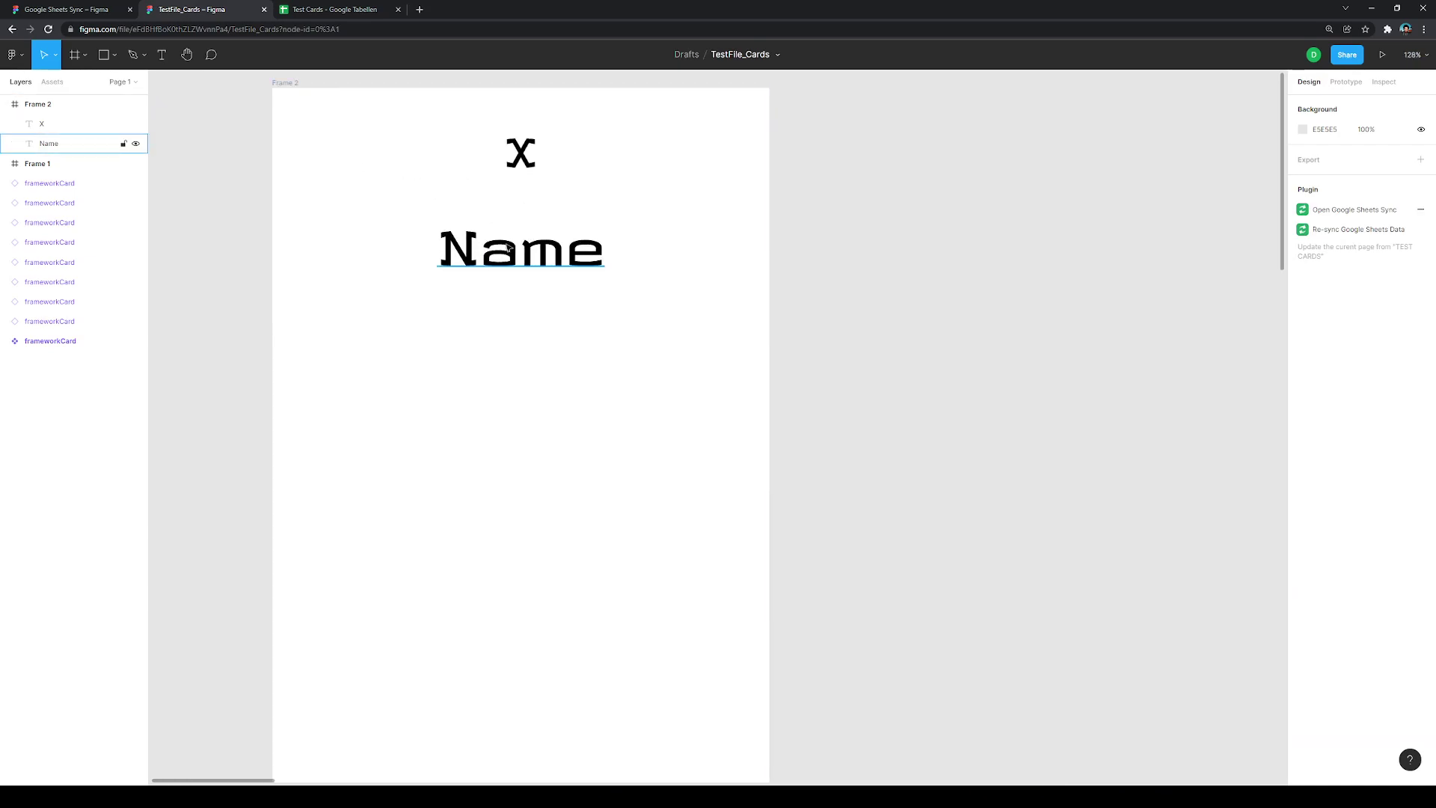
{"action": "left_click", "coordinate": [514, 236]}
{"action": "left_click_drag", "start_coordinate": [514, 236], "coordinate": [510, 236]}
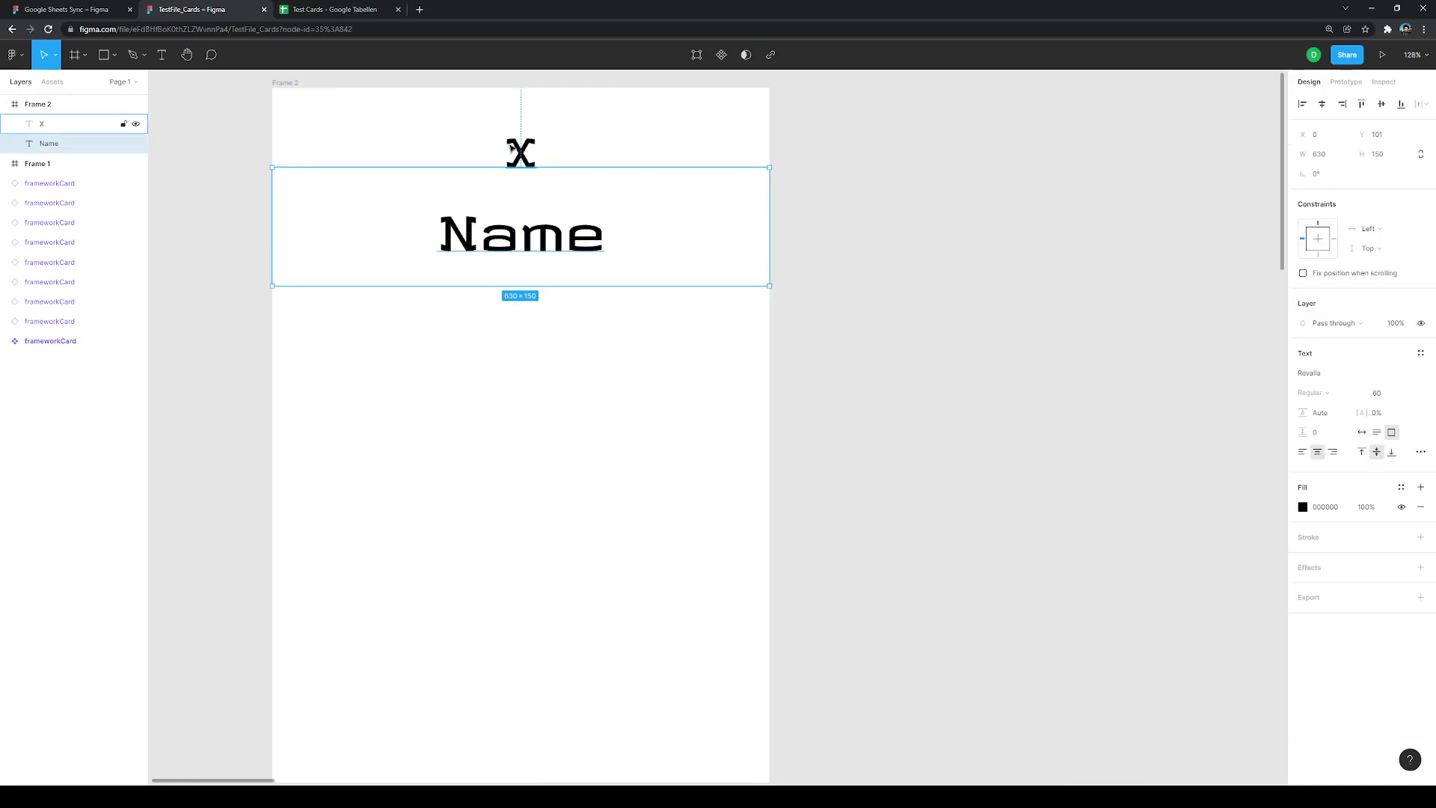
{"action": "left_click", "coordinate": [516, 140]}
{"action": "left_click_drag", "start_coordinate": [514, 140], "coordinate": [511, 155]}
{"action": "left_click_drag", "start_coordinate": [510, 210], "coordinate": [511, 177]}
{"action": "left_click", "coordinate": [756, 462]}
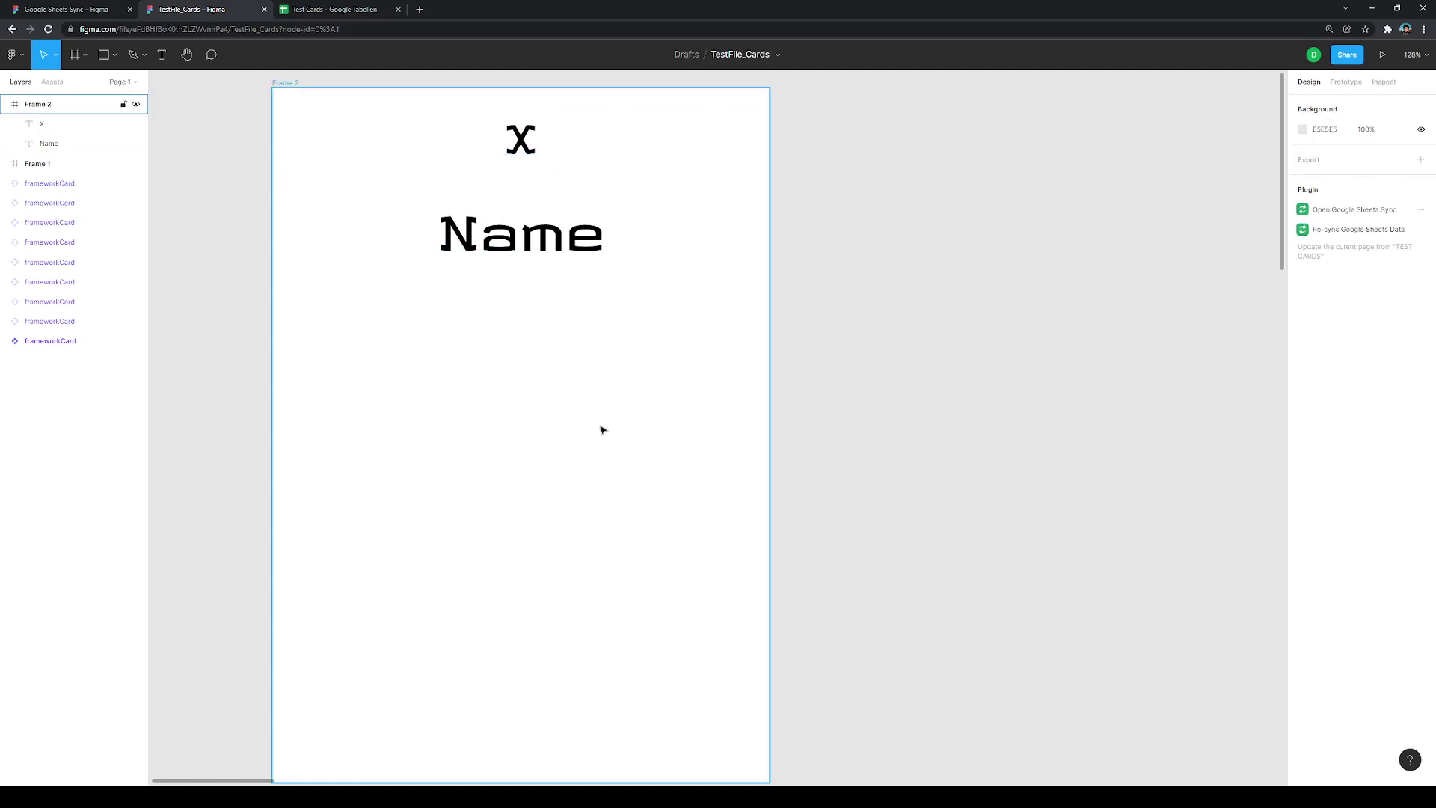
{"action": "scroll", "coordinate": [599, 426], "scroll_direction": "down", "scroll_amount": 5}
{"action": "scroll", "coordinate": [602, 429], "scroll_direction": "up", "scroll_amount": 2}
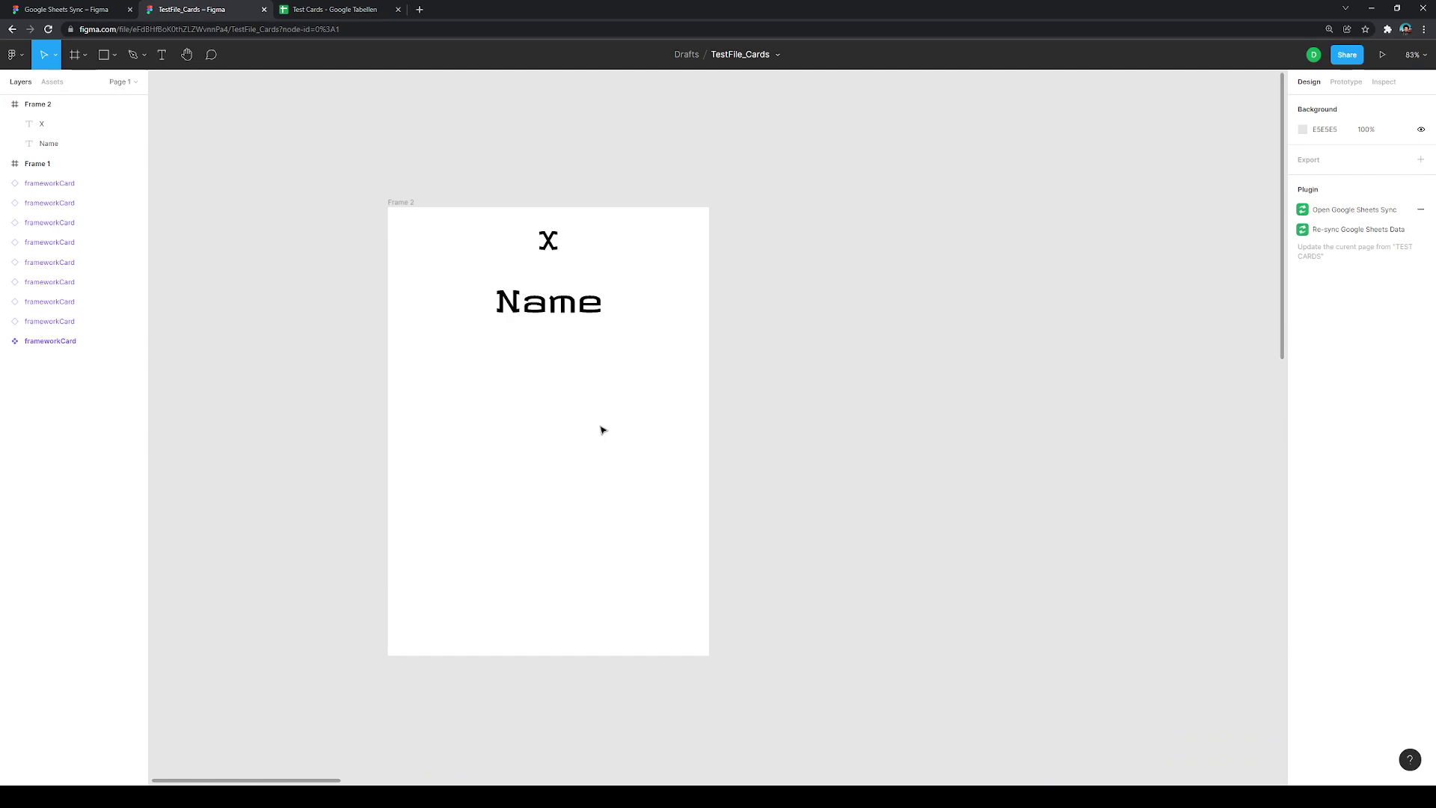
{"action": "left_click", "coordinate": [540, 249]}
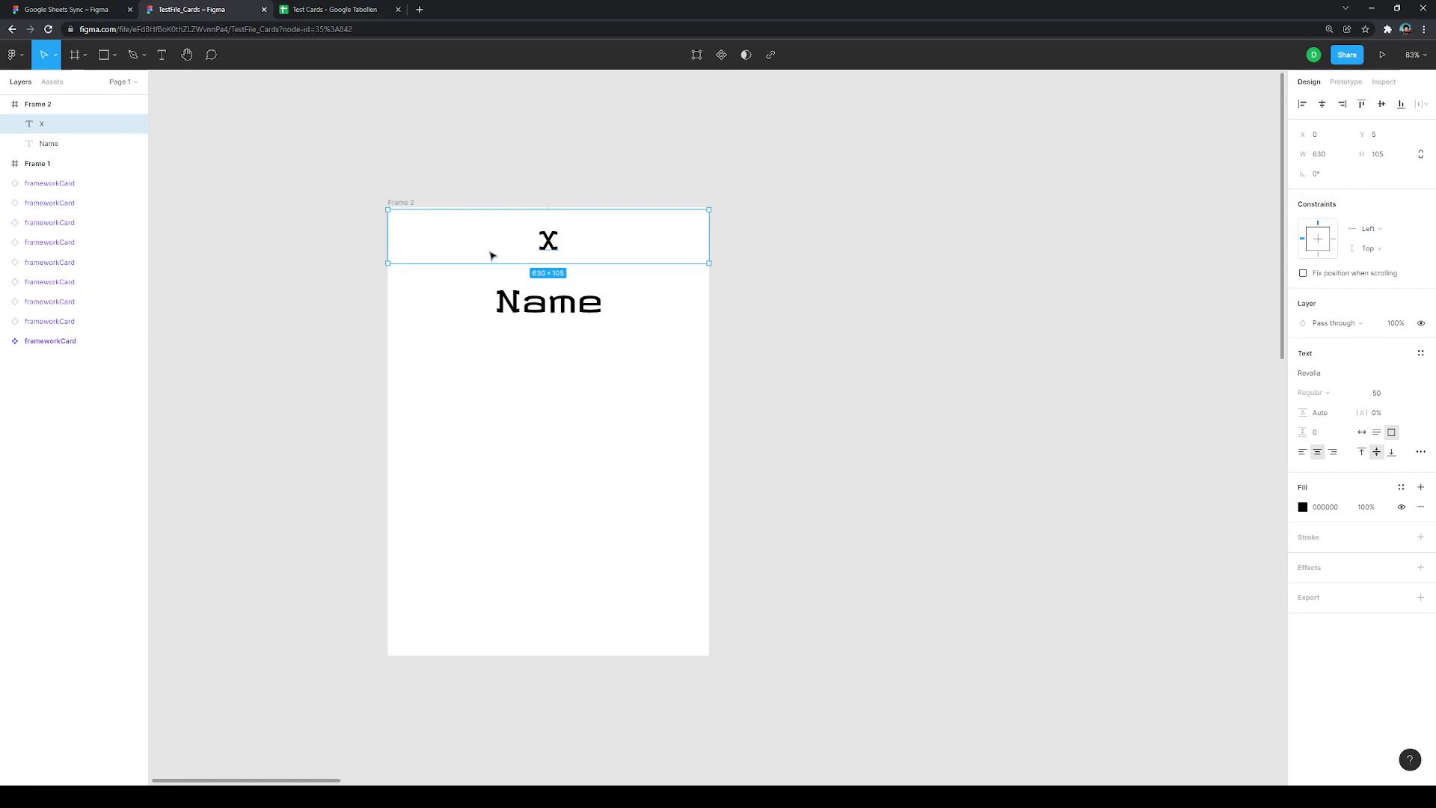
{"action": "left_click_drag", "start_coordinate": [491, 254], "coordinate": [490, 250]}
{"action": "left_click", "coordinate": [314, 10]}
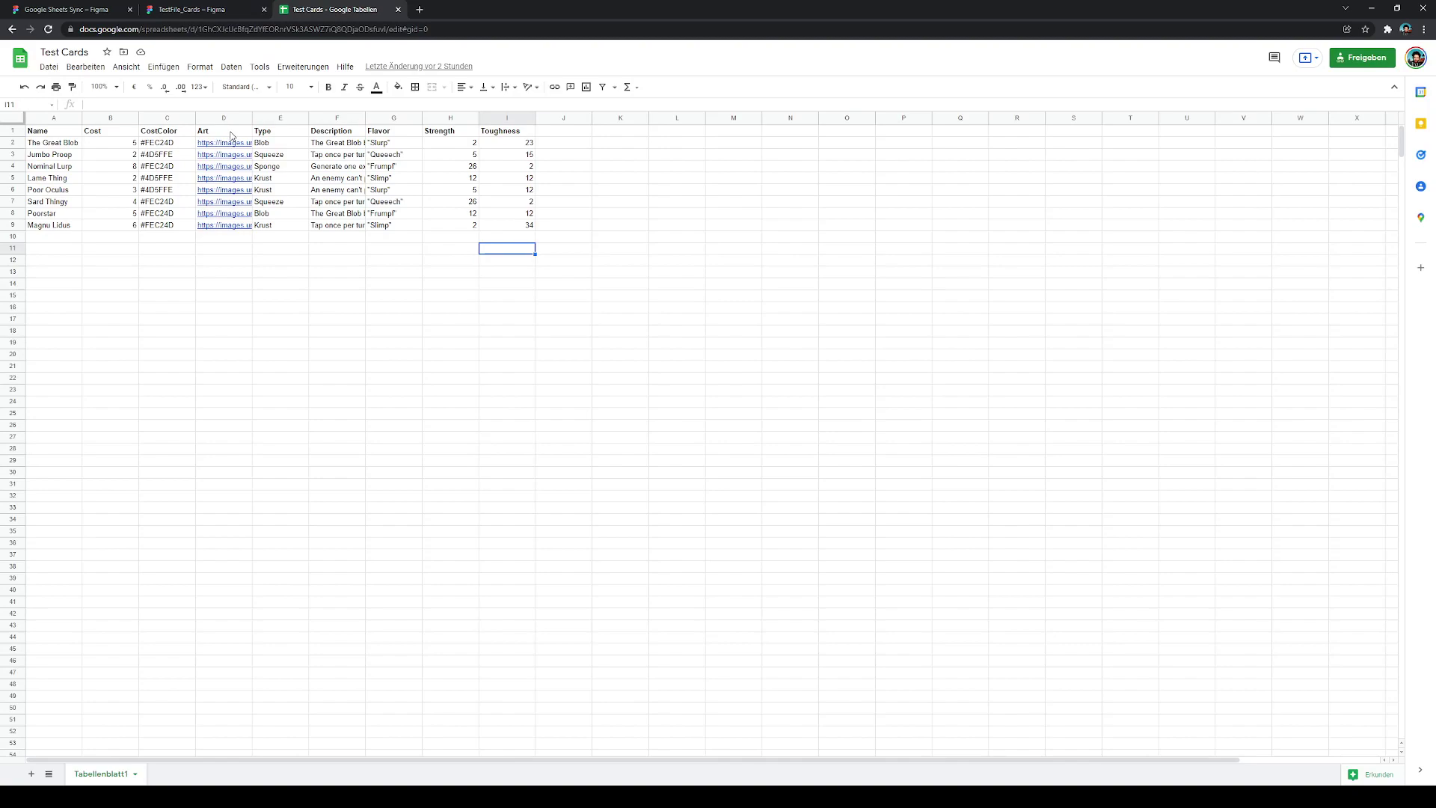
Step: In the Layers panel, prefix the Name layer with '#' and rename X to '#Cost'
{"action": "left_click", "coordinate": [209, 11]}
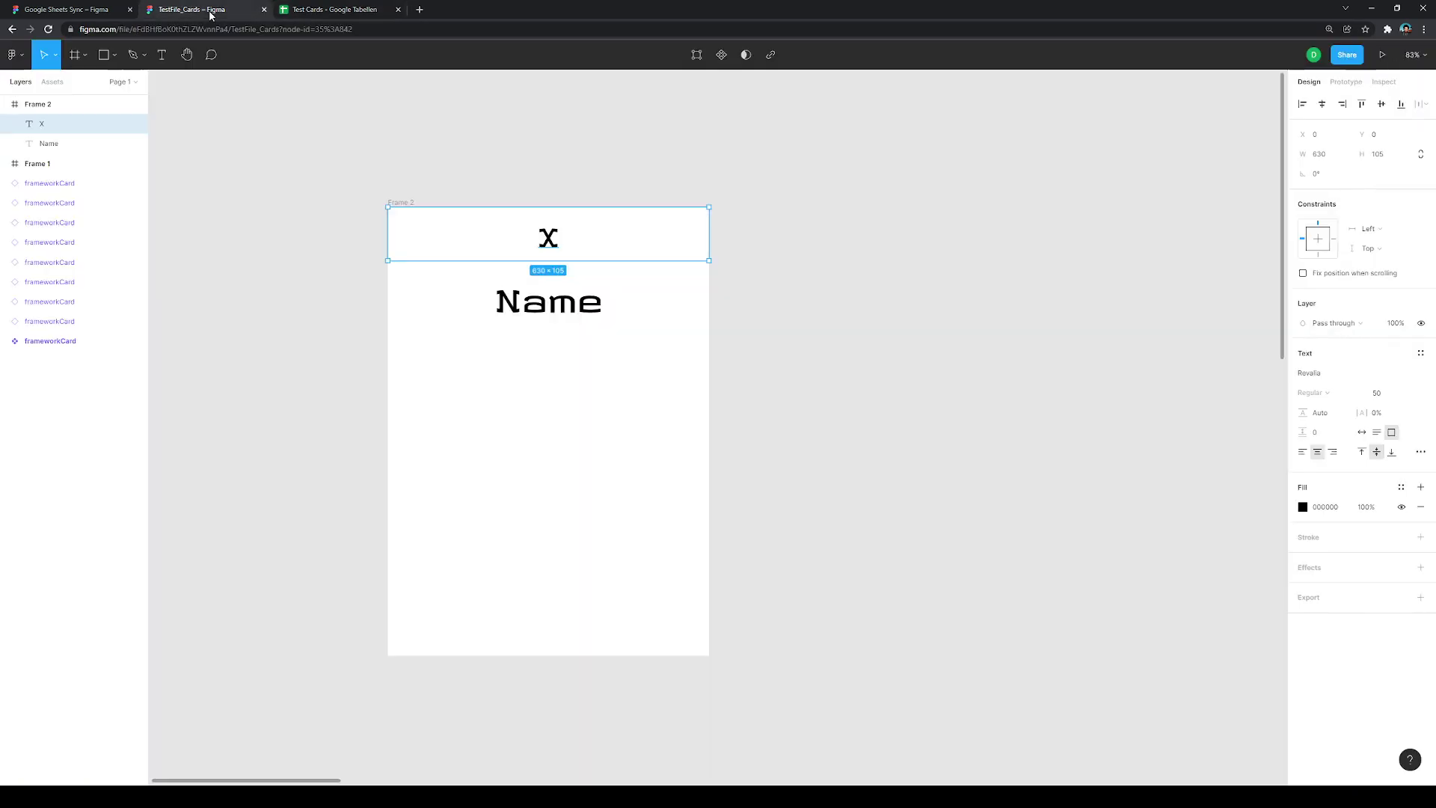
{"action": "double_click", "coordinate": [46, 143]}
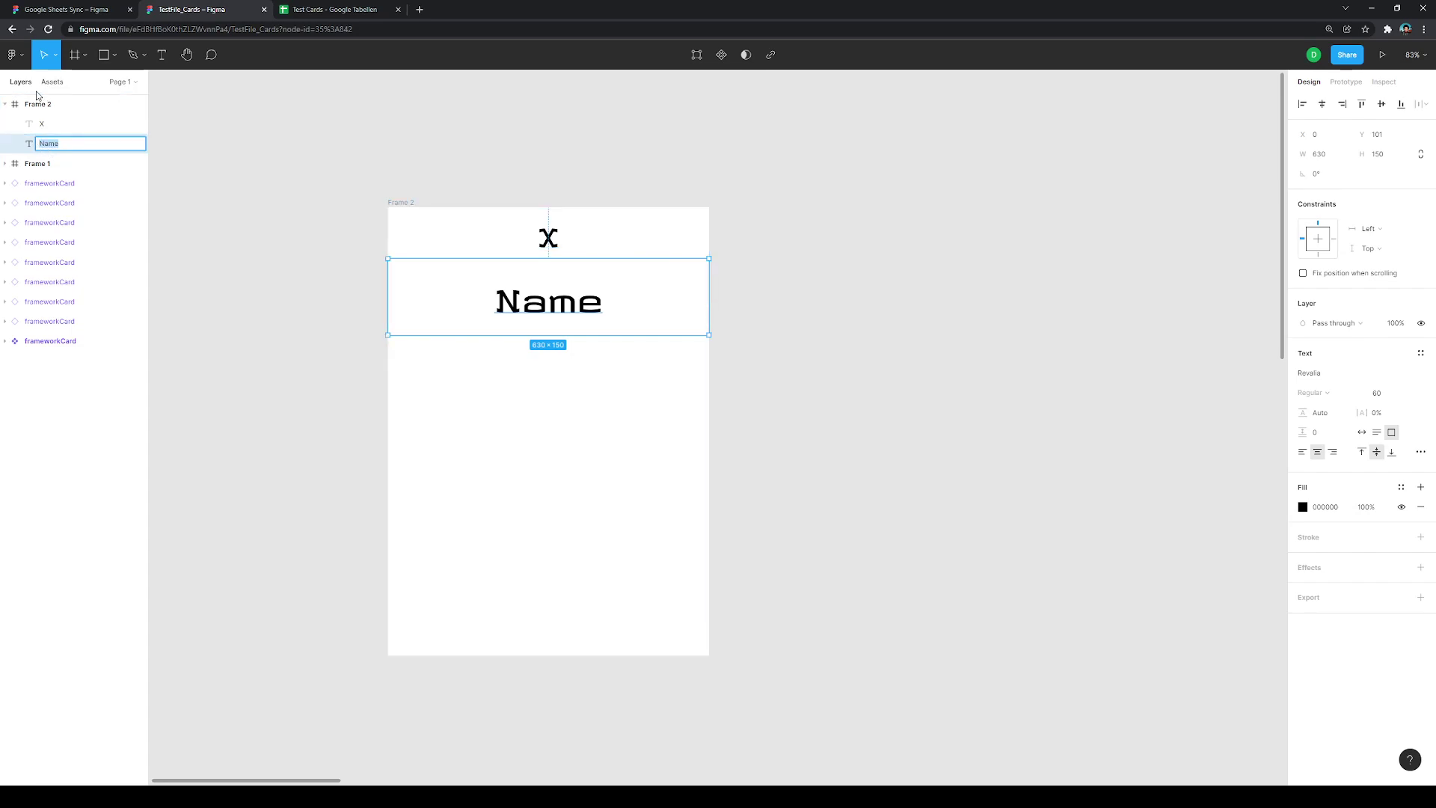
{"action": "left_click", "coordinate": [39, 145]}
{"action": "type", "text": "#"}
{"action": "left_click", "coordinate": [160, 162]}
{"action": "double_click", "coordinate": [47, 125]}
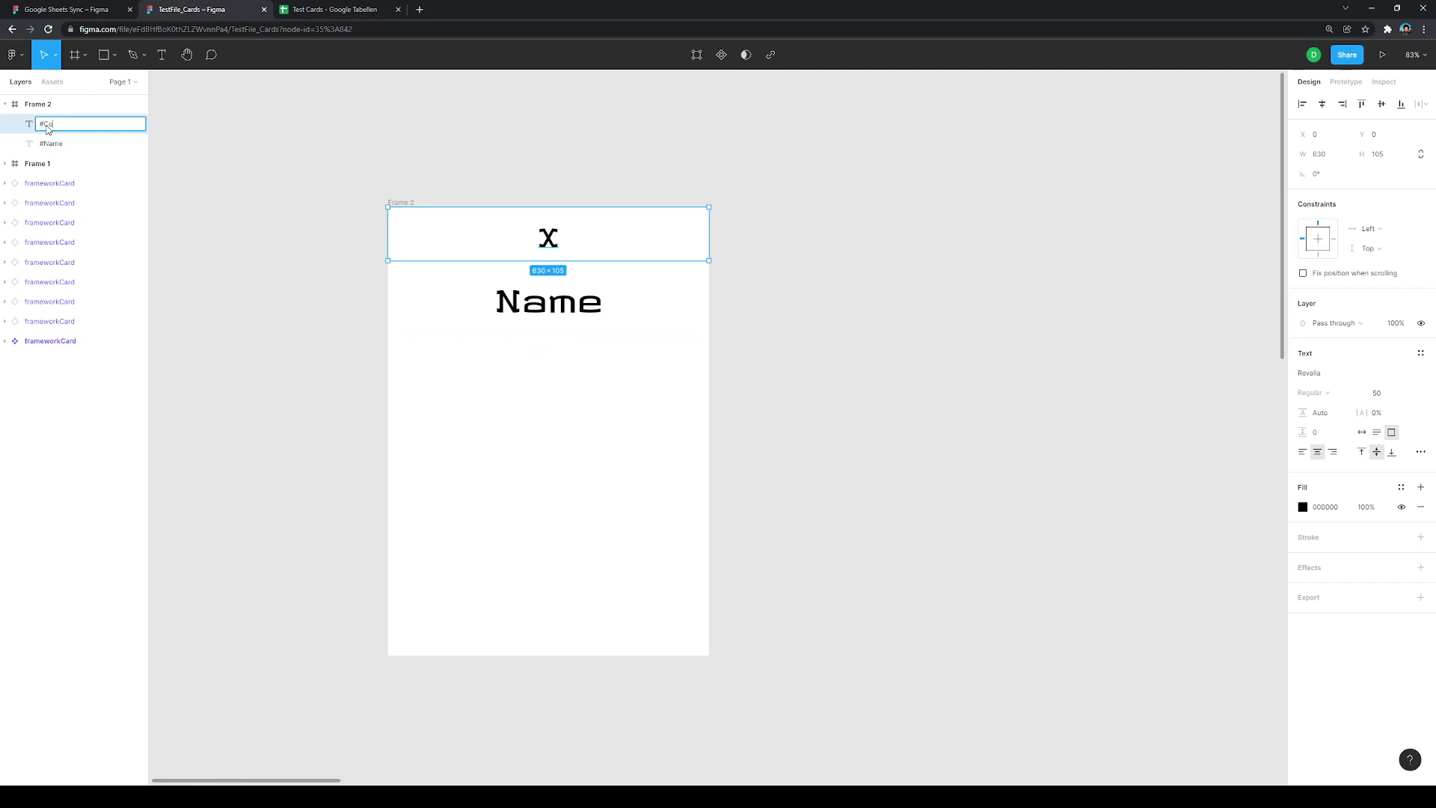
{"action": "type", "text": "#Cost"}
{"action": "left_click", "coordinate": [218, 177]}
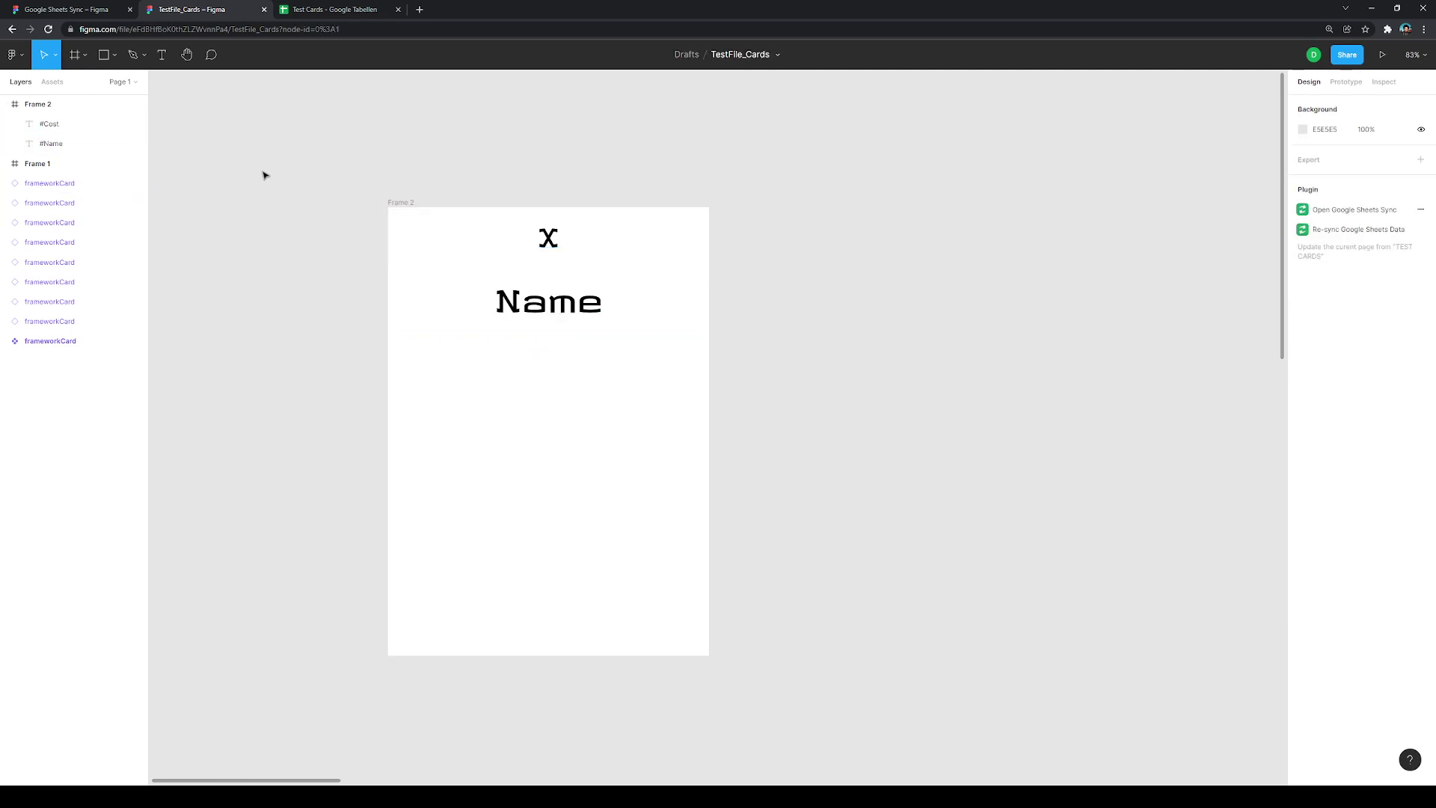
Step: Launch Google Sheets Sync on Frame 2 from Plugins and select the sheet link
{"action": "left_click", "coordinate": [400, 207]}
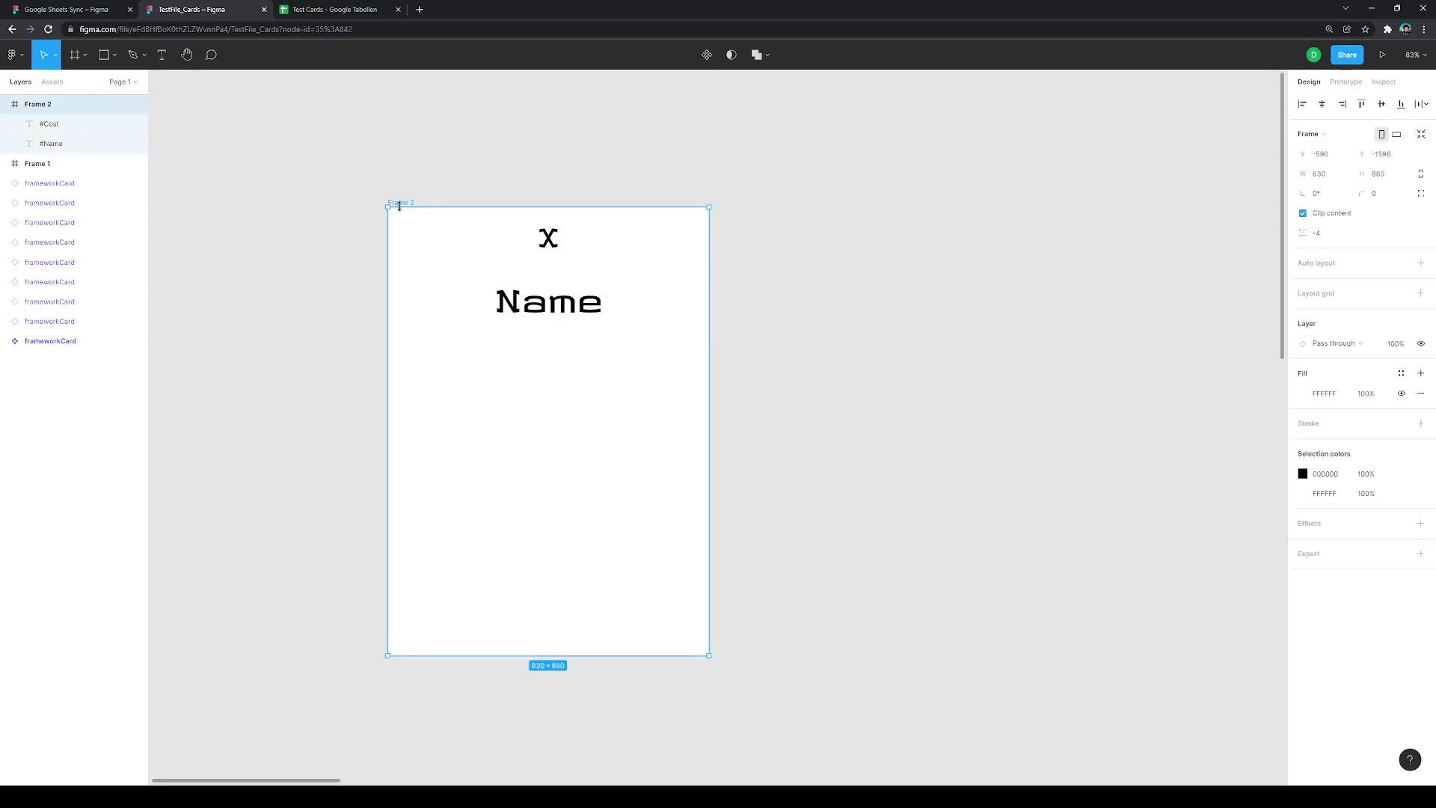
{"action": "right_click", "coordinate": [400, 206]}
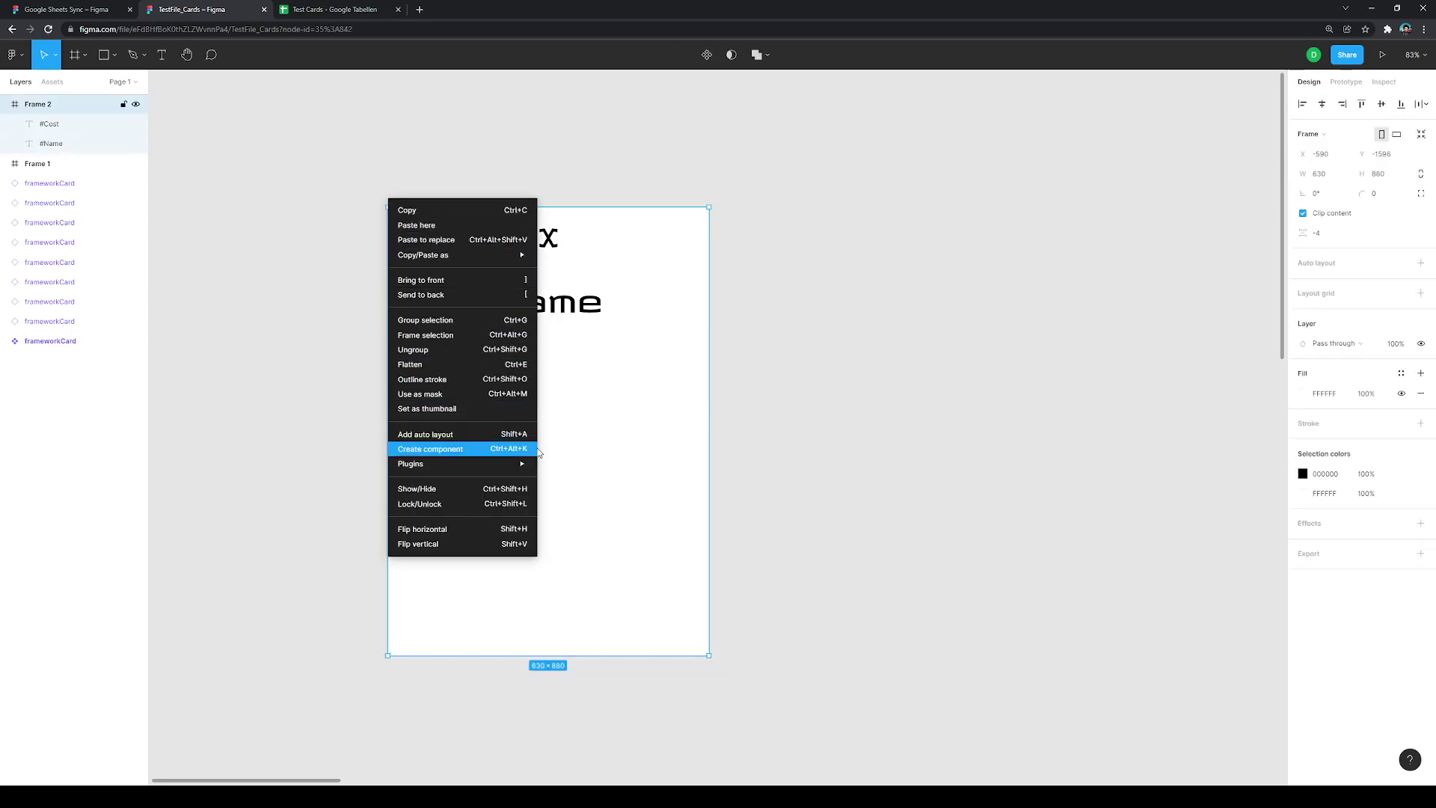
{"action": "mouse_move", "coordinate": [522, 463]}
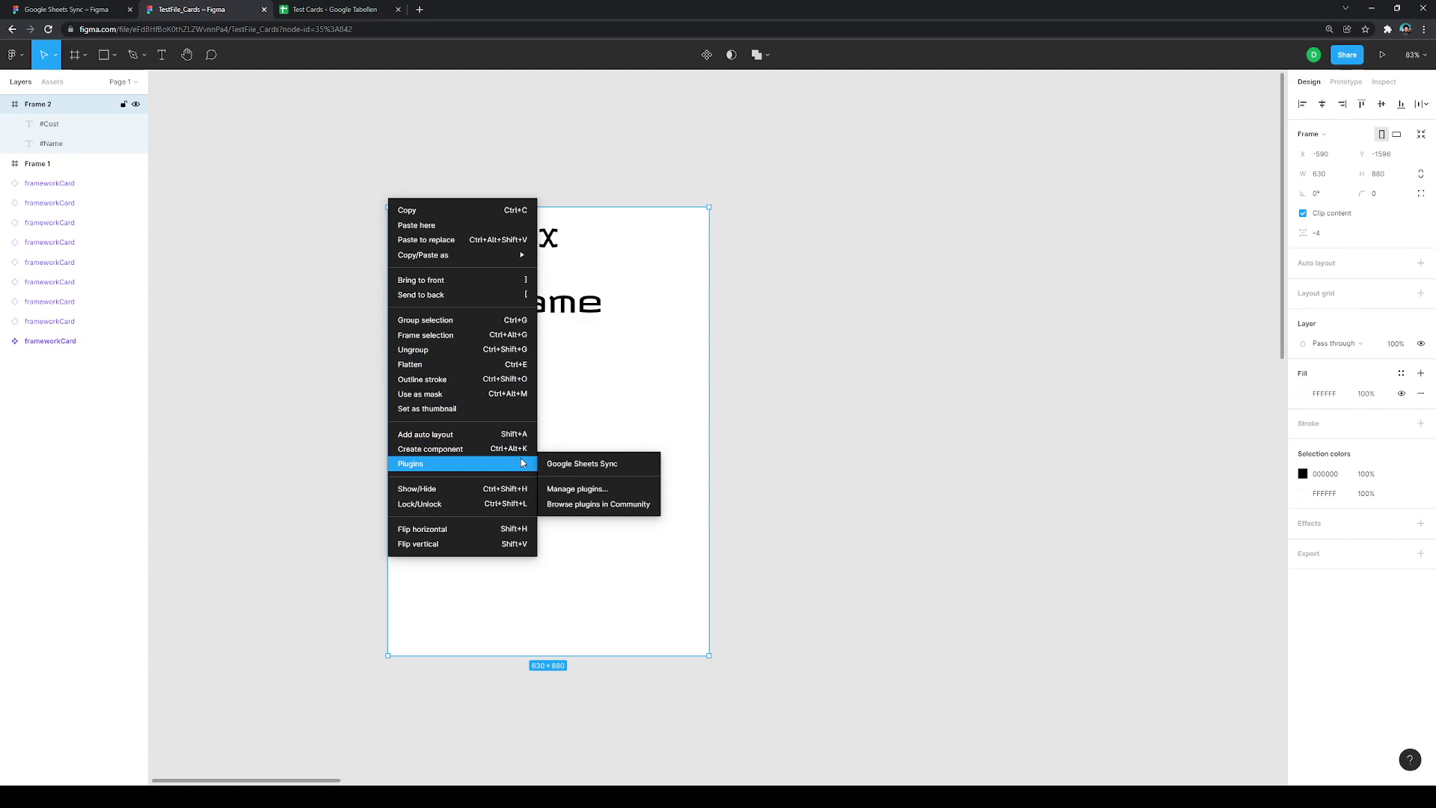
{"action": "left_click", "coordinate": [594, 464]}
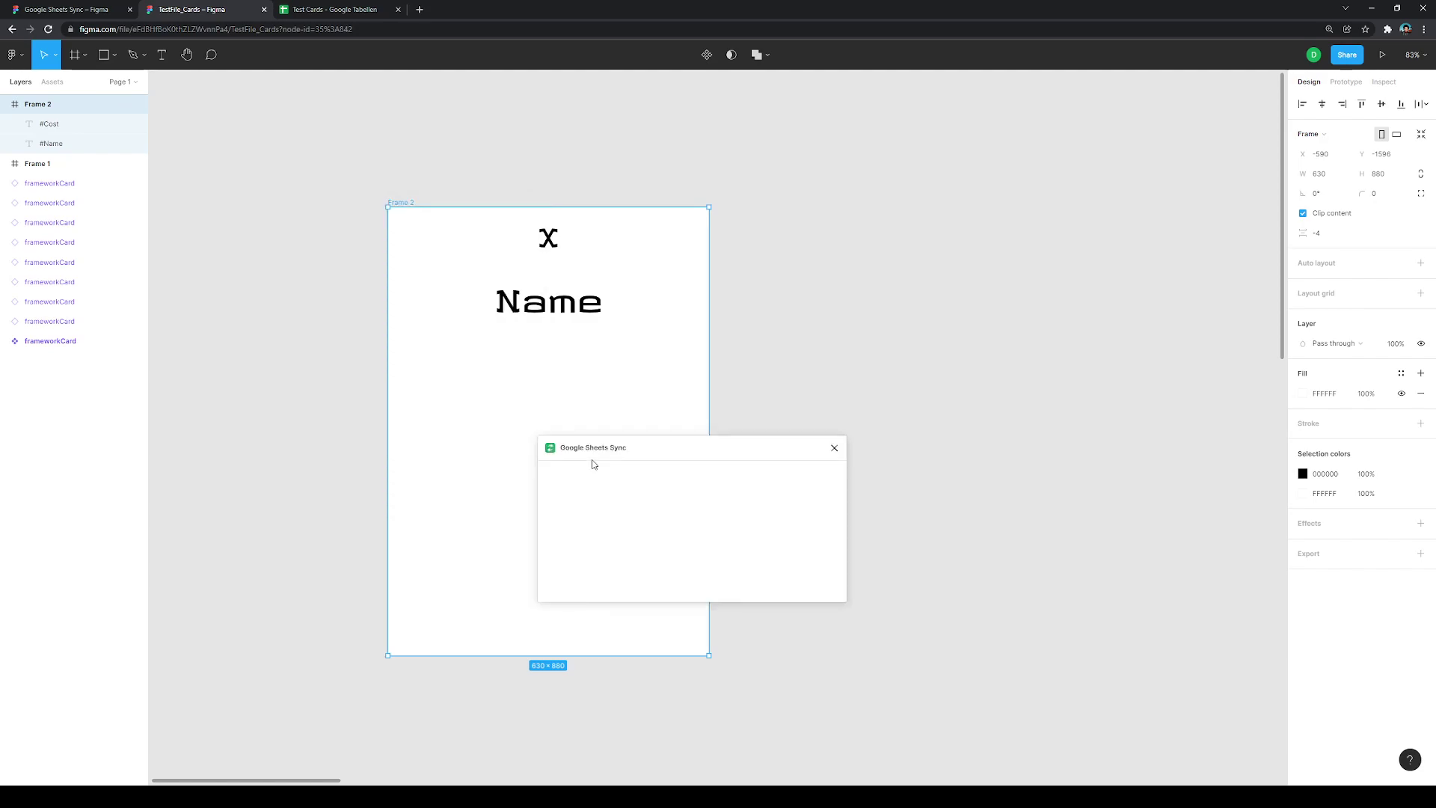
{"action": "double_click", "coordinate": [697, 494]}
{"action": "triple_click", "coordinate": [697, 495]}
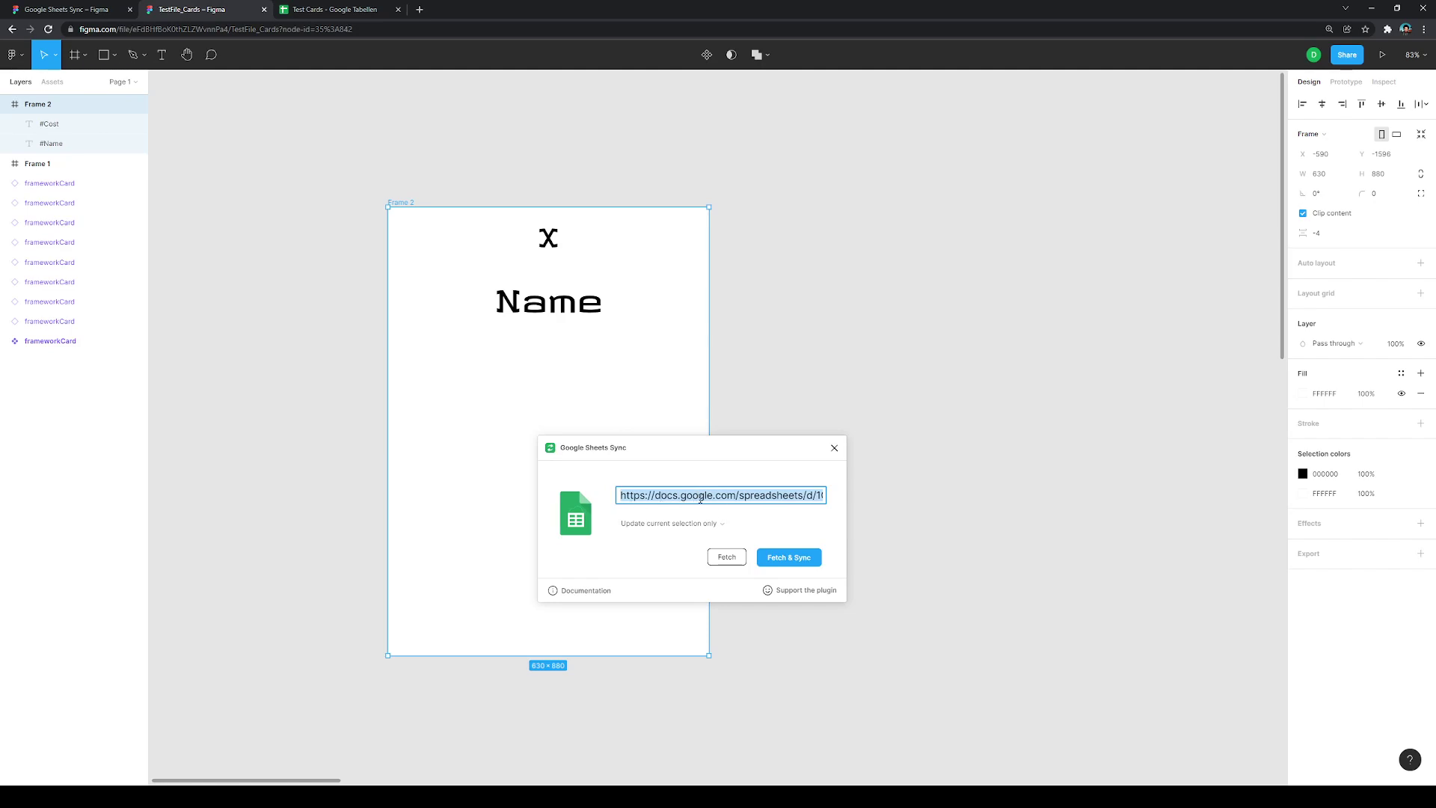
Step: Check the link against the Test Cards sheet, then Fetch & Sync Frame 2
{"action": "left_click", "coordinate": [324, 10]}
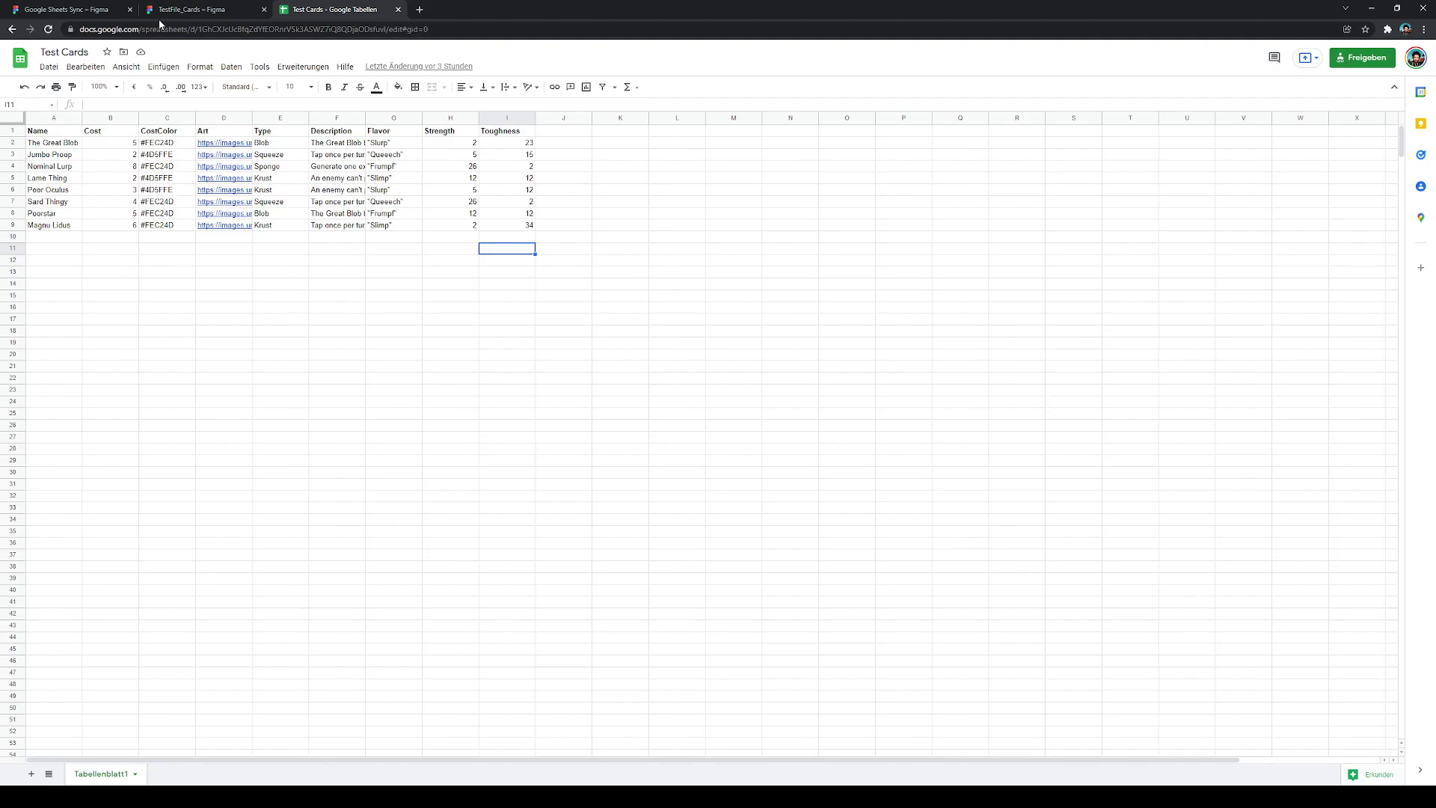
{"action": "left_click", "coordinate": [180, 12]}
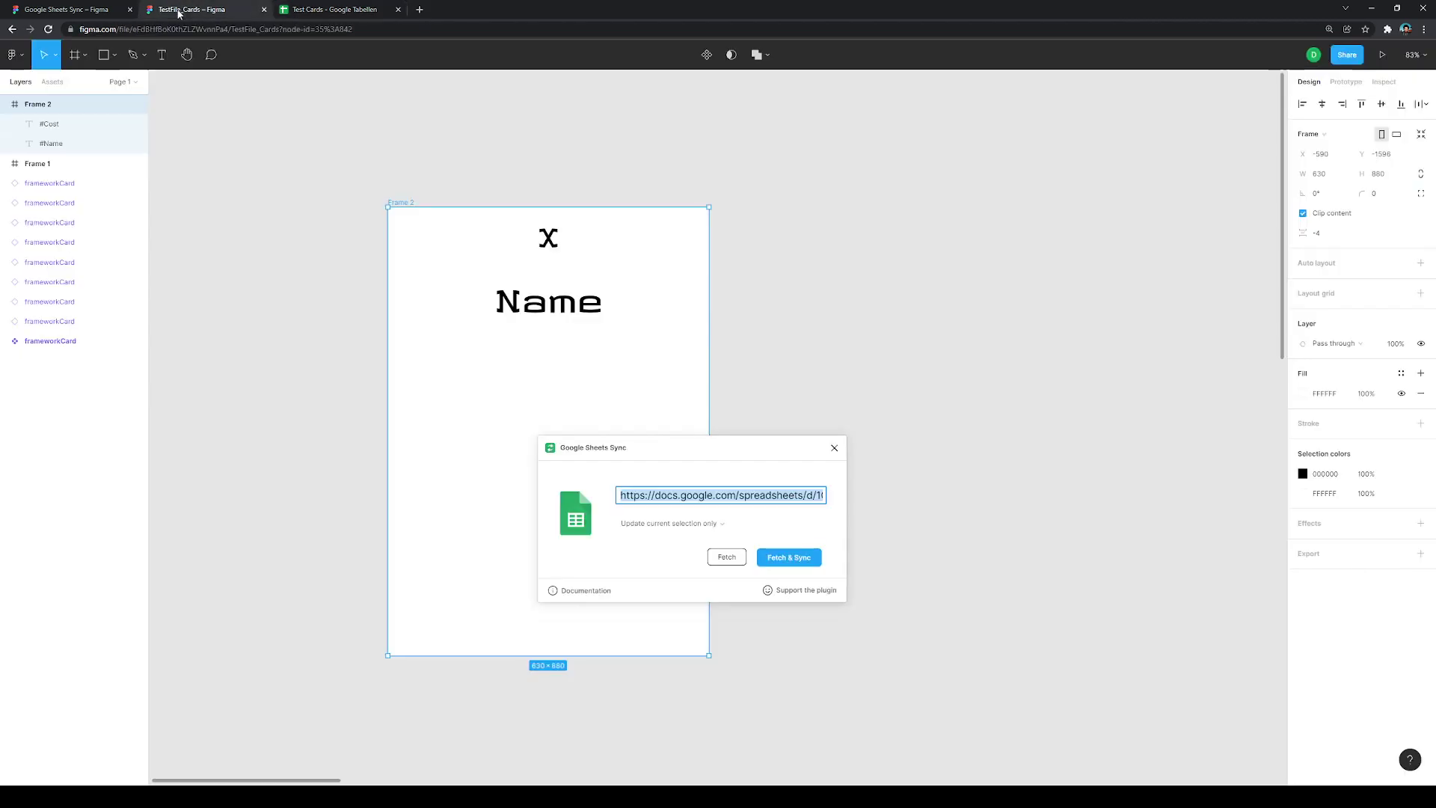
{"action": "left_click", "coordinate": [770, 563]}
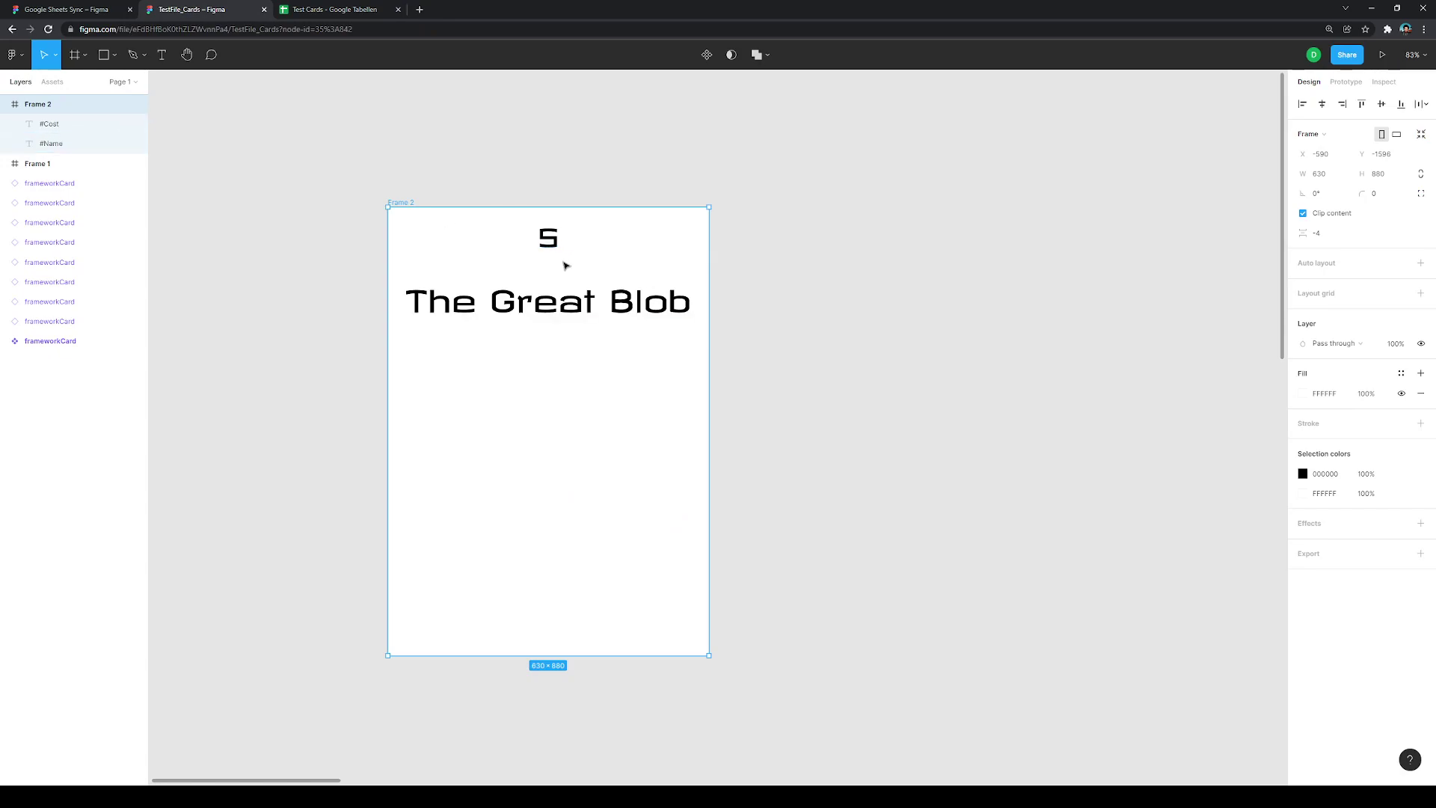
Step: Draw a circle at the top centre of Frame 2 and layer it beneath the cost number
{"action": "left_click", "coordinate": [314, 9]}
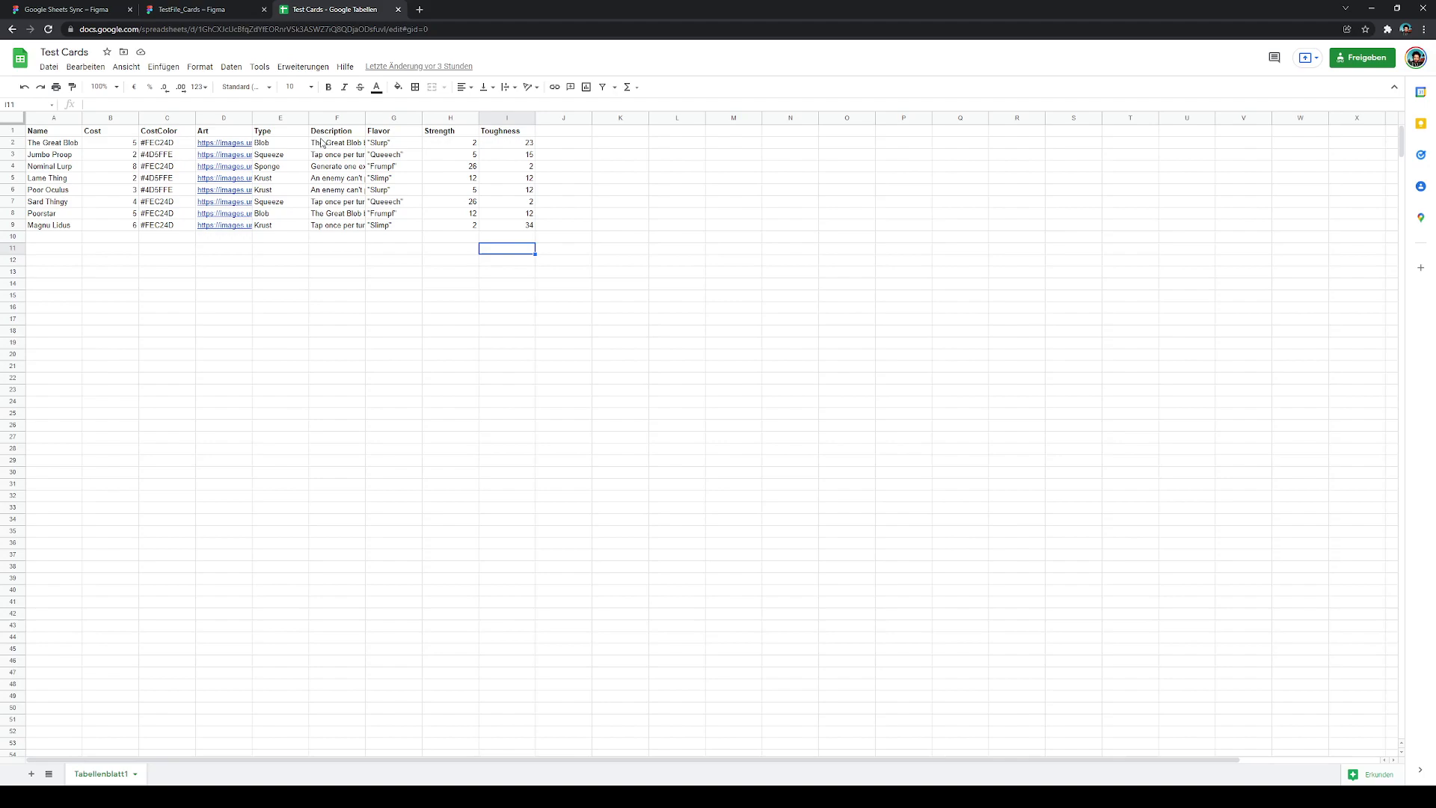
{"action": "left_click", "coordinate": [193, 10]}
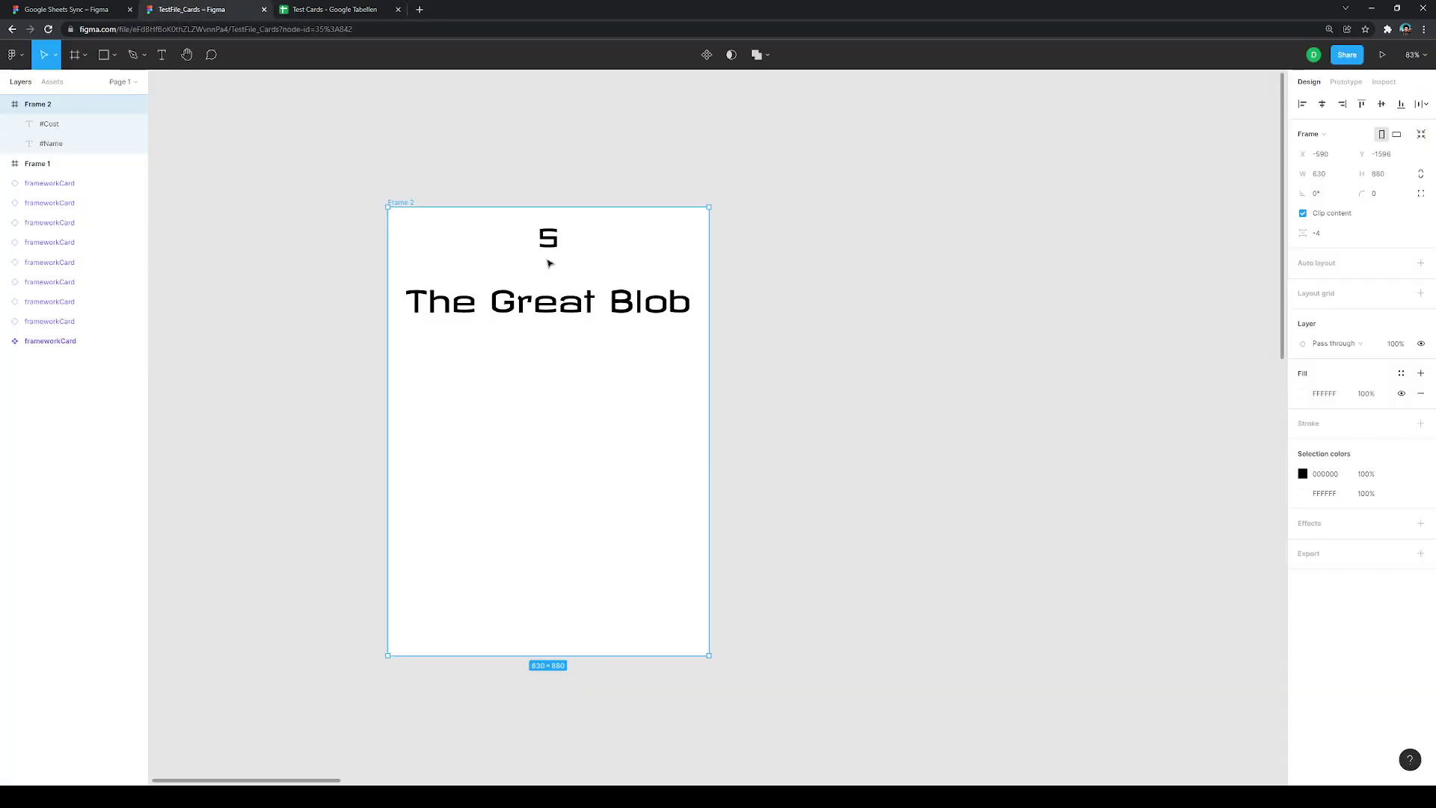
{"action": "left_click", "coordinate": [356, 87]}
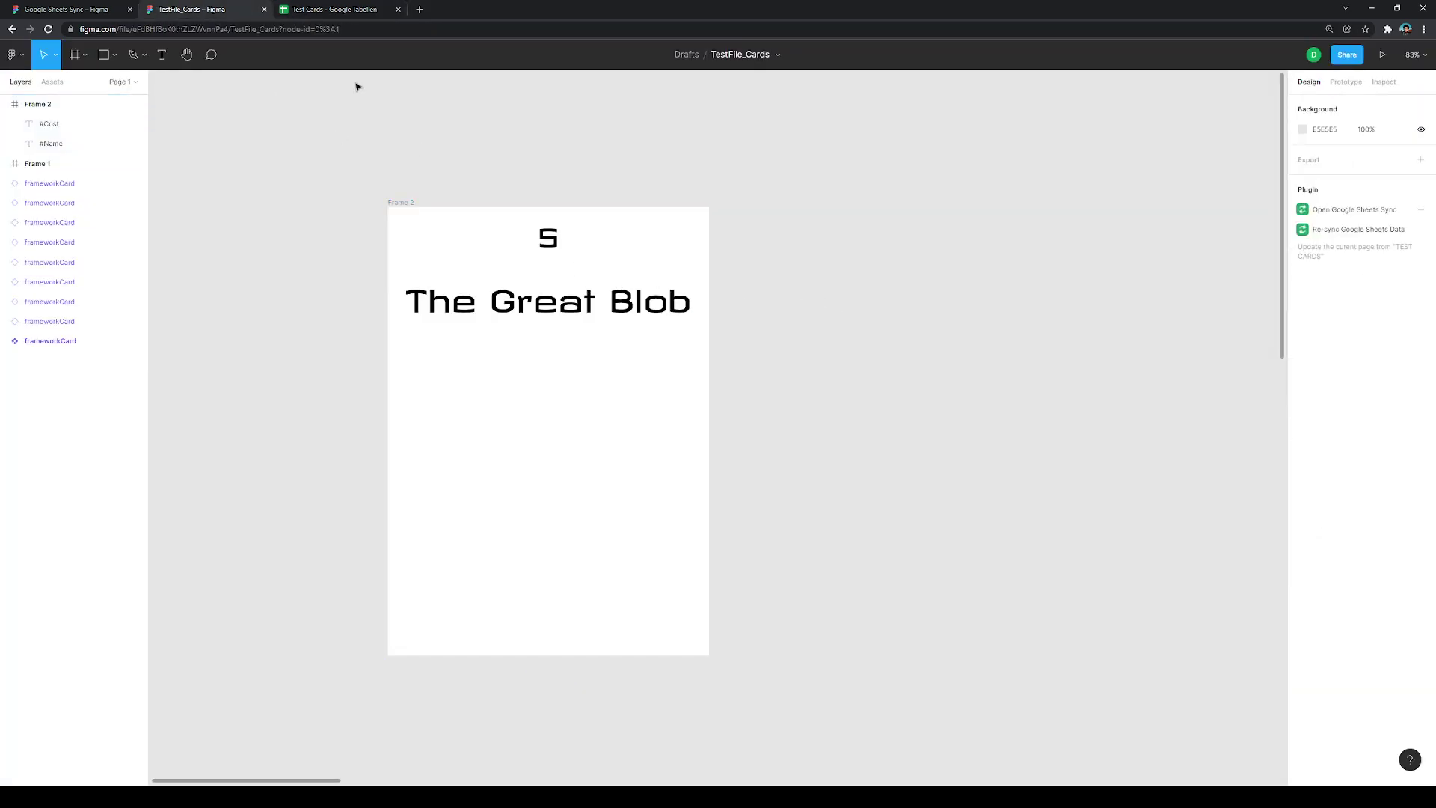
{"action": "left_click", "coordinate": [87, 124]}
{"action": "left_click", "coordinate": [267, 158]}
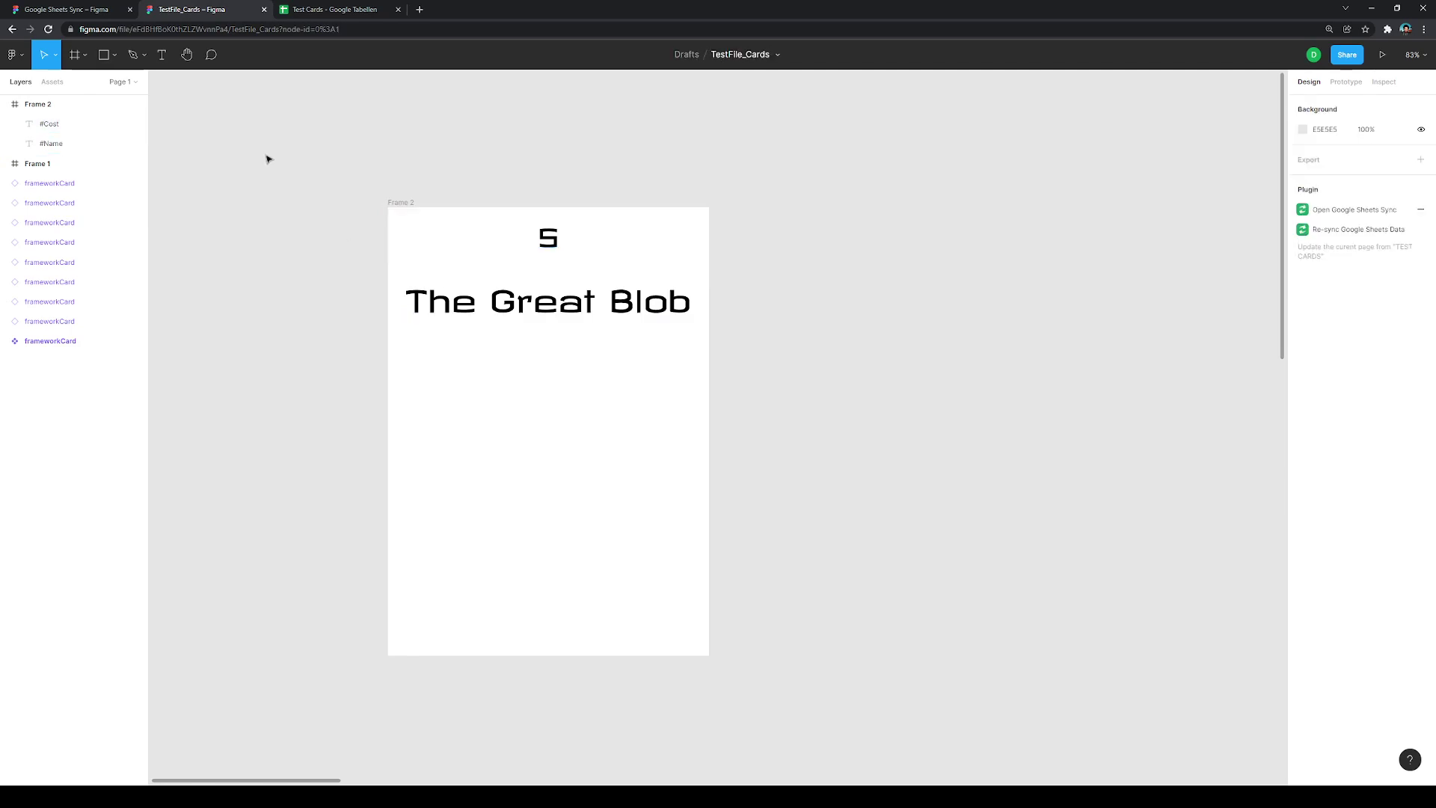
{"action": "left_click", "coordinate": [114, 55]}
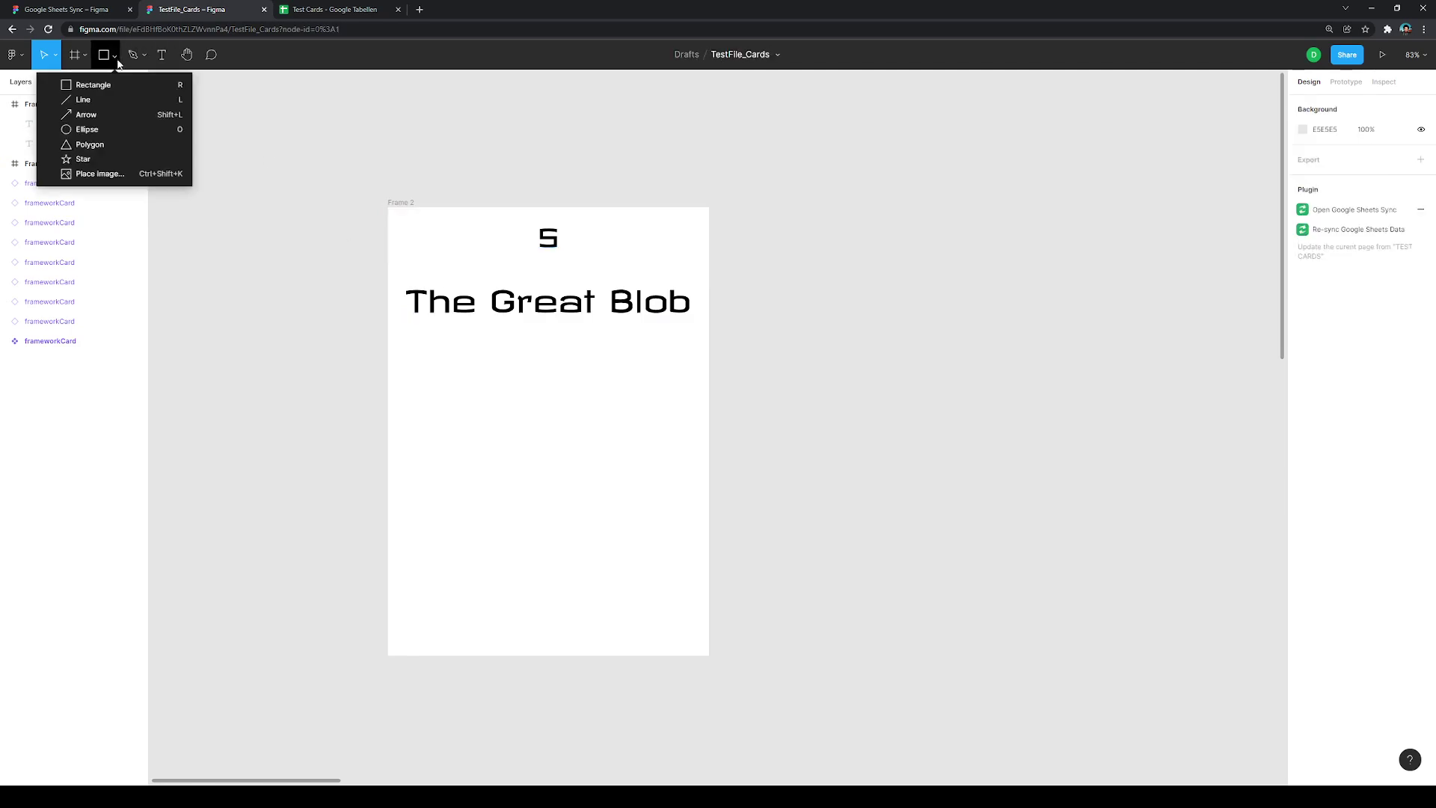
{"action": "left_click", "coordinate": [92, 132]}
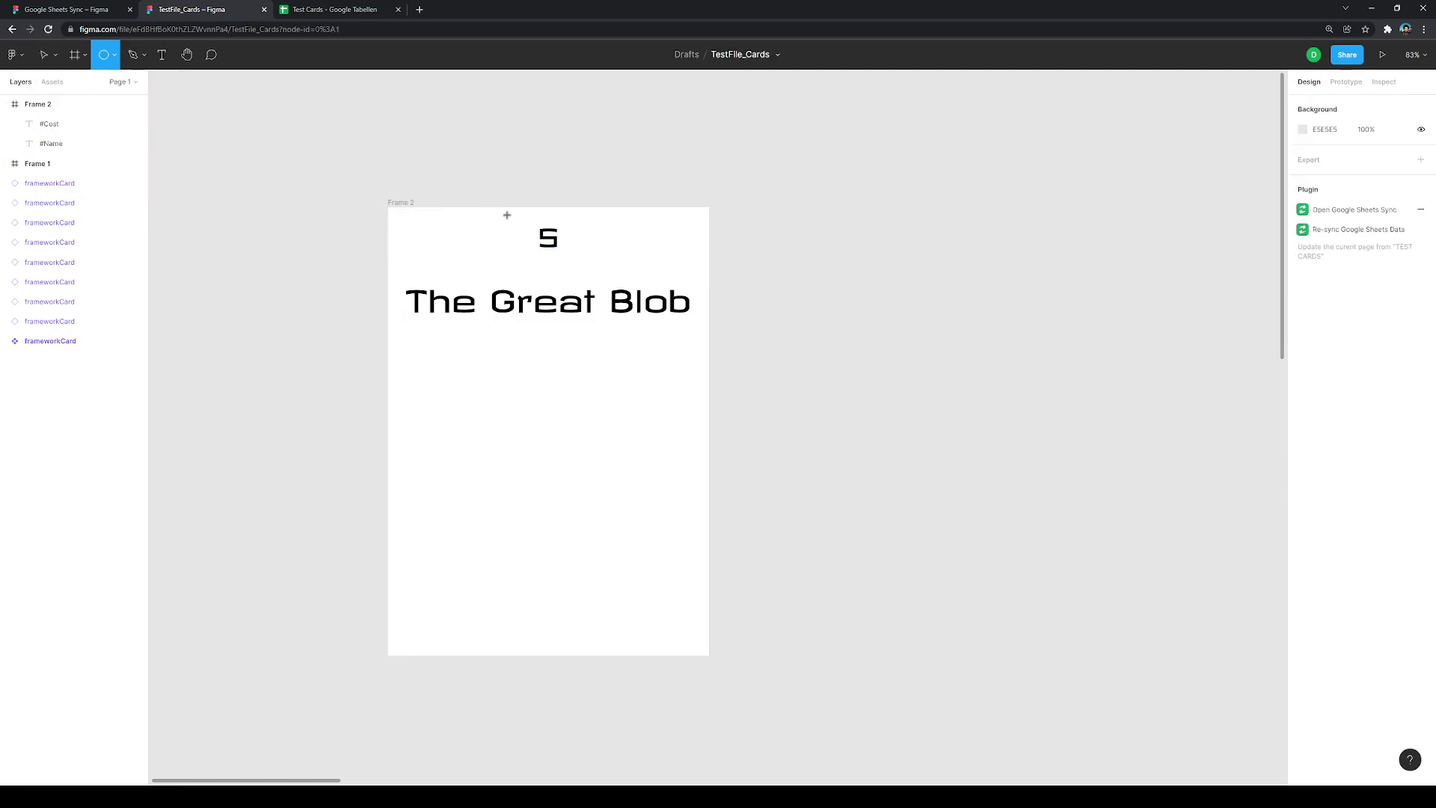
{"action": "mouse_move", "coordinate": [507, 215]}
{"action": "left_mouse_down"}
{"action": "mouse_move", "coordinate": [563, 269]}
{"action": "mouse_move", "coordinate": [544, 252]}
{"action": "left_mouse_up"}
{"action": "left_click_drag", "start_coordinate": [50, 125], "coordinate": [57, 154]}
Step: Rename the Ellipse 1 layer to #CostColor, matching the sheet's CostColor header
{"action": "double_click", "coordinate": [56, 146]}
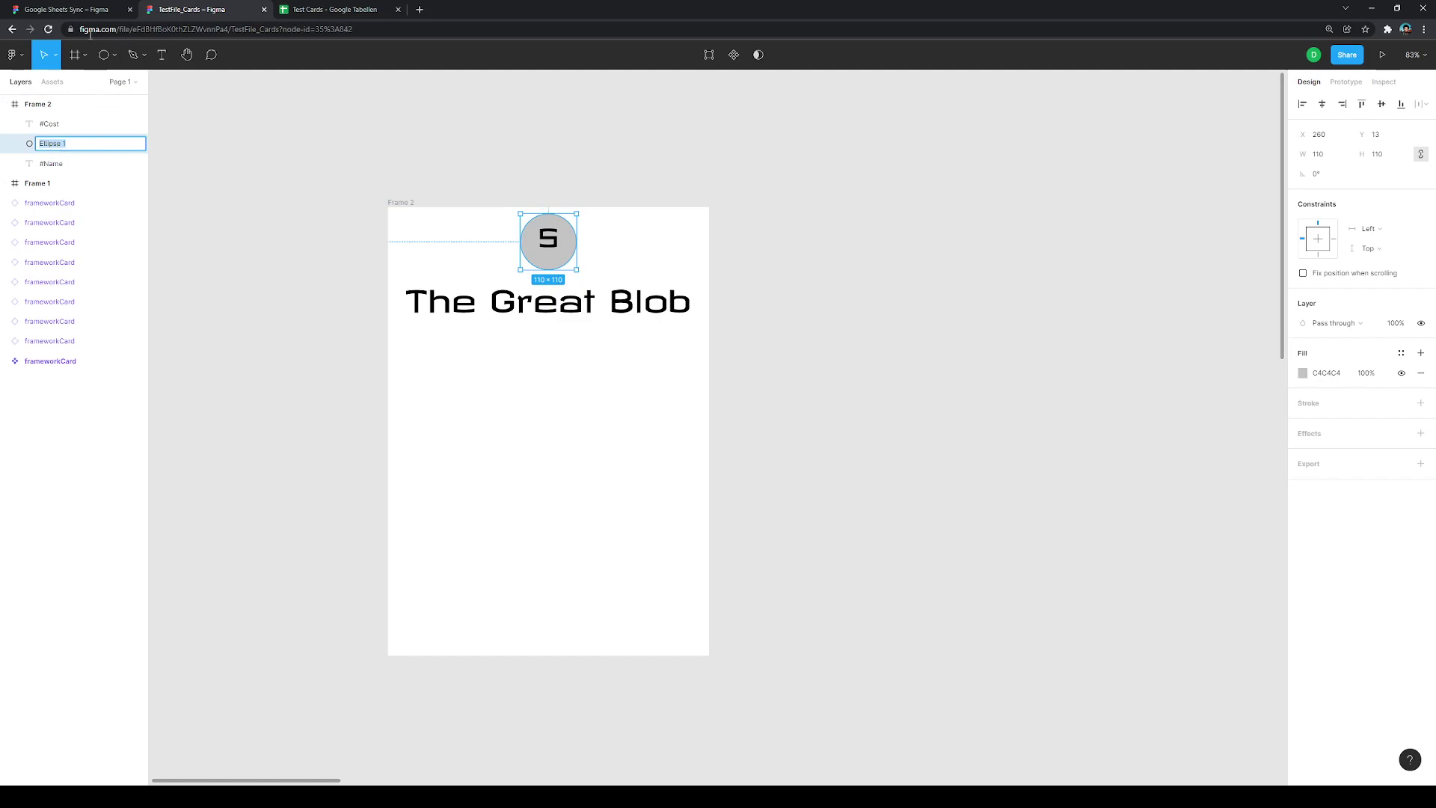
{"action": "key", "text": "ctrl+Tab"}
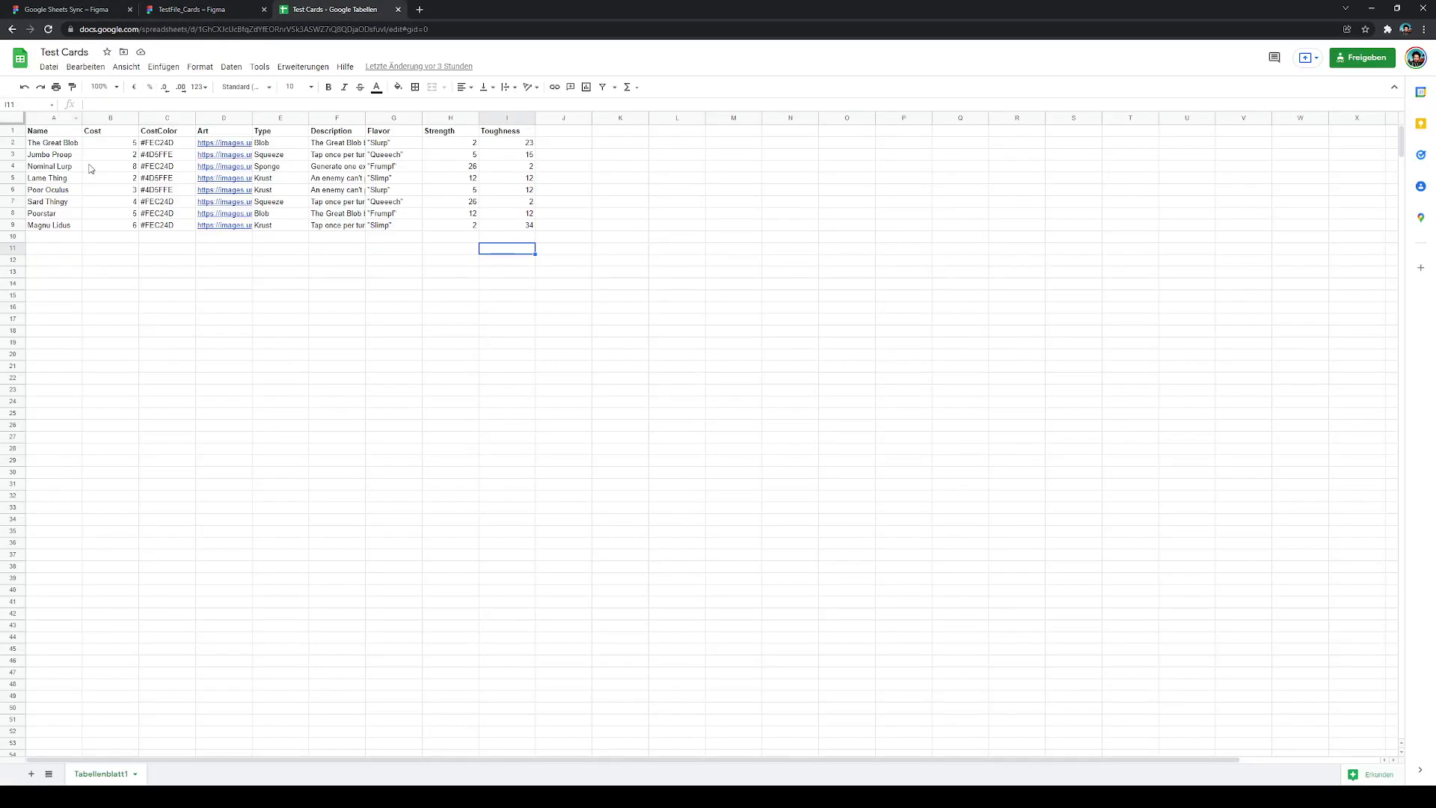
{"action": "double_click", "coordinate": [179, 131]}
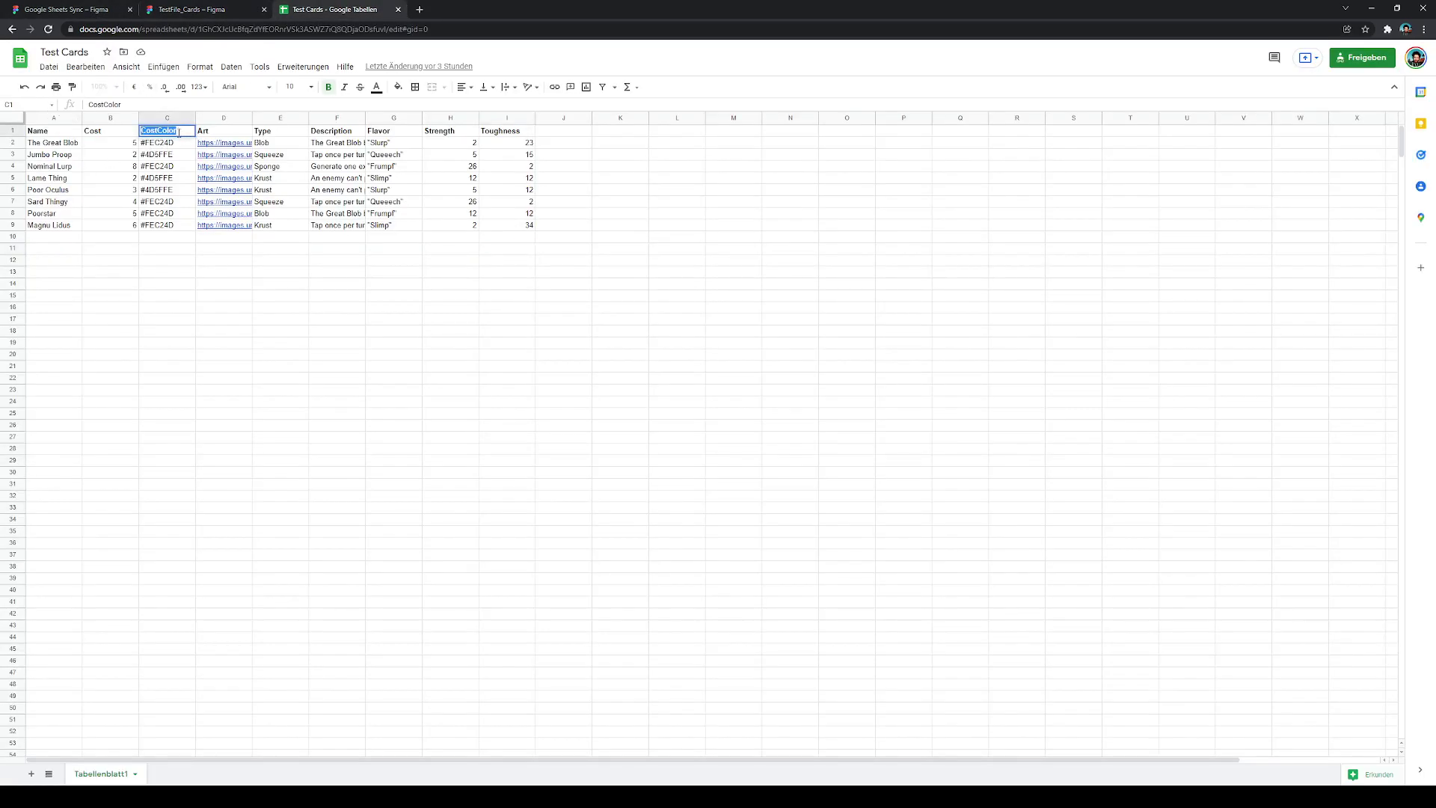
{"action": "left_click", "coordinate": [192, 9]}
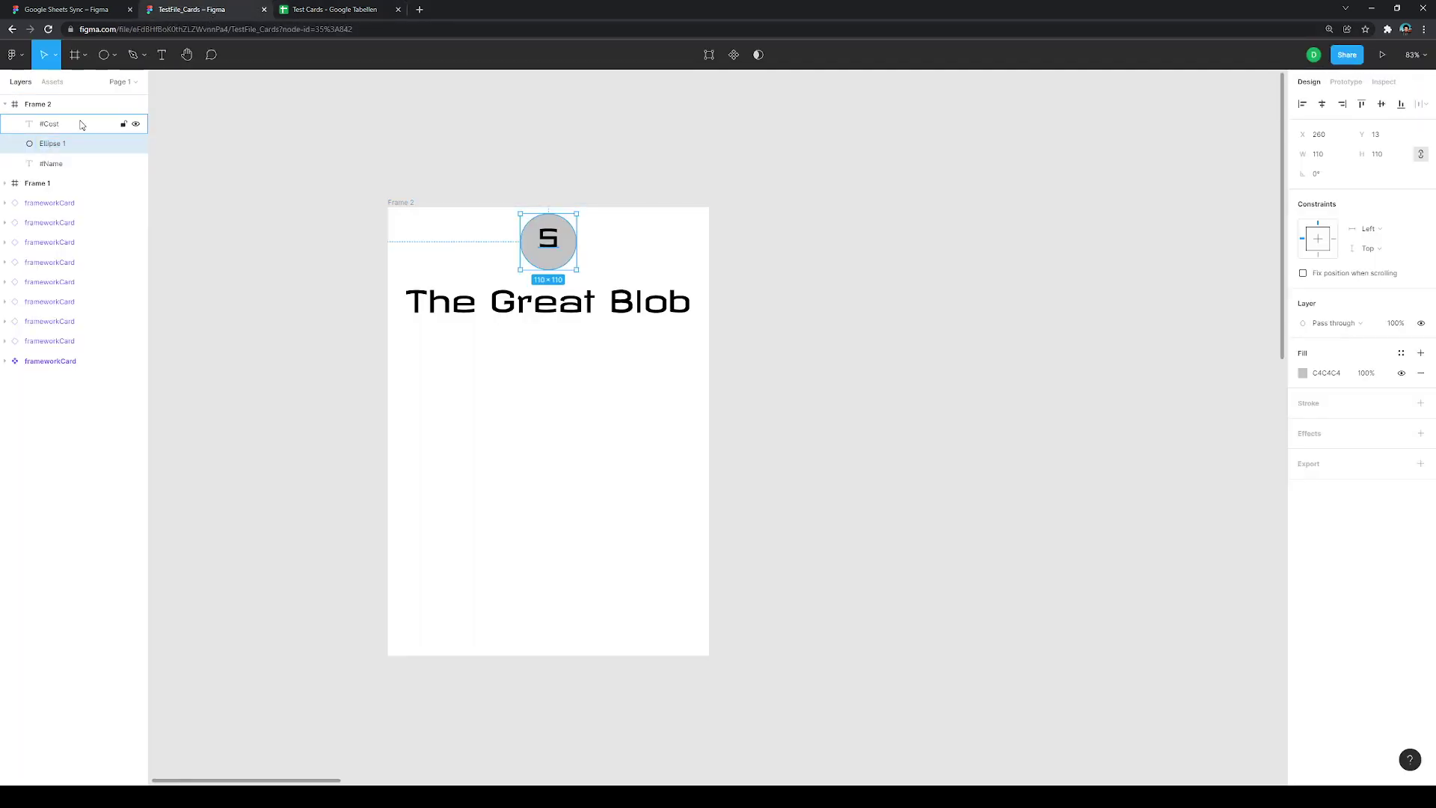
{"action": "double_click", "coordinate": [65, 144]}
{"action": "type", "text": "'CostColor"}
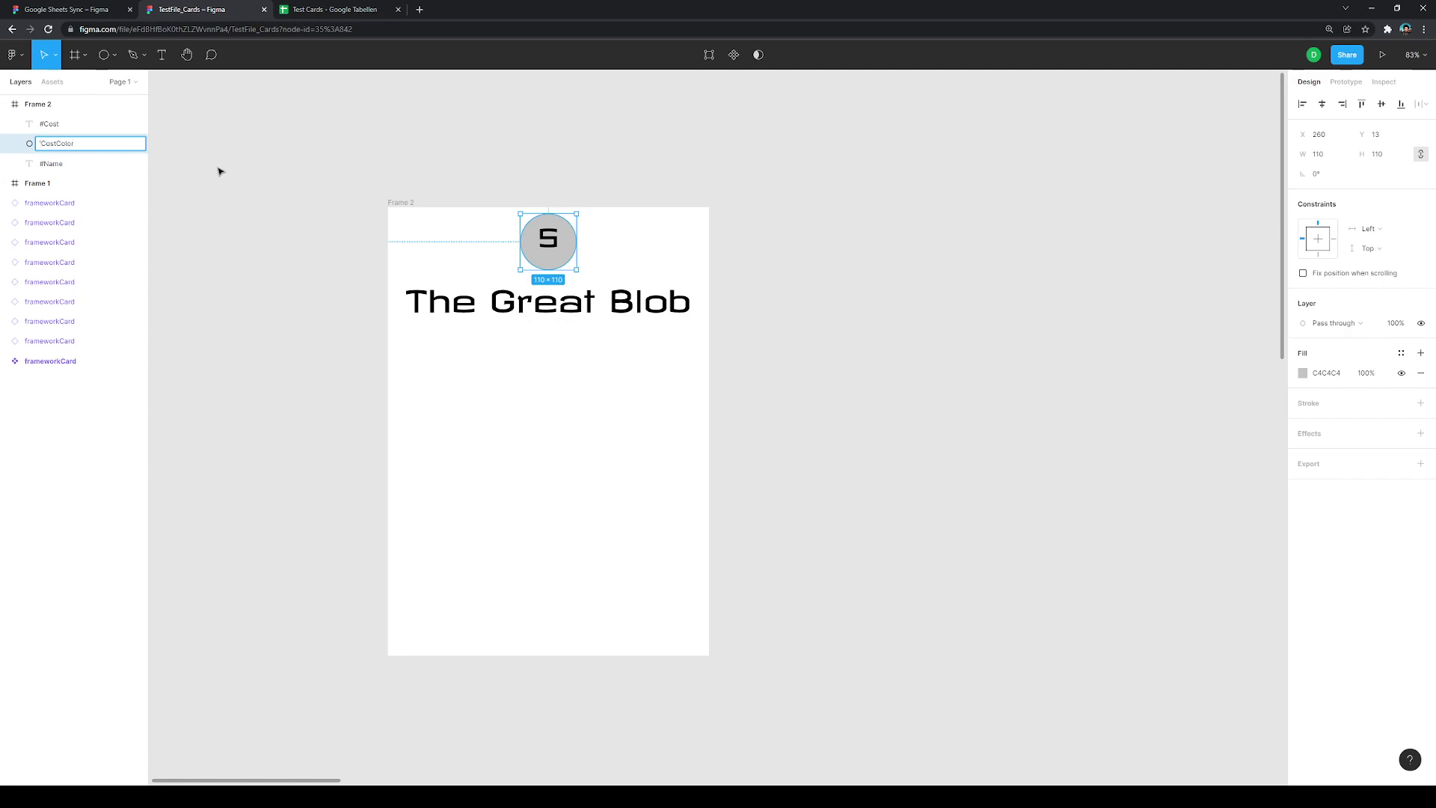
{"action": "key", "text": "Home"}
{"action": "key", "text": "Delete"}
{"action": "type", "text": "#"}
{"action": "left_click", "coordinate": [440, 114]}
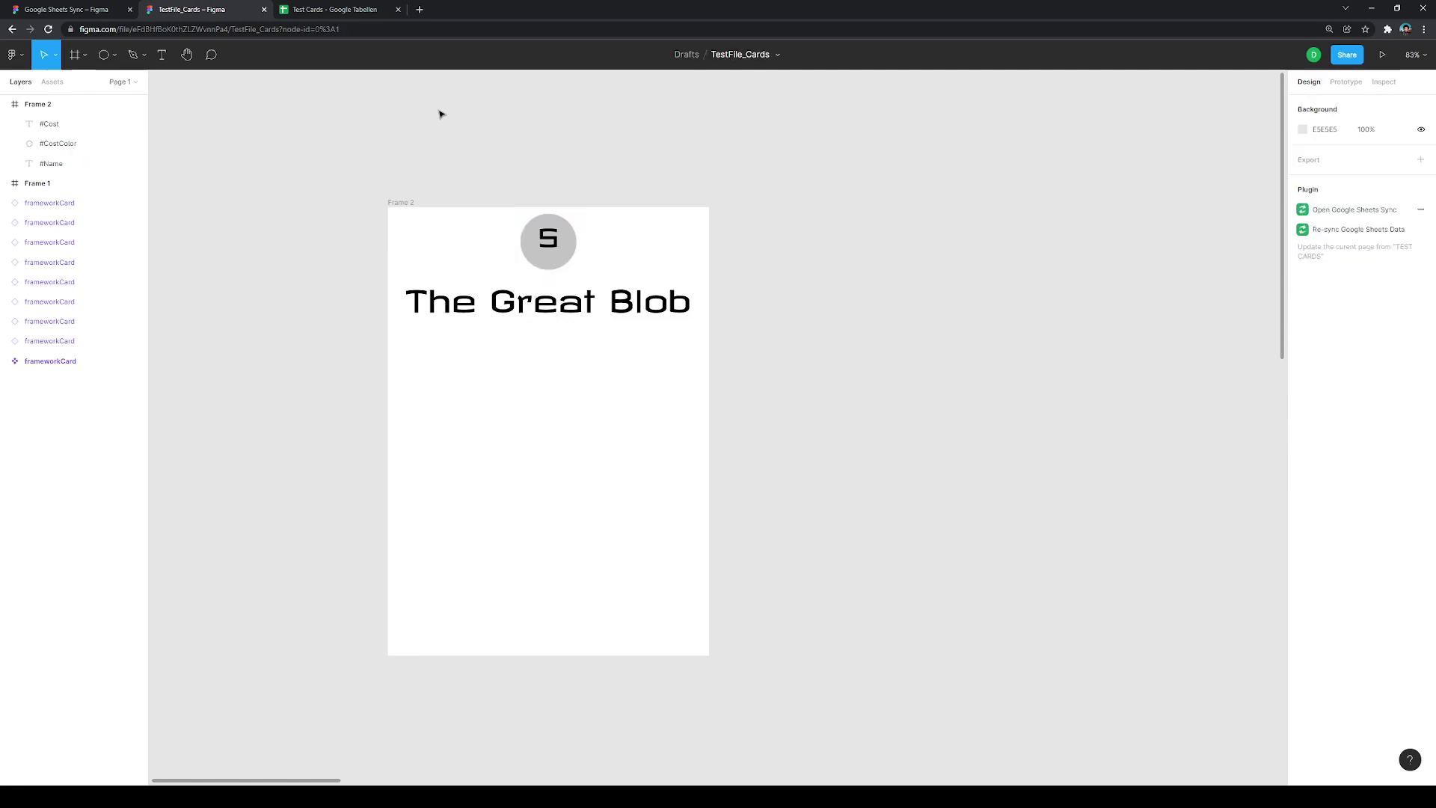
Step: Top-align the #Cost number with the #CostColor circle
{"action": "left_click", "coordinate": [552, 245]}
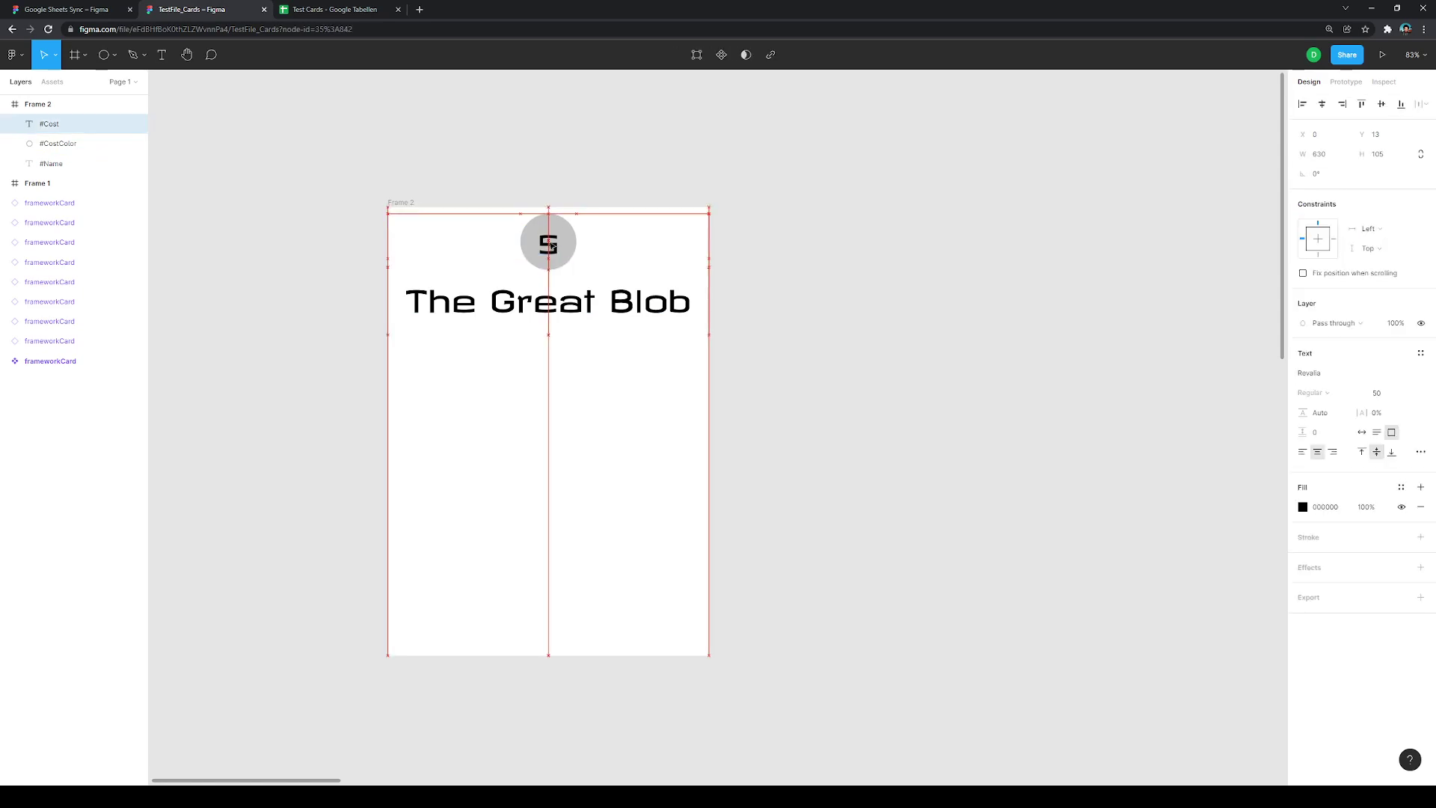
{"action": "left_click", "coordinate": [67, 145], "text": "shift"}
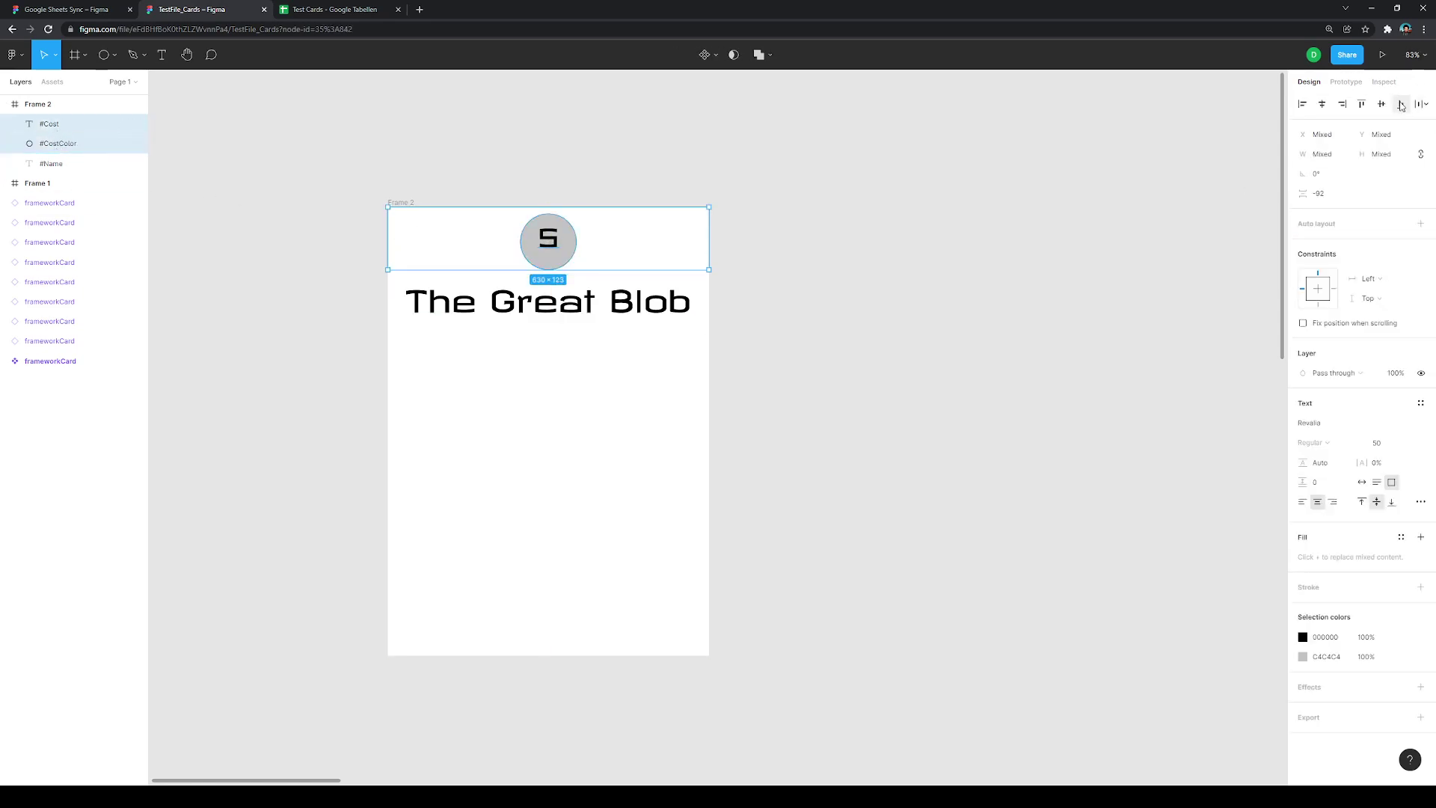
{"action": "left_click", "coordinate": [1363, 109]}
{"action": "left_click", "coordinate": [689, 177]}
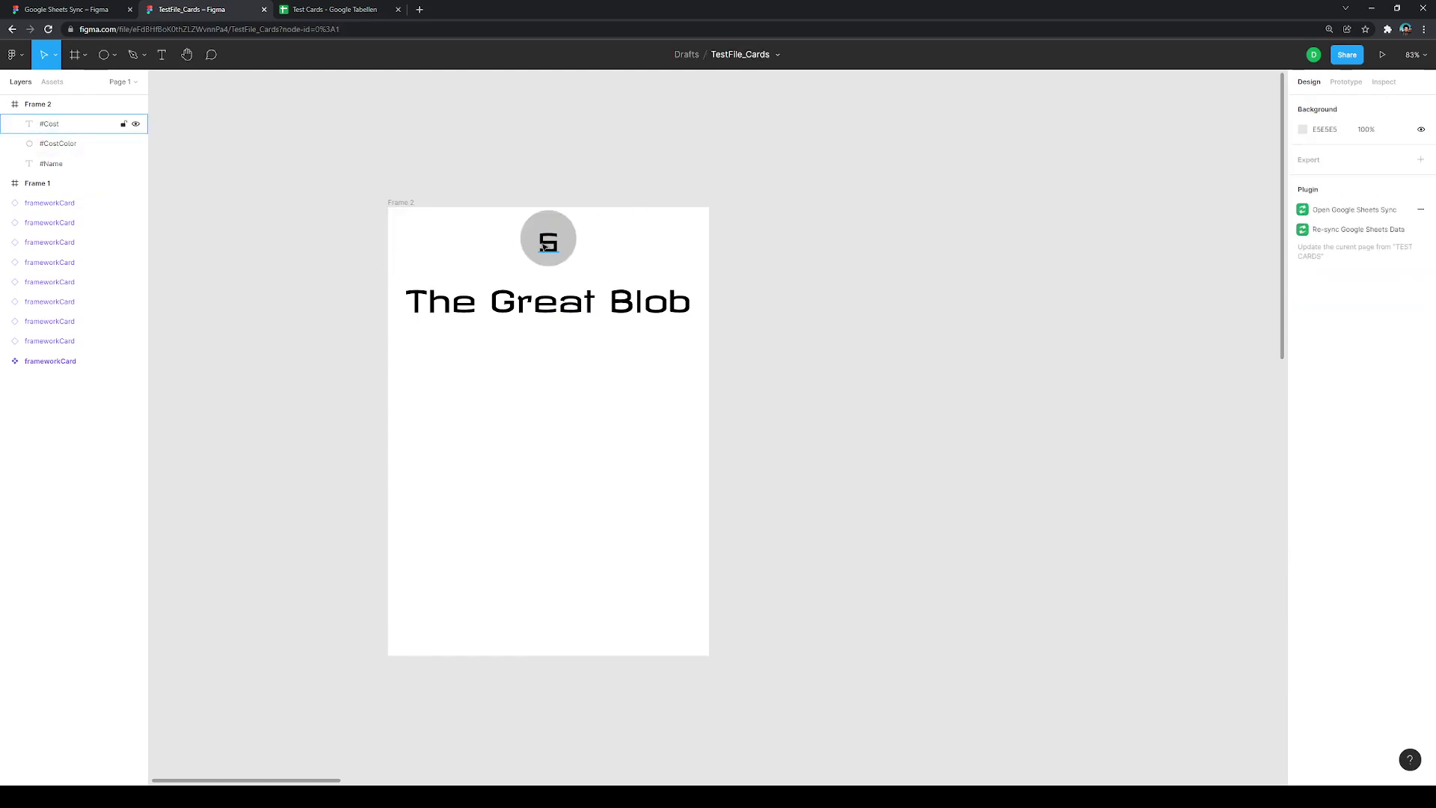
{"action": "left_click", "coordinate": [563, 228]}
{"action": "left_click", "coordinate": [901, 289]}
Step: Rerun Google Sheets Sync on Frame 2 to fill the cost circle #FEC24D, checking the CostColor column
{"action": "left_click", "coordinate": [409, 203]}
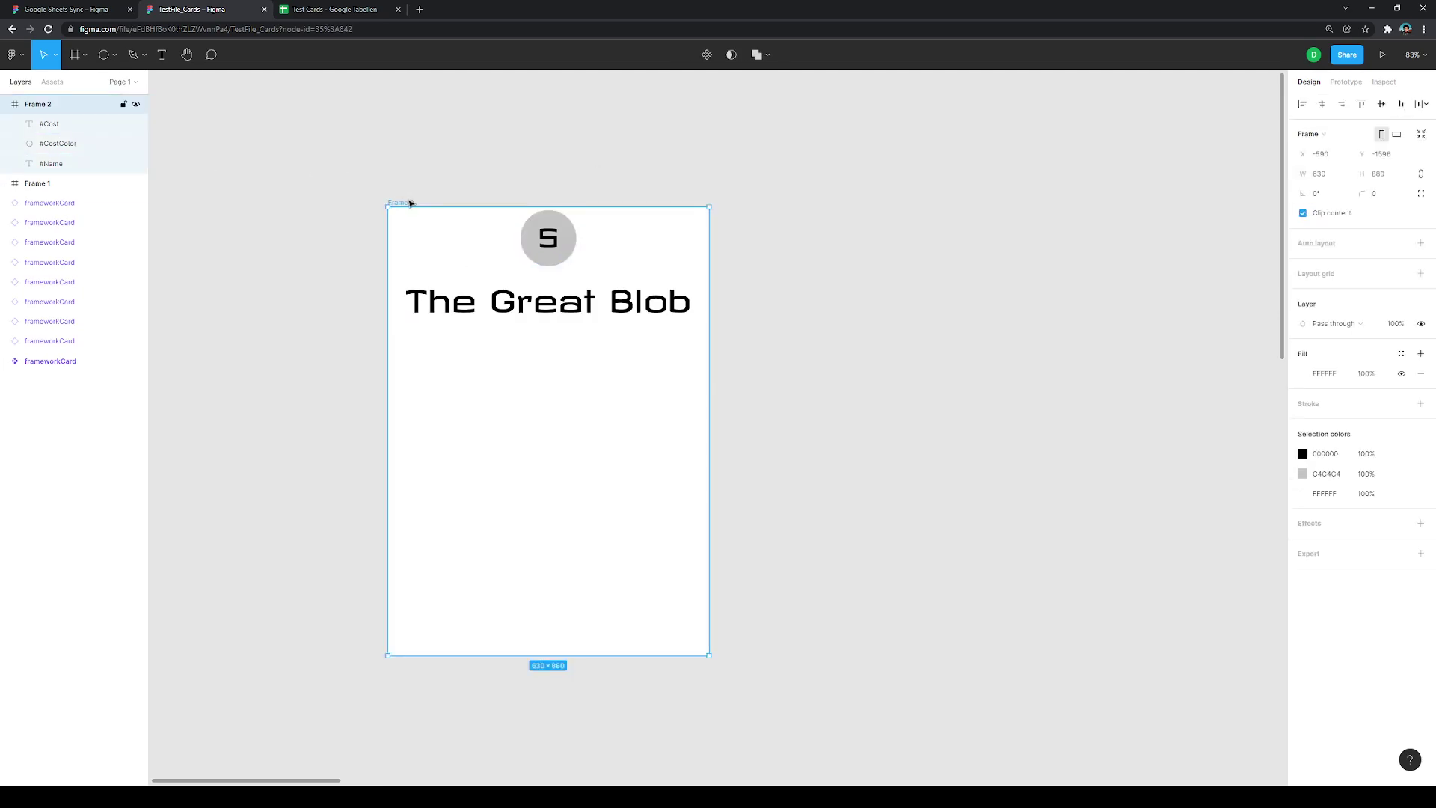
{"action": "right_click", "coordinate": [469, 380]}
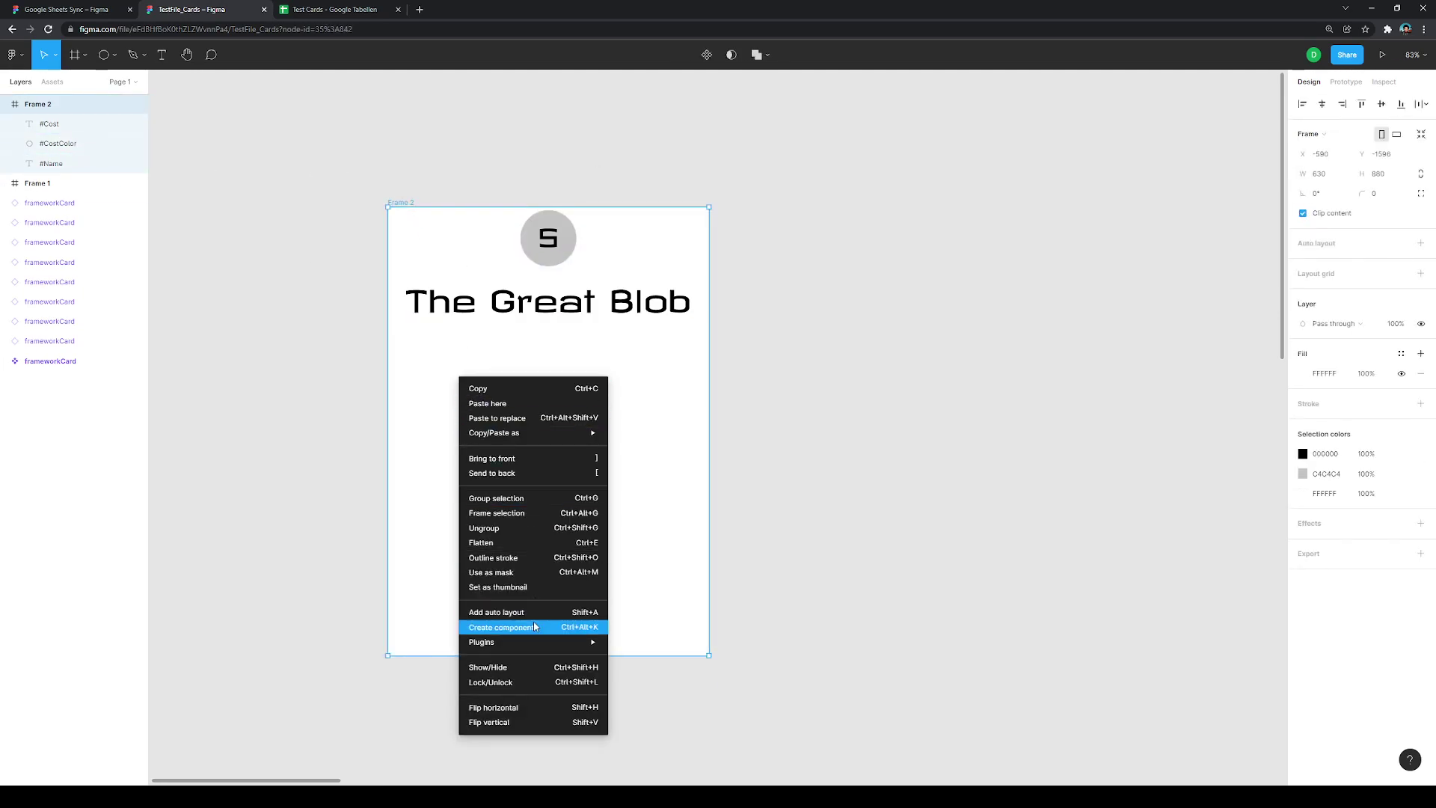
{"action": "mouse_move", "coordinate": [525, 641]}
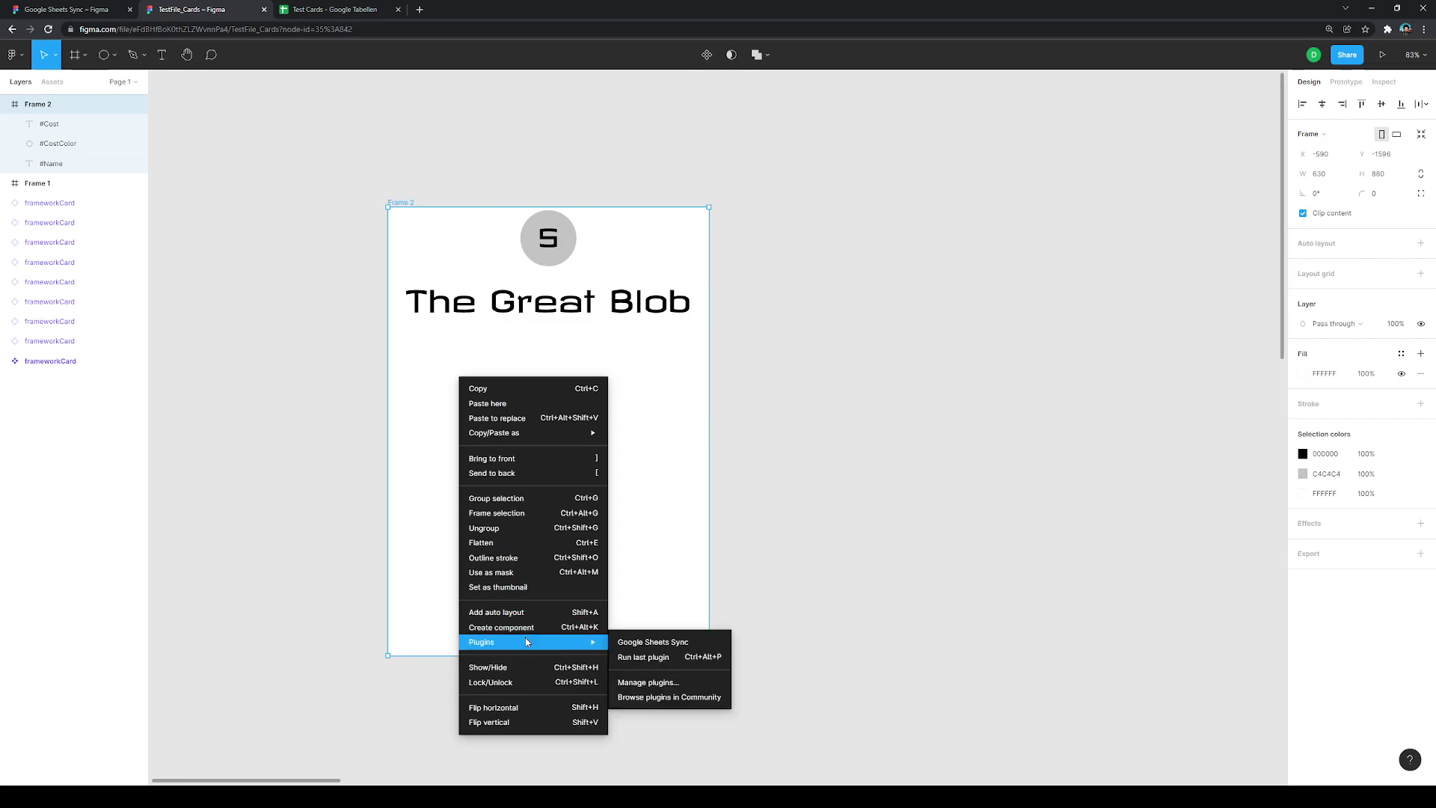
{"action": "left_click", "coordinate": [692, 659]}
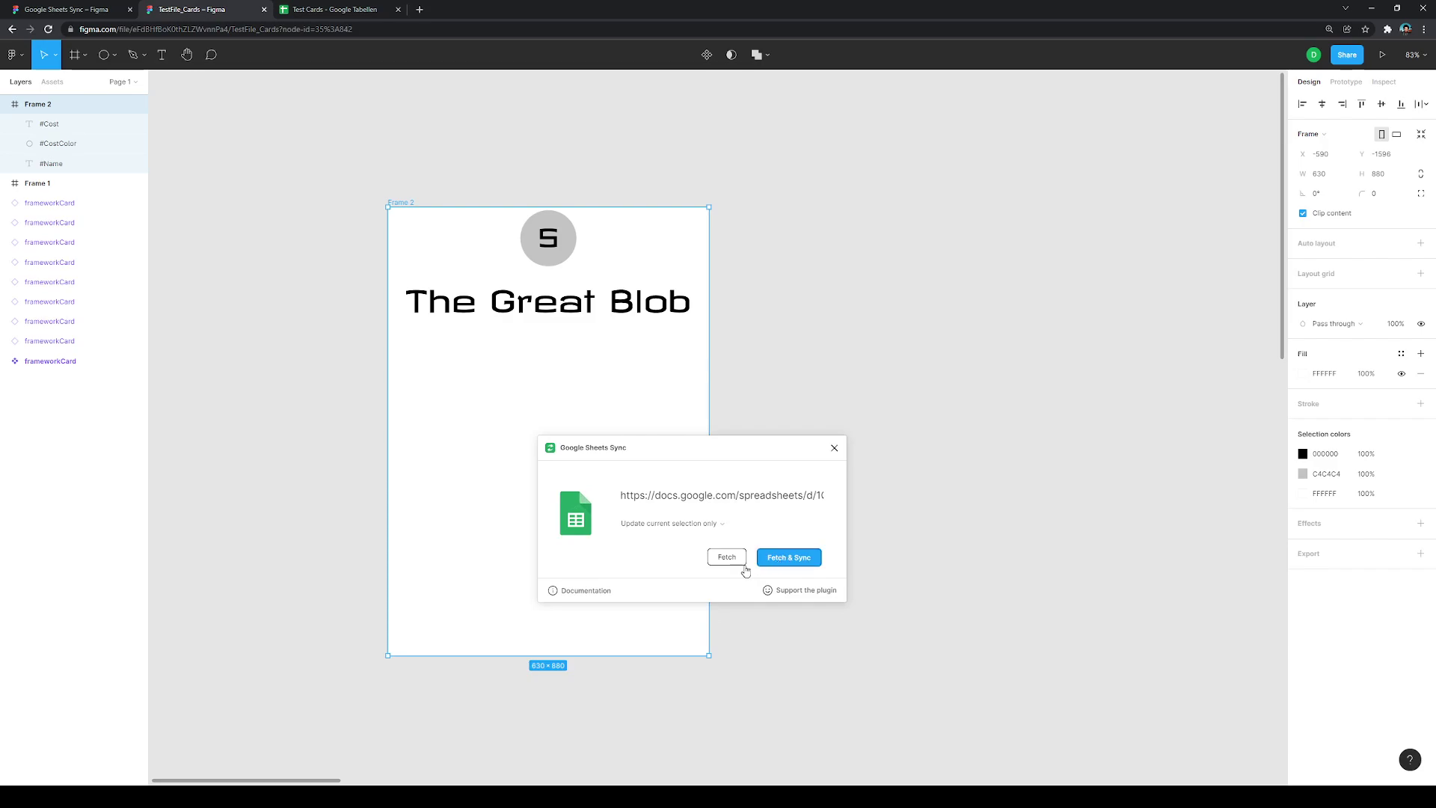
{"action": "left_click", "coordinate": [743, 563]}
{"action": "left_click", "coordinate": [234, 523]}
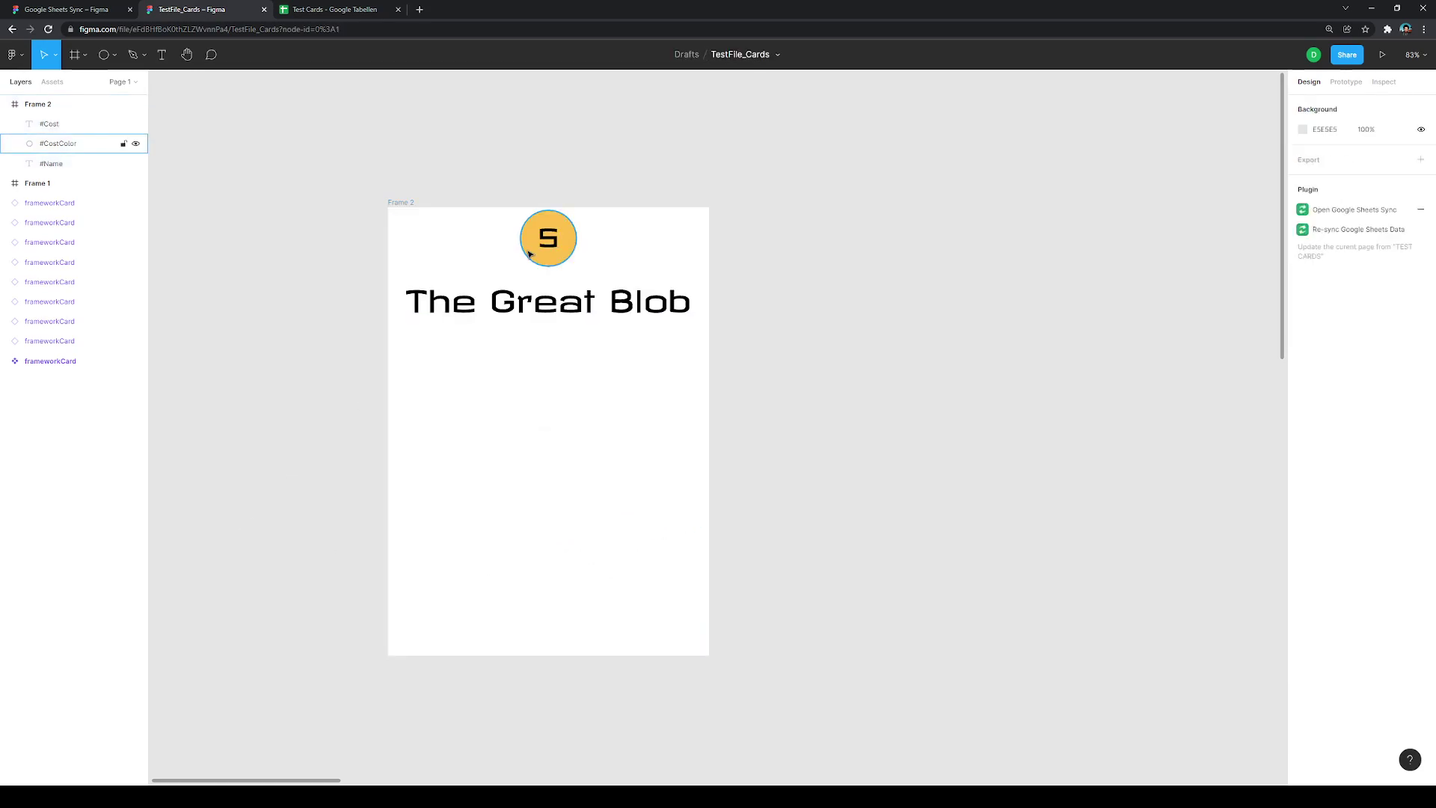
{"action": "left_click", "coordinate": [333, 9]}
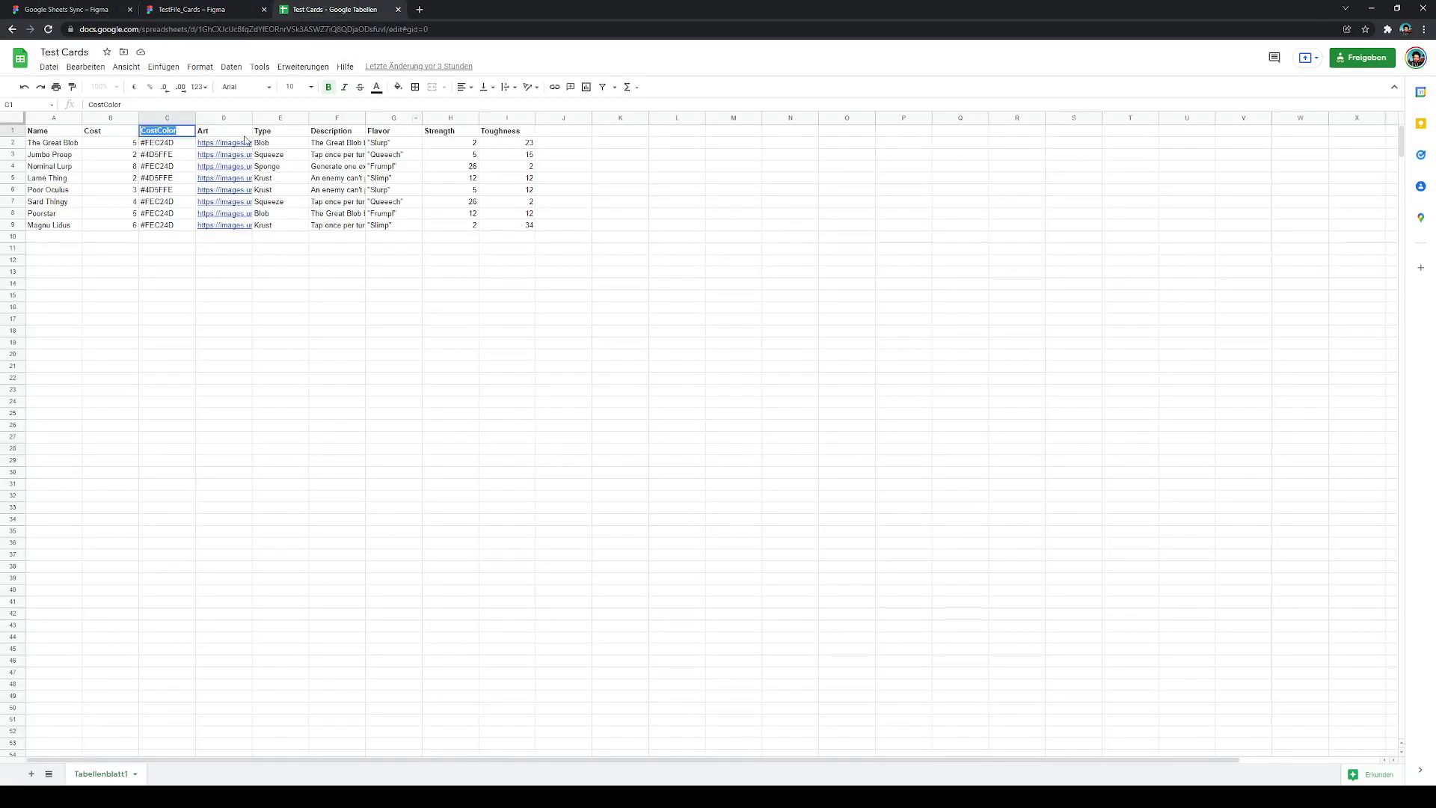
{"action": "left_click", "coordinate": [184, 10]}
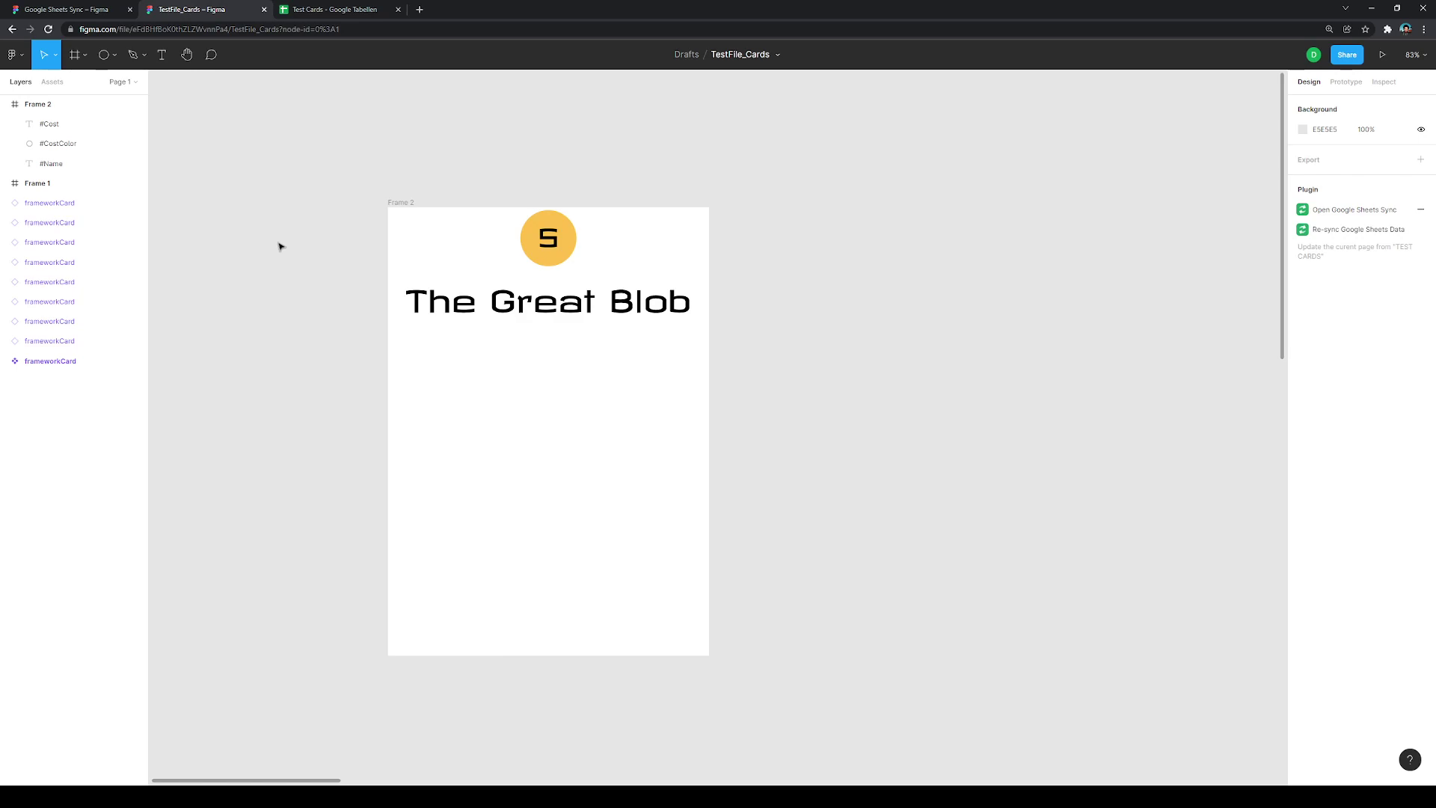
Step: Draw a horizontally centred rectangle below the title and name the layer #Art
{"action": "left_click", "coordinate": [116, 55]}
{"action": "left_click", "coordinate": [115, 87]}
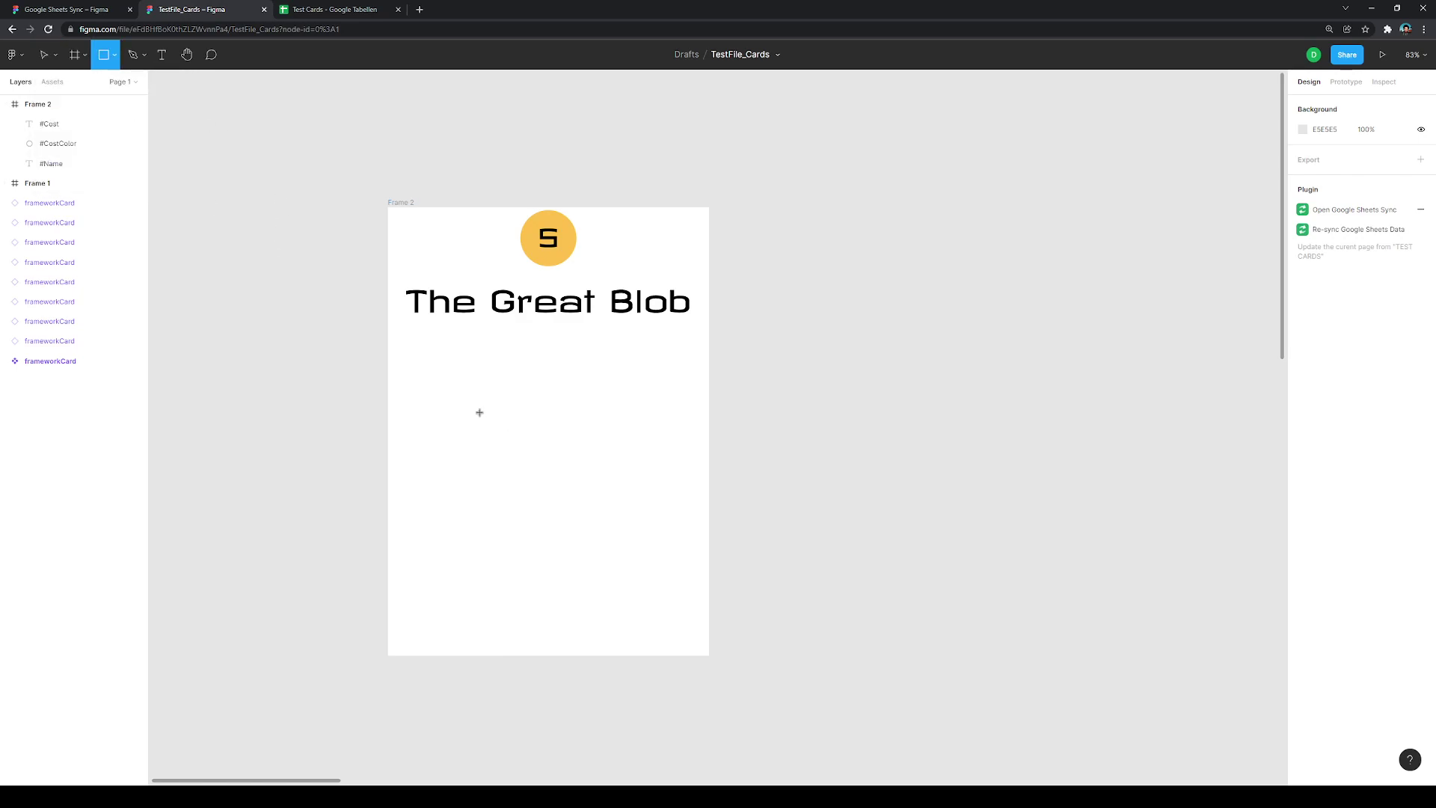
{"action": "left_click_drag", "start_coordinate": [412, 340], "coordinate": [689, 641]}
{"action": "left_click_drag", "start_coordinate": [577, 564], "coordinate": [572, 561]}
{"action": "left_click", "coordinate": [224, 471]}
{"action": "left_click", "coordinate": [448, 599]}
{"action": "right_click", "coordinate": [589, 454]}
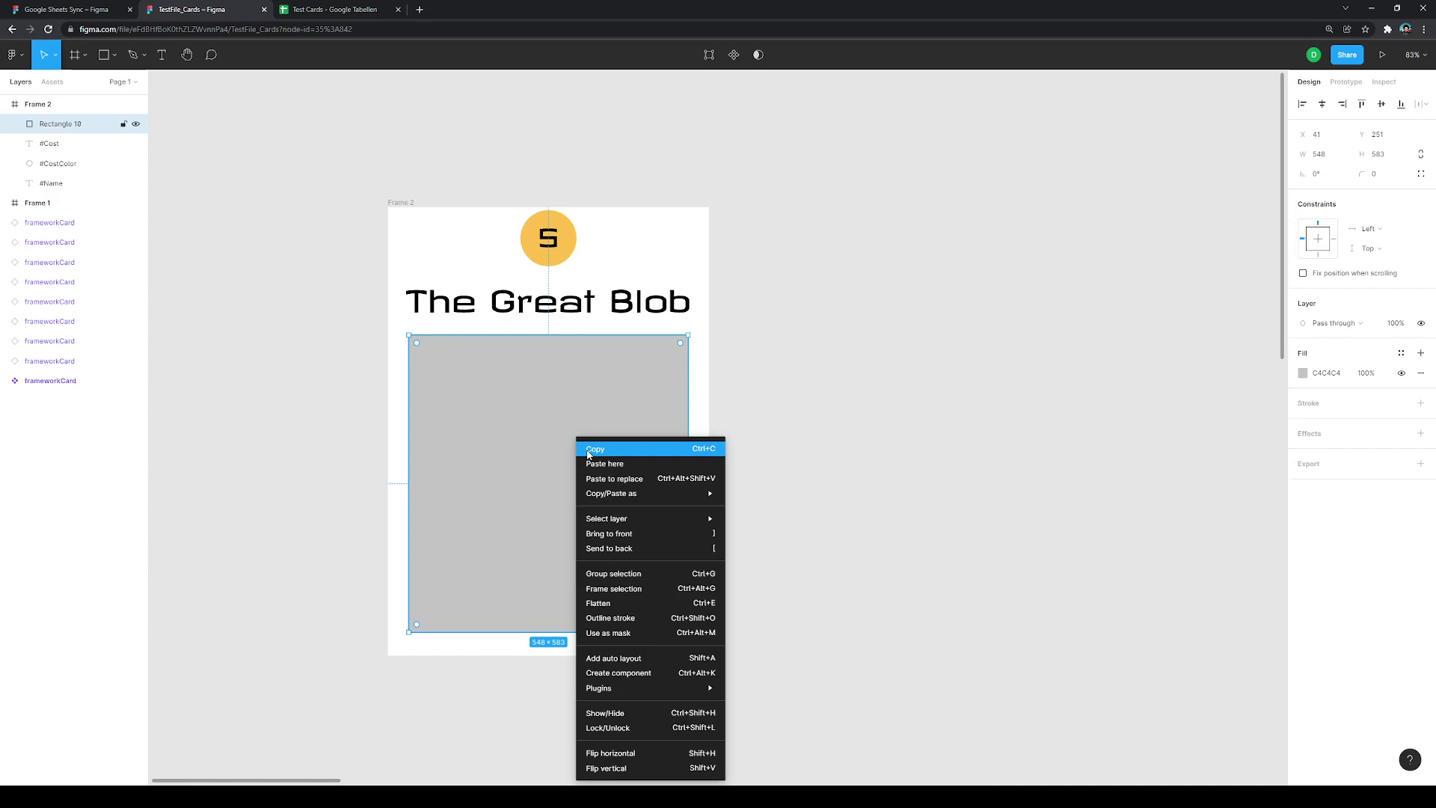
{"action": "left_click", "coordinate": [439, 421]}
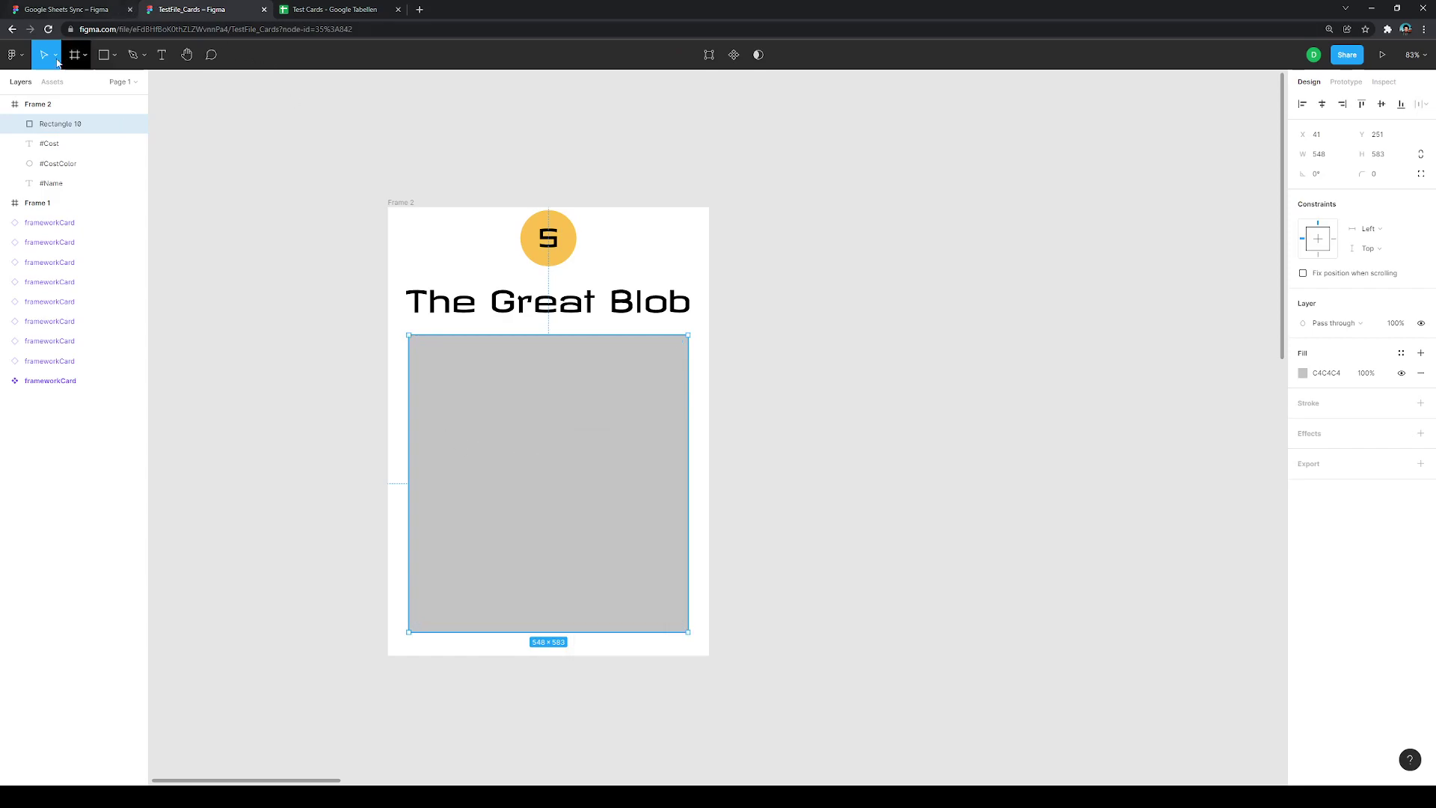
{"action": "double_click", "coordinate": [47, 122]}
{"action": "type", "text": "#Ar"}
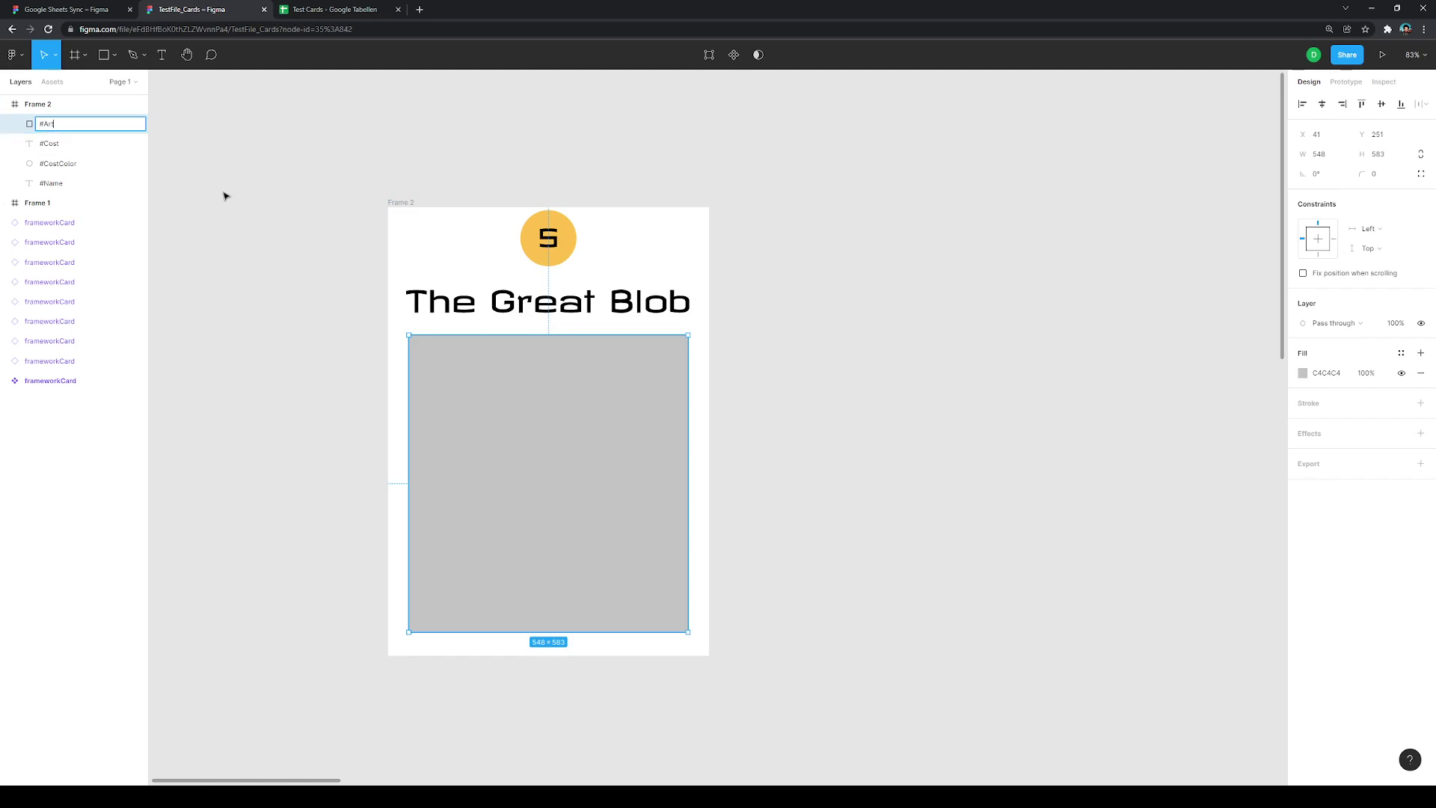
{"action": "left_click", "coordinate": [225, 196]}
Step: Rerun Google Sheets Sync with Fetch & Sync to fill #Art with the purple blob image
{"action": "right_click", "coordinate": [482, 371]}
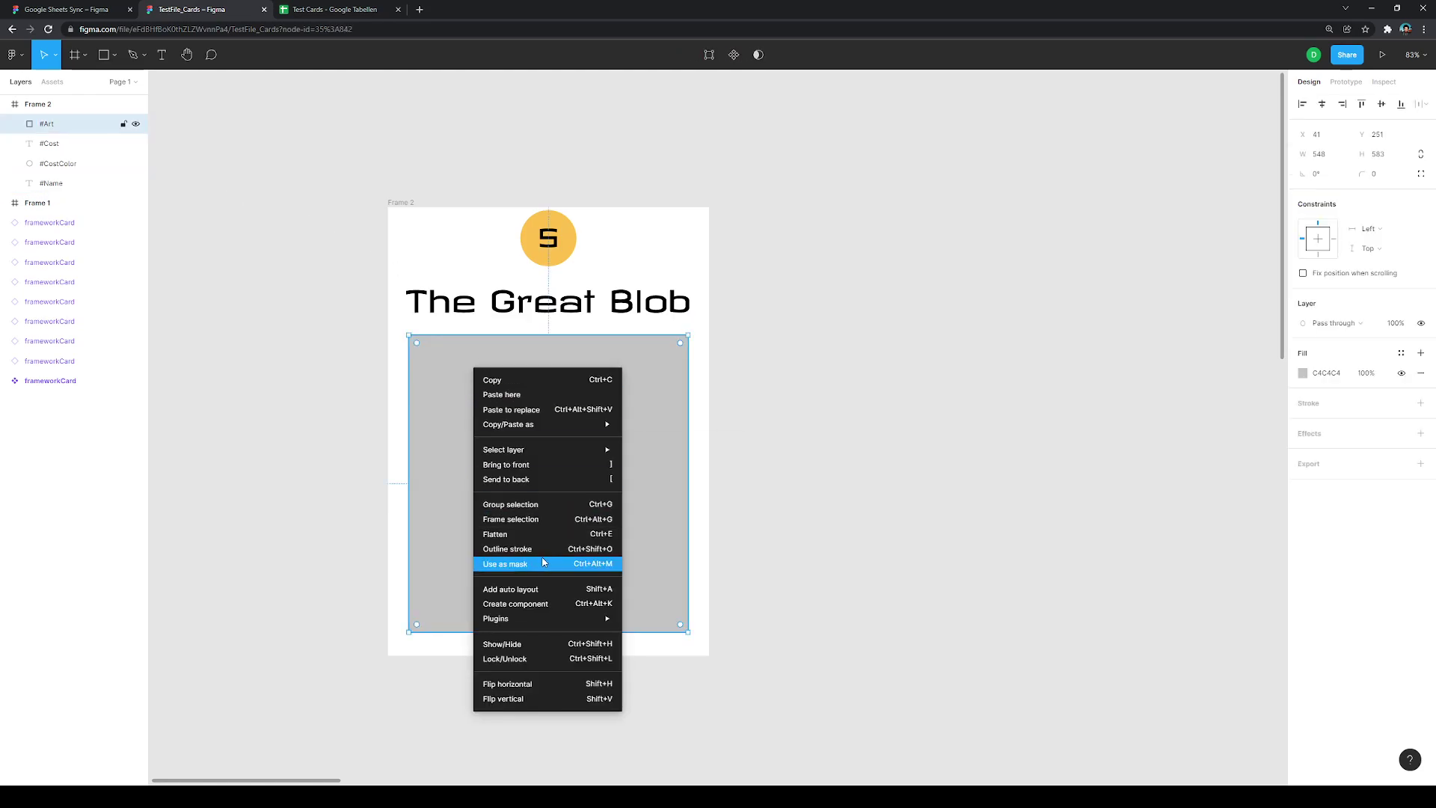
{"action": "mouse_move", "coordinate": [568, 619]}
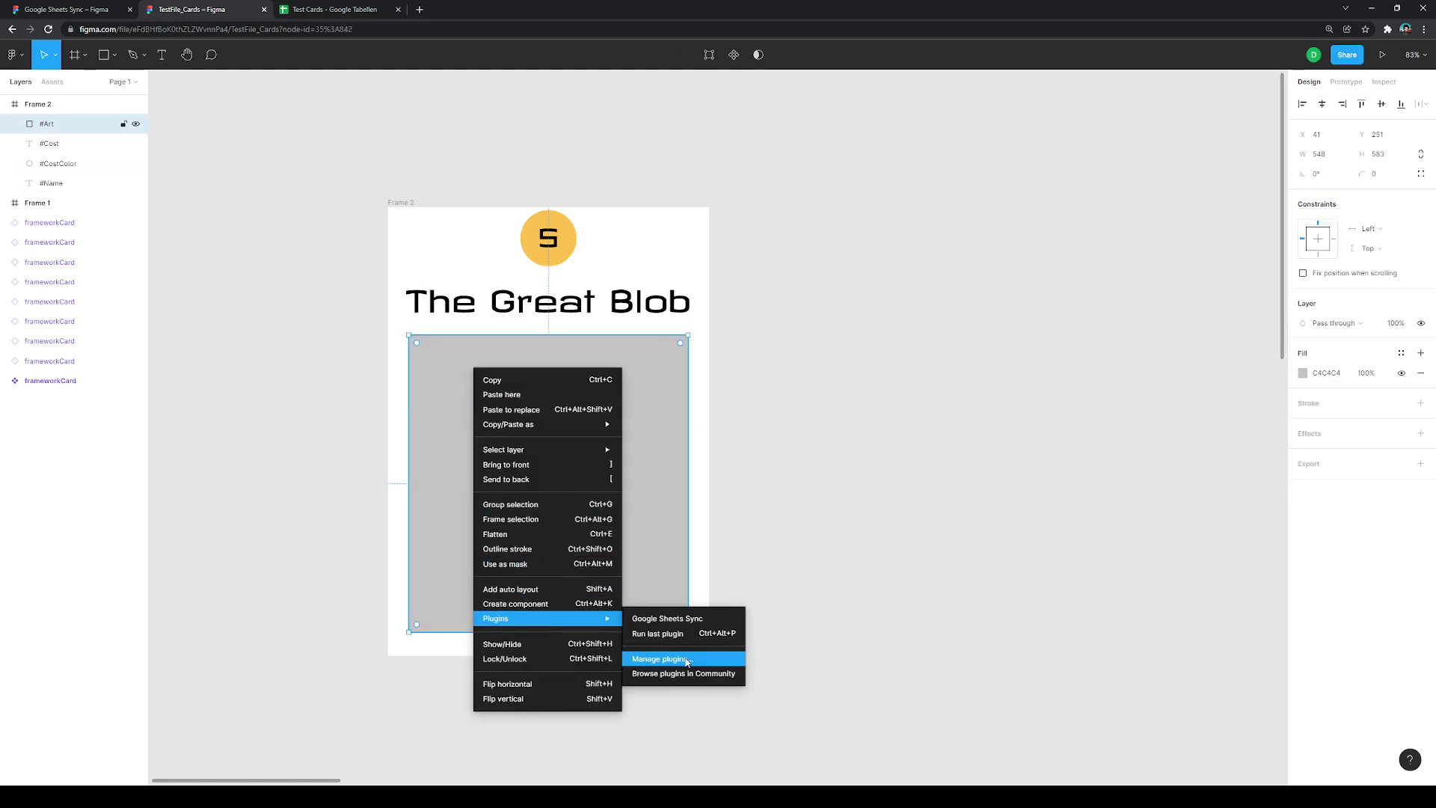
{"action": "left_click", "coordinate": [685, 634]}
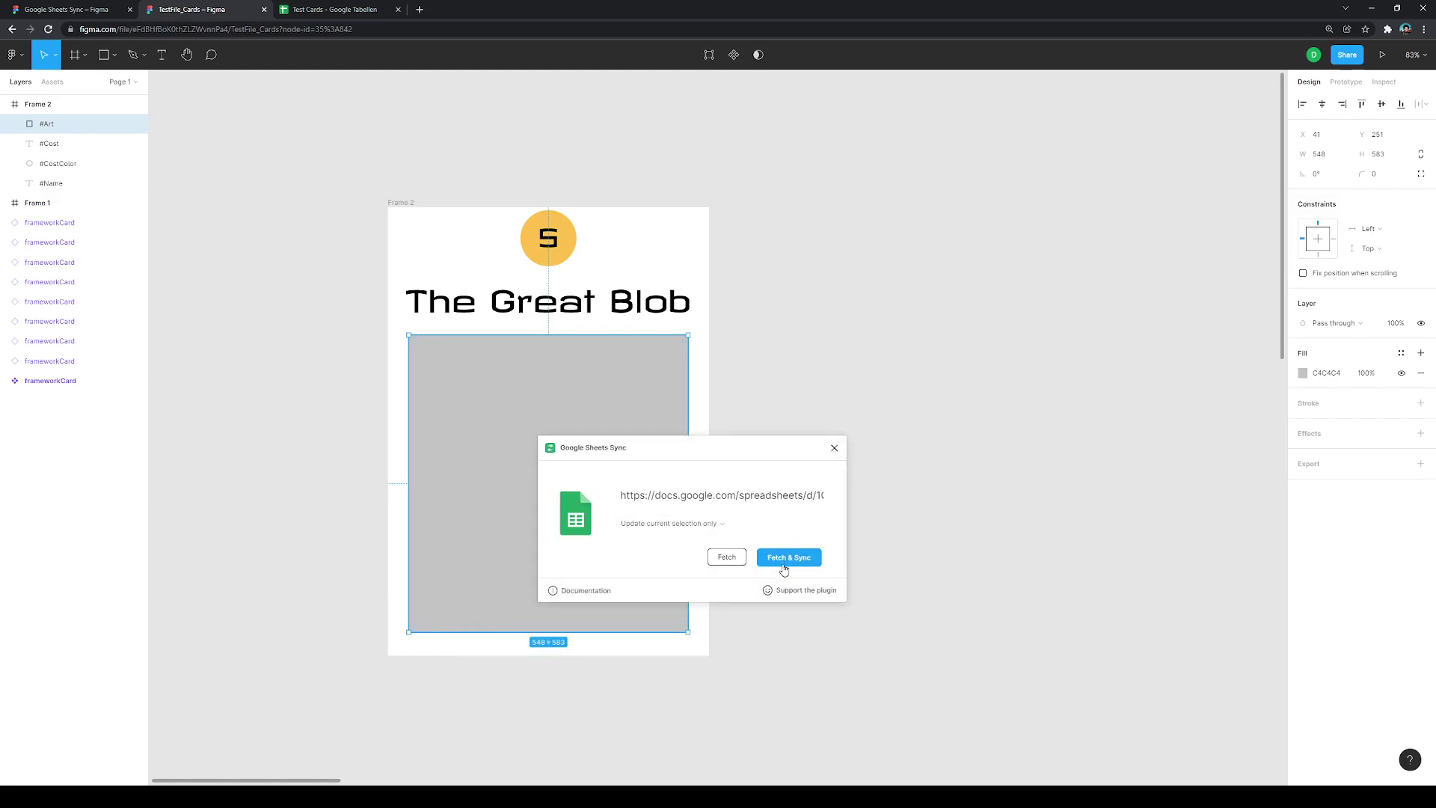
{"action": "left_click", "coordinate": [784, 570]}
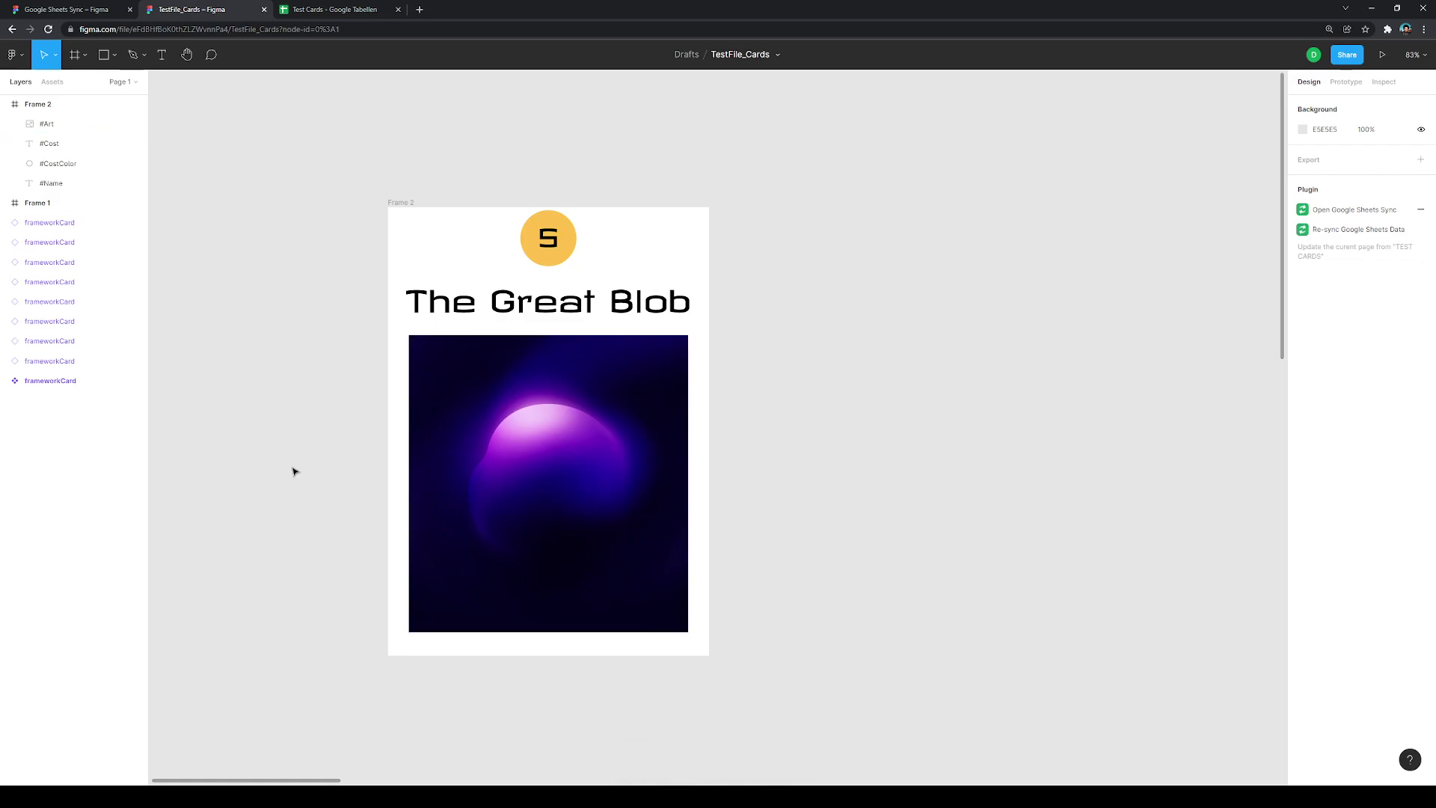
{"action": "left_click", "coordinate": [332, 9]}
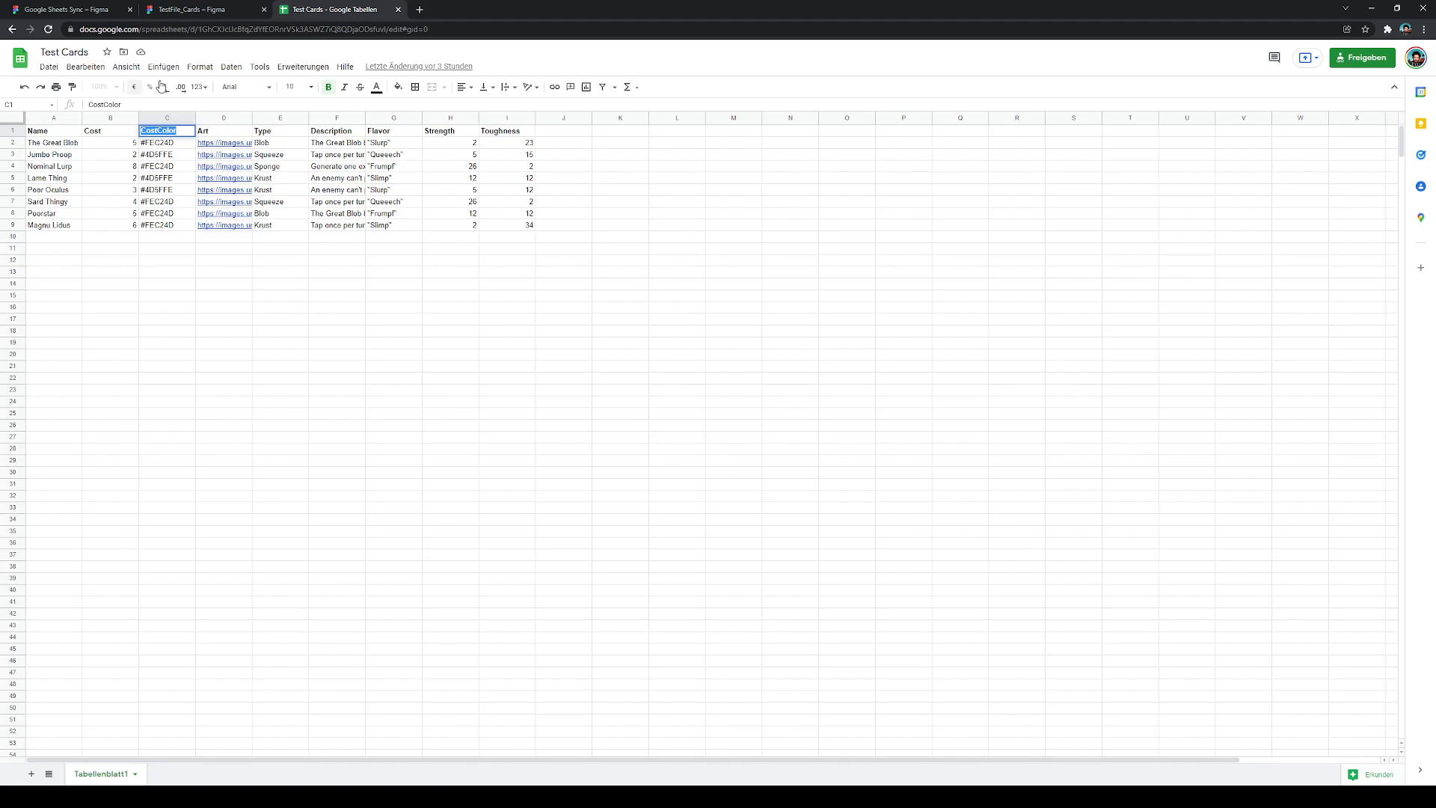
{"action": "left_click", "coordinate": [202, 11]}
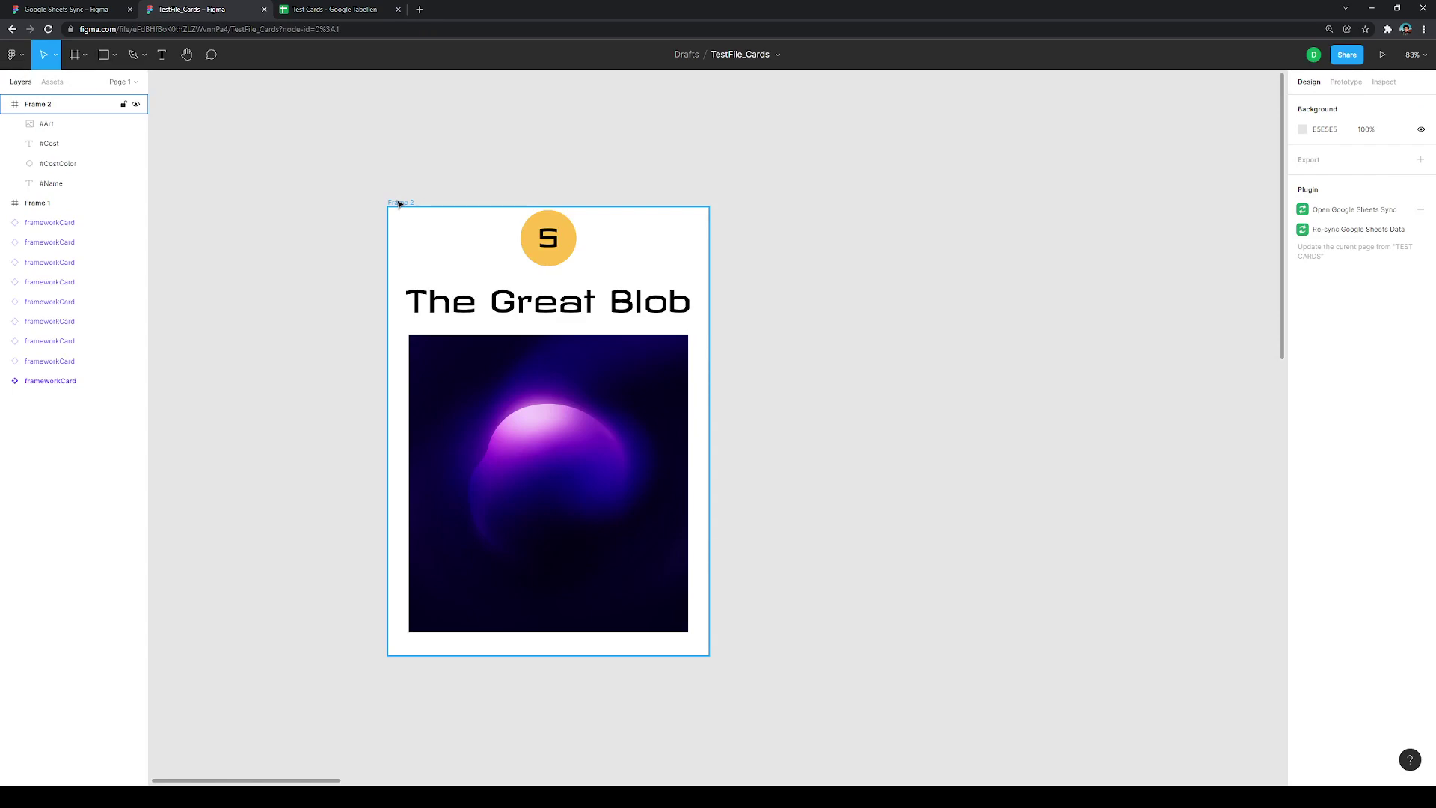
{"action": "left_click", "coordinate": [399, 203]}
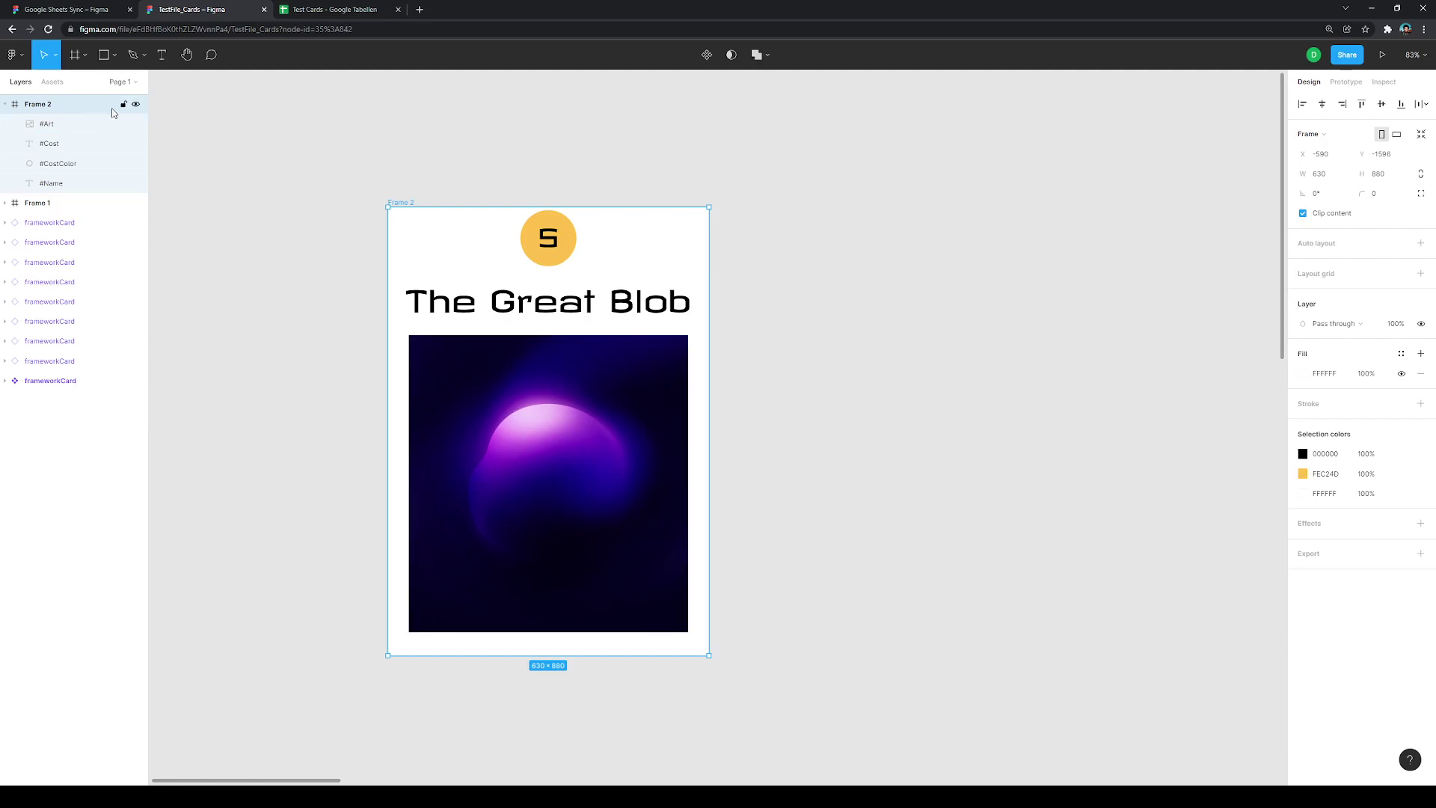
Step: Convert Frame 2 into a master component with Create component, then deselect it
{"action": "left_click", "coordinate": [707, 55]}
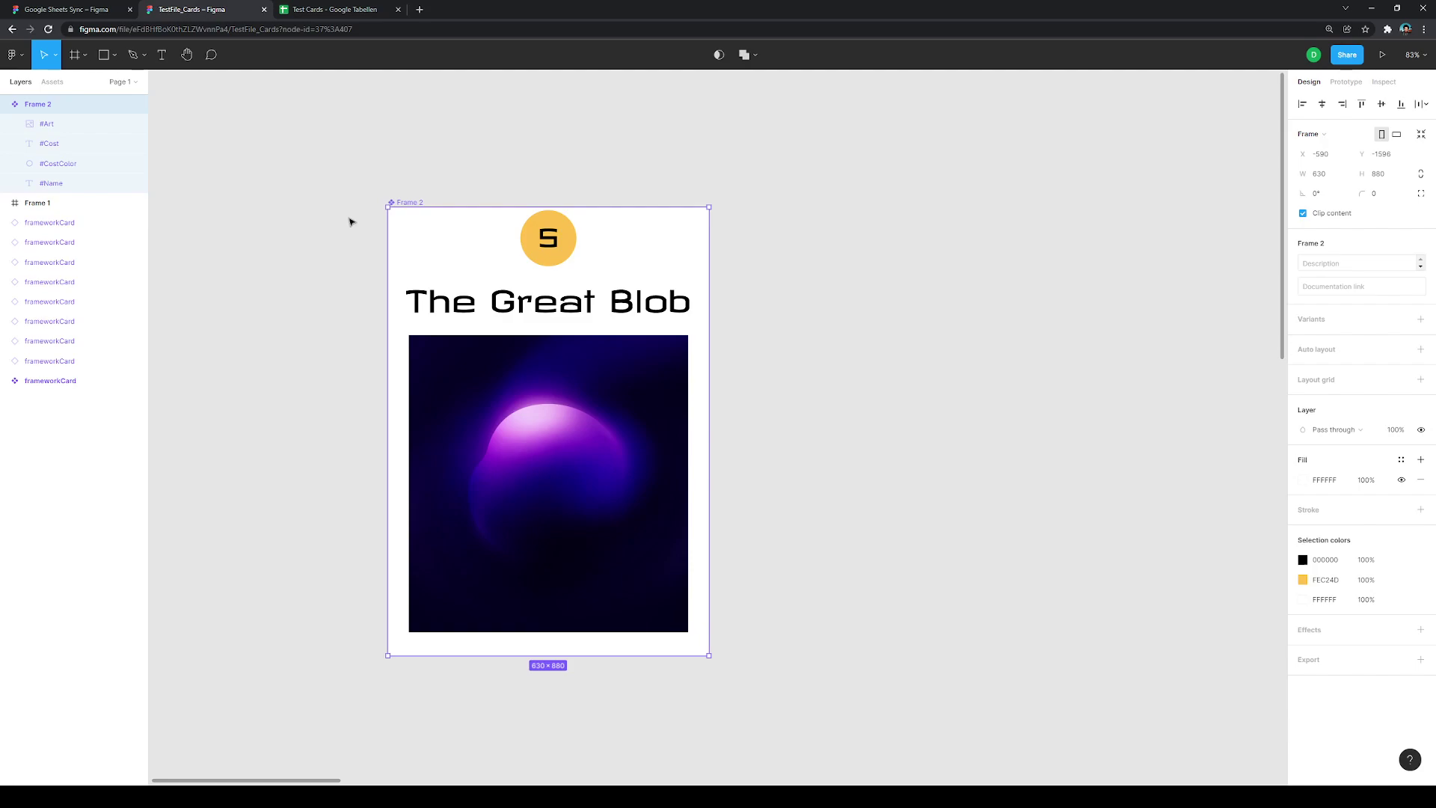
{"action": "left_click", "coordinate": [351, 221]}
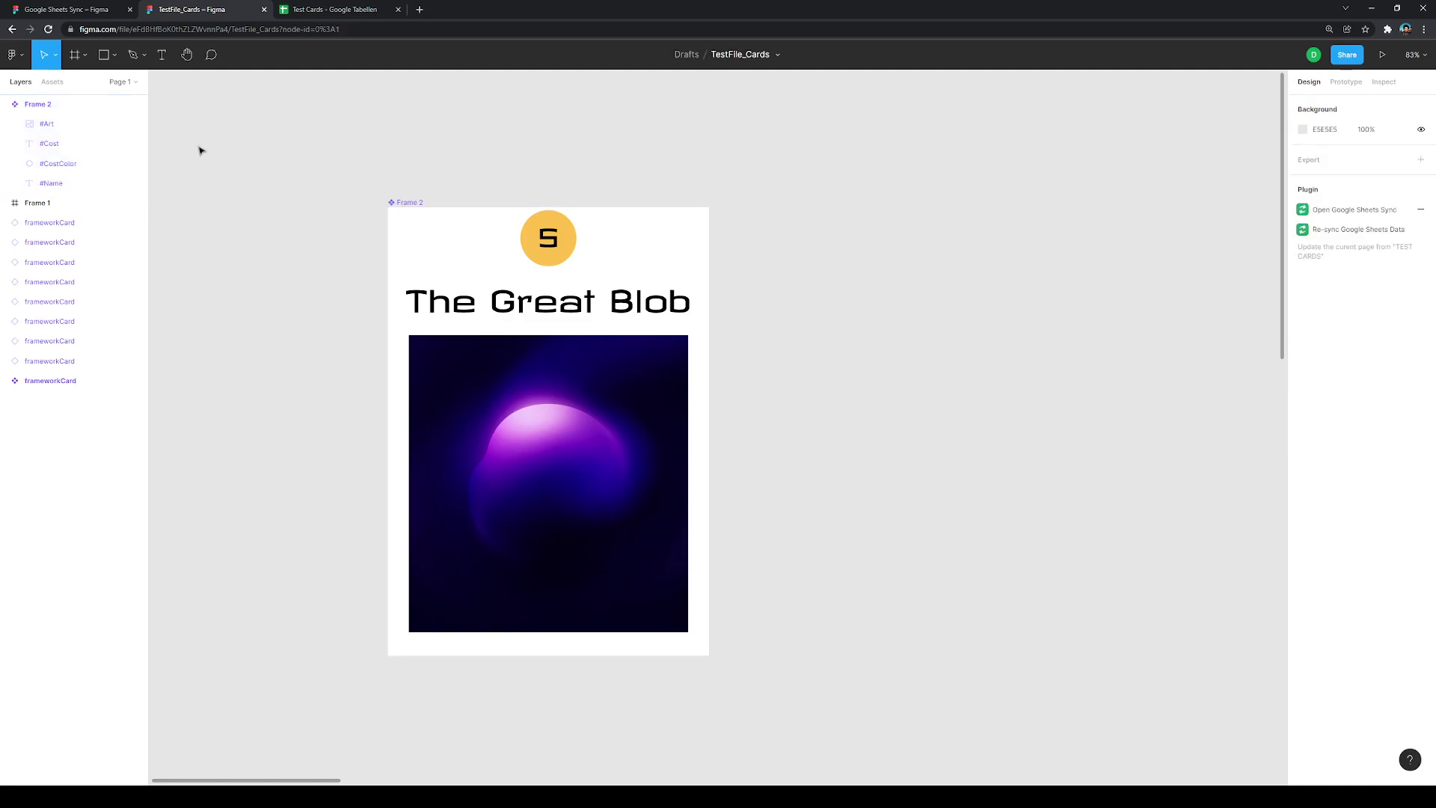
Step: Place a card instance from local components beside the master and duplicate it to the right
{"action": "left_click", "coordinate": [53, 82]}
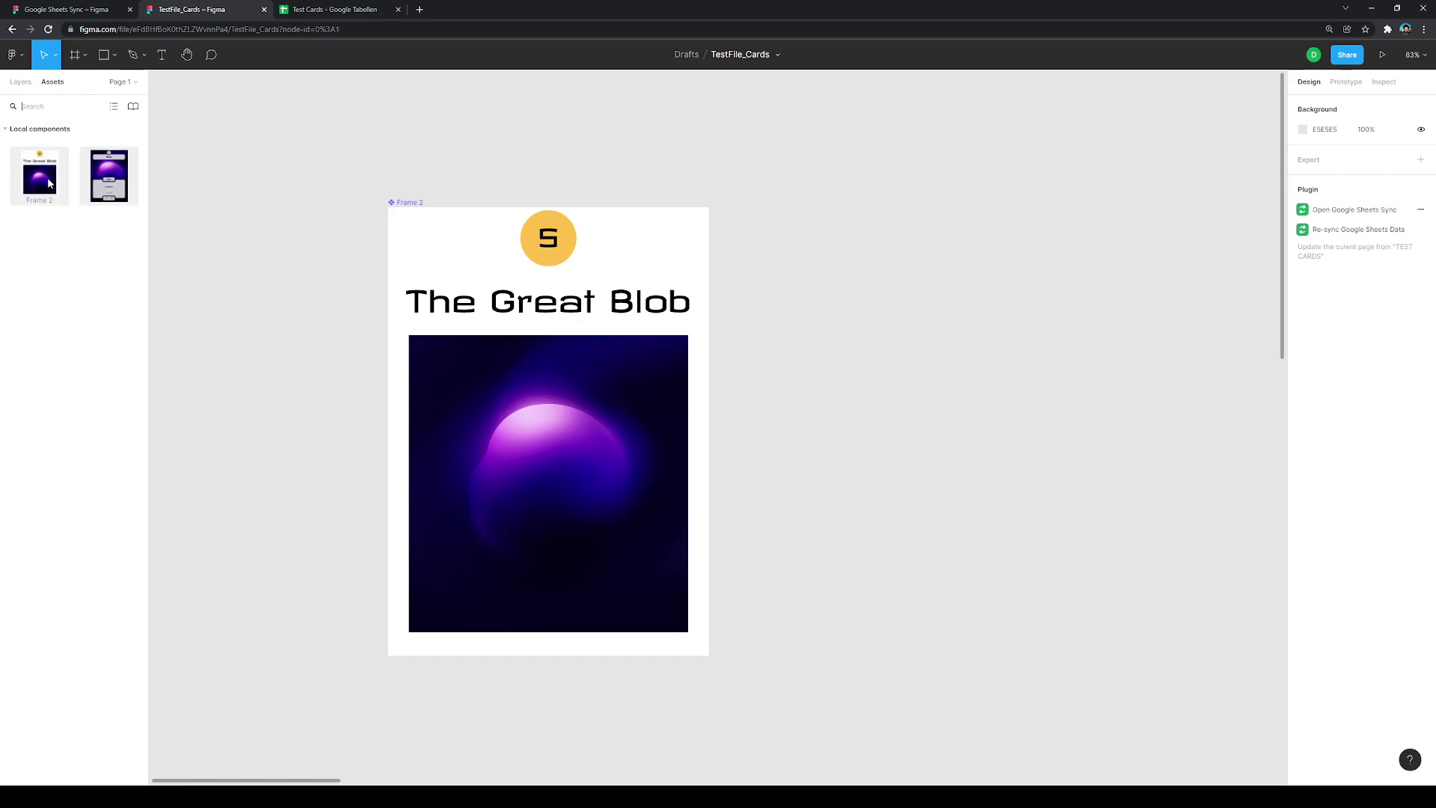
{"action": "left_click_drag", "start_coordinate": [47, 177], "coordinate": [895, 352]}
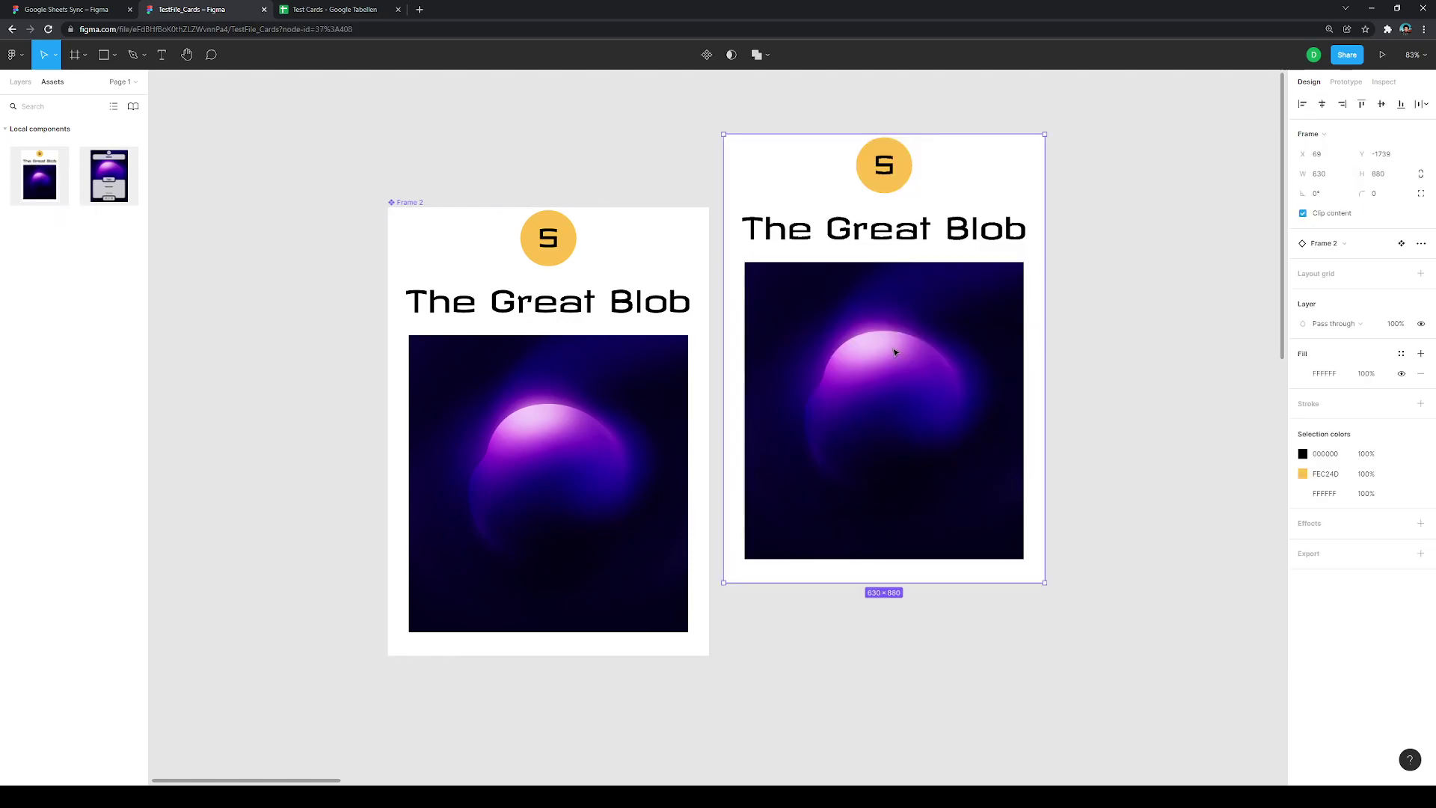
{"action": "scroll", "coordinate": [940, 423], "scroll_direction": "down", "scroll_amount": 3}
{"action": "left_click_drag", "start_coordinate": [939, 423], "coordinate": [980, 467]}
{"action": "left_click_drag", "start_coordinate": [1128, 491], "coordinate": [810, 474]}
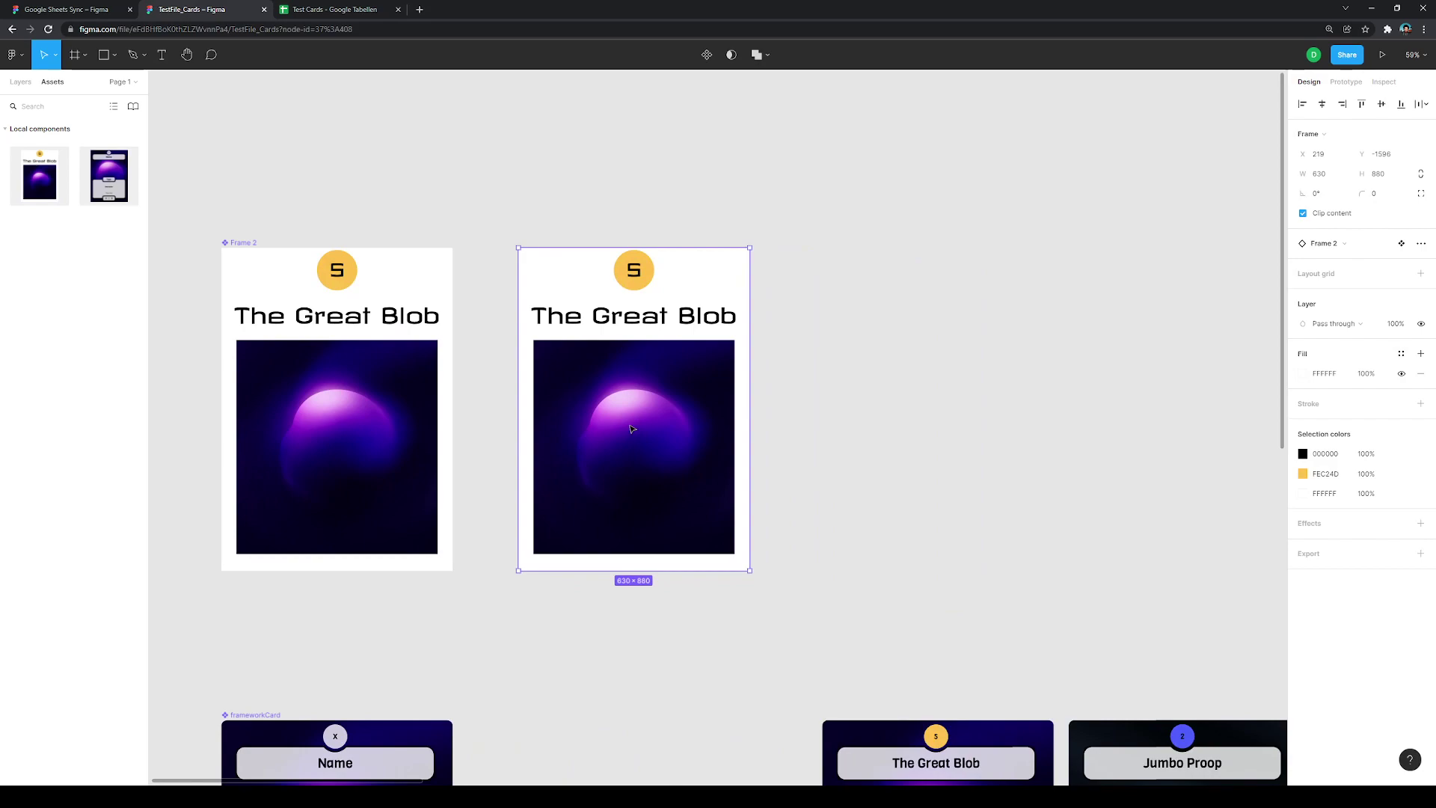
{"action": "key", "text": "ctrl+d"}
{"action": "left_click_drag", "start_coordinate": [690, 436], "coordinate": [944, 438]}
Step: Duplicate the card copies in groups of two and then four, extending the row
{"action": "left_click_drag", "start_coordinate": [1169, 653], "coordinate": [506, 225]}
{"action": "scroll", "coordinate": [688, 299], "scroll_direction": "down", "scroll_amount": 5}
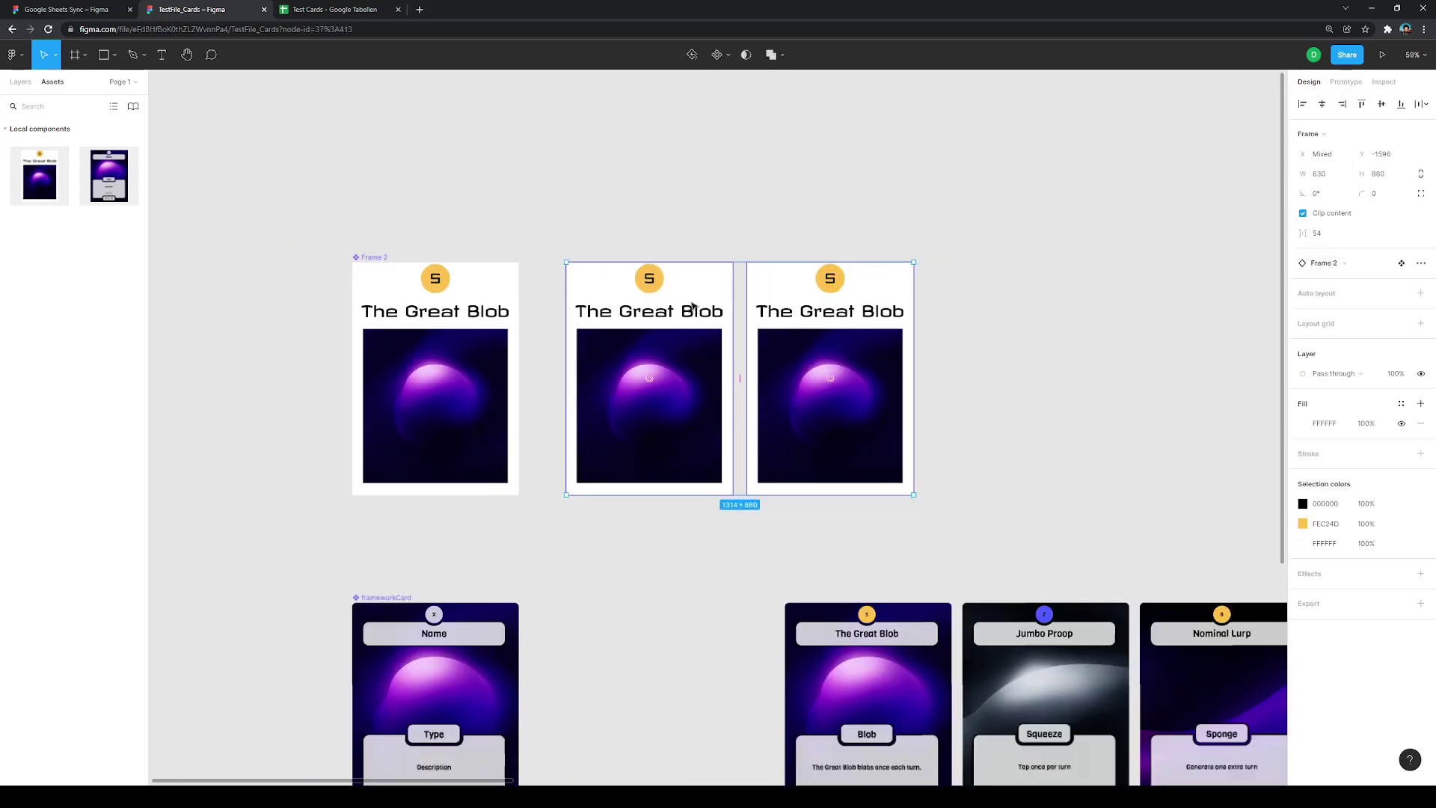
{"action": "key", "text": "ctrl+d"}
{"action": "left_click_drag", "start_coordinate": [810, 372], "coordinate": [1052, 372]}
{"action": "left_click_drag", "start_coordinate": [1169, 442], "coordinate": [628, 202]}
{"action": "key", "text": "ctrl+d"}
{"action": "left_click_drag", "start_coordinate": [996, 386], "coordinate": [1229, 383]}
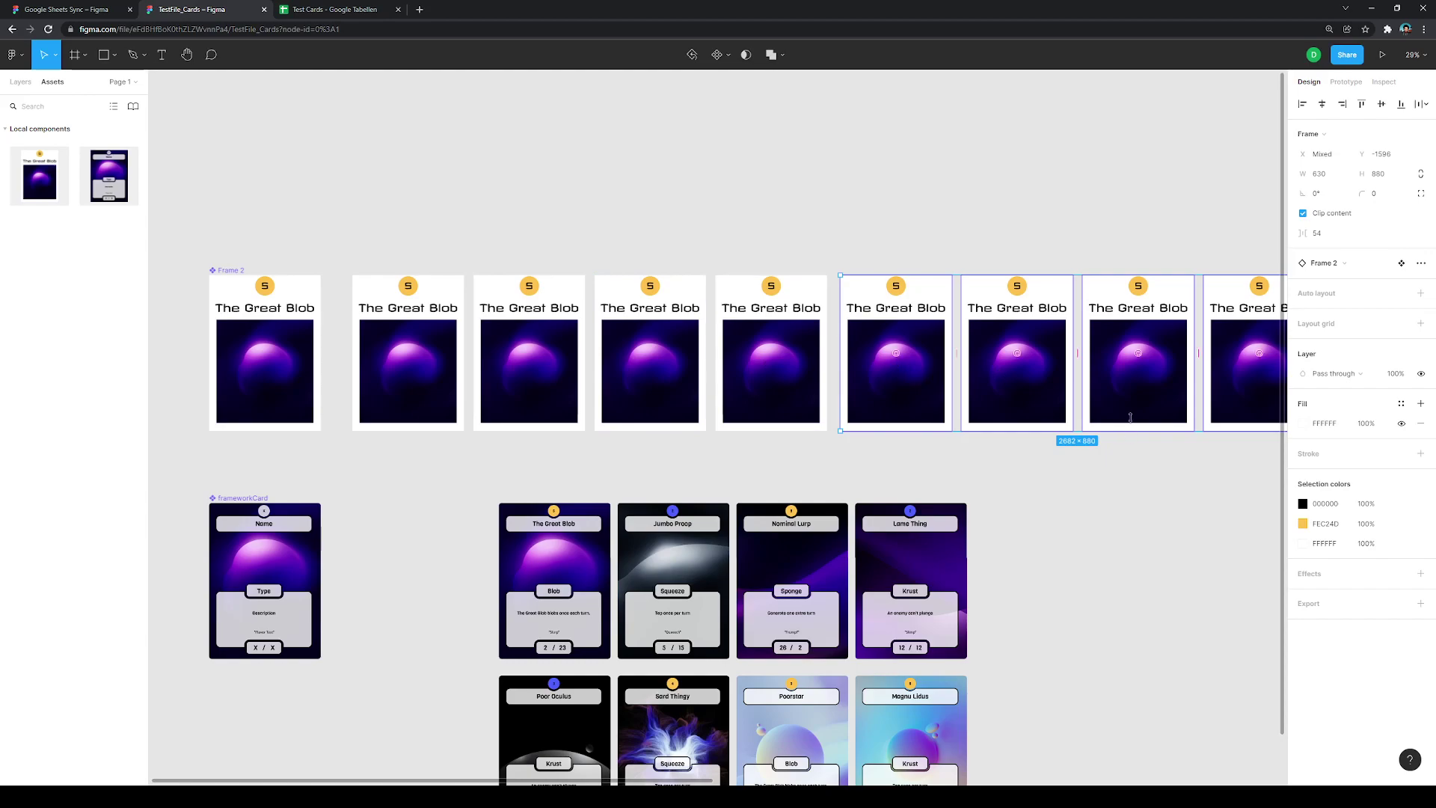
Step: Add one more copy to complete the row, then select all nine card copies
{"action": "scroll", "coordinate": [1148, 487], "scroll_direction": "right", "scroll_amount": 5}
{"action": "left_click_drag", "start_coordinate": [1192, 531], "coordinate": [997, 278]}
{"action": "key", "text": "ctrl+d"}
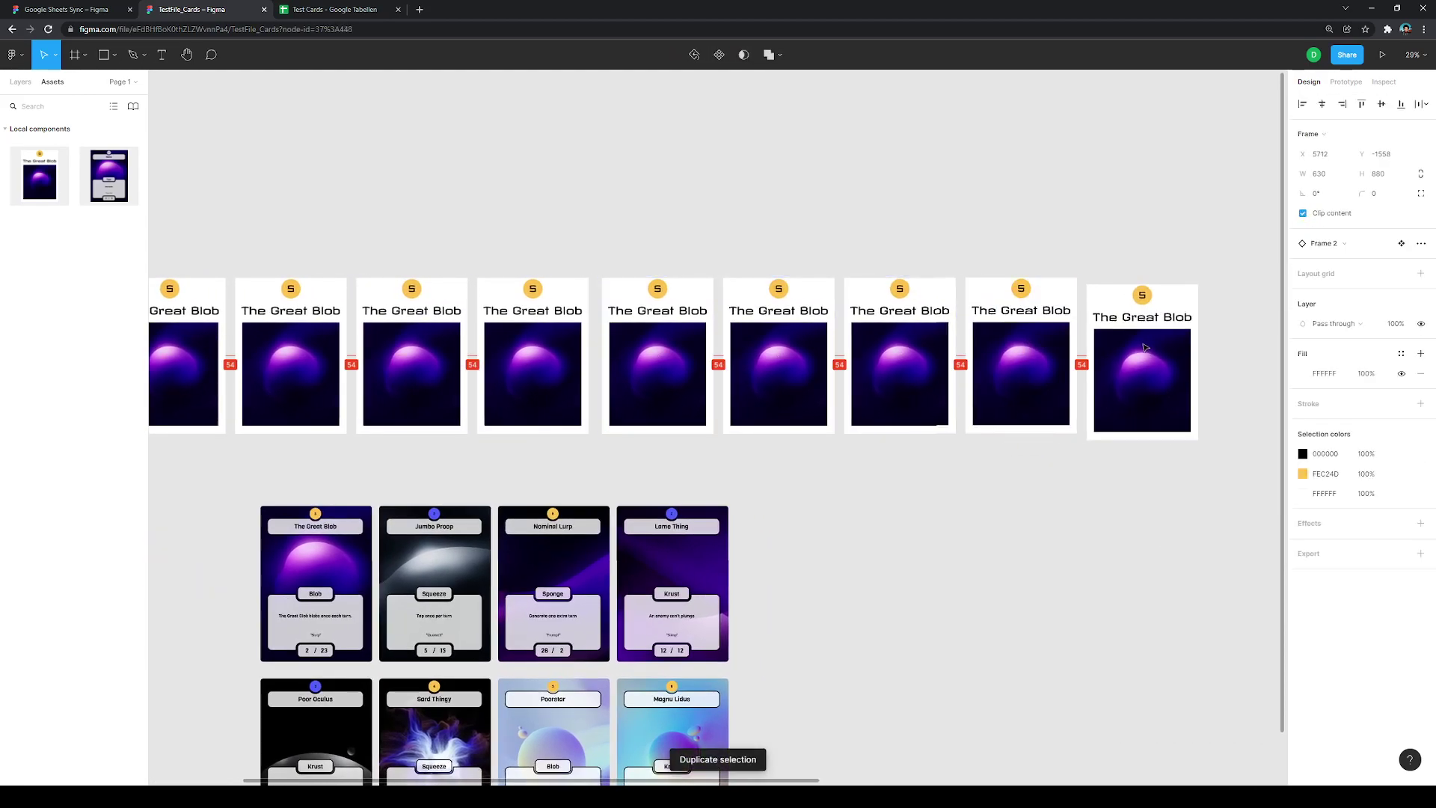
{"action": "key", "text": "Escape"}
{"action": "scroll", "coordinate": [582, 464], "scroll_direction": "down", "scroll_amount": 2}
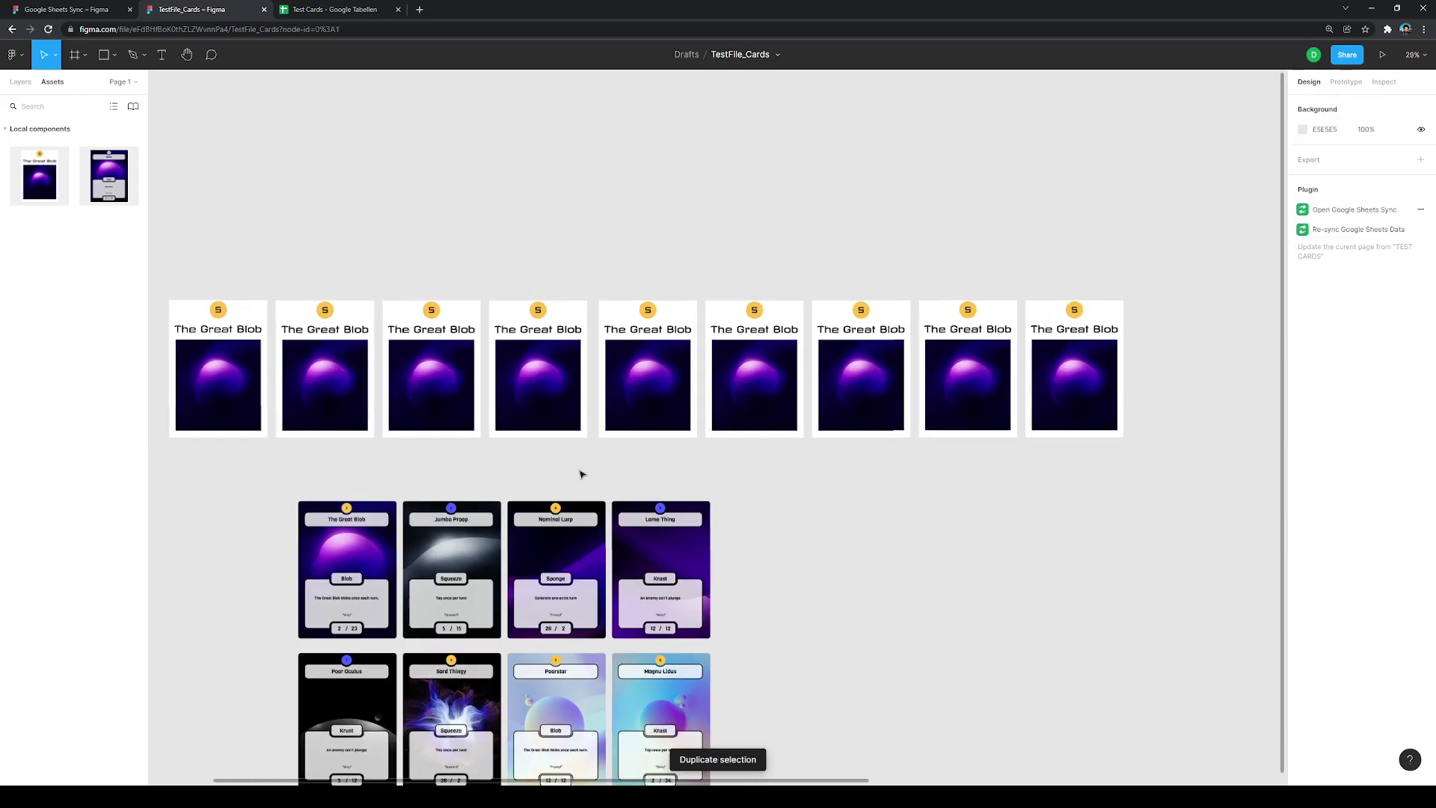
{"action": "scroll", "coordinate": [625, 458], "scroll_direction": "left", "scroll_amount": 3}
{"action": "left_click_drag", "start_coordinate": [670, 442], "coordinate": [618, 430]}
{"action": "scroll", "coordinate": [618, 431], "scroll_direction": "down", "scroll_amount": 1}
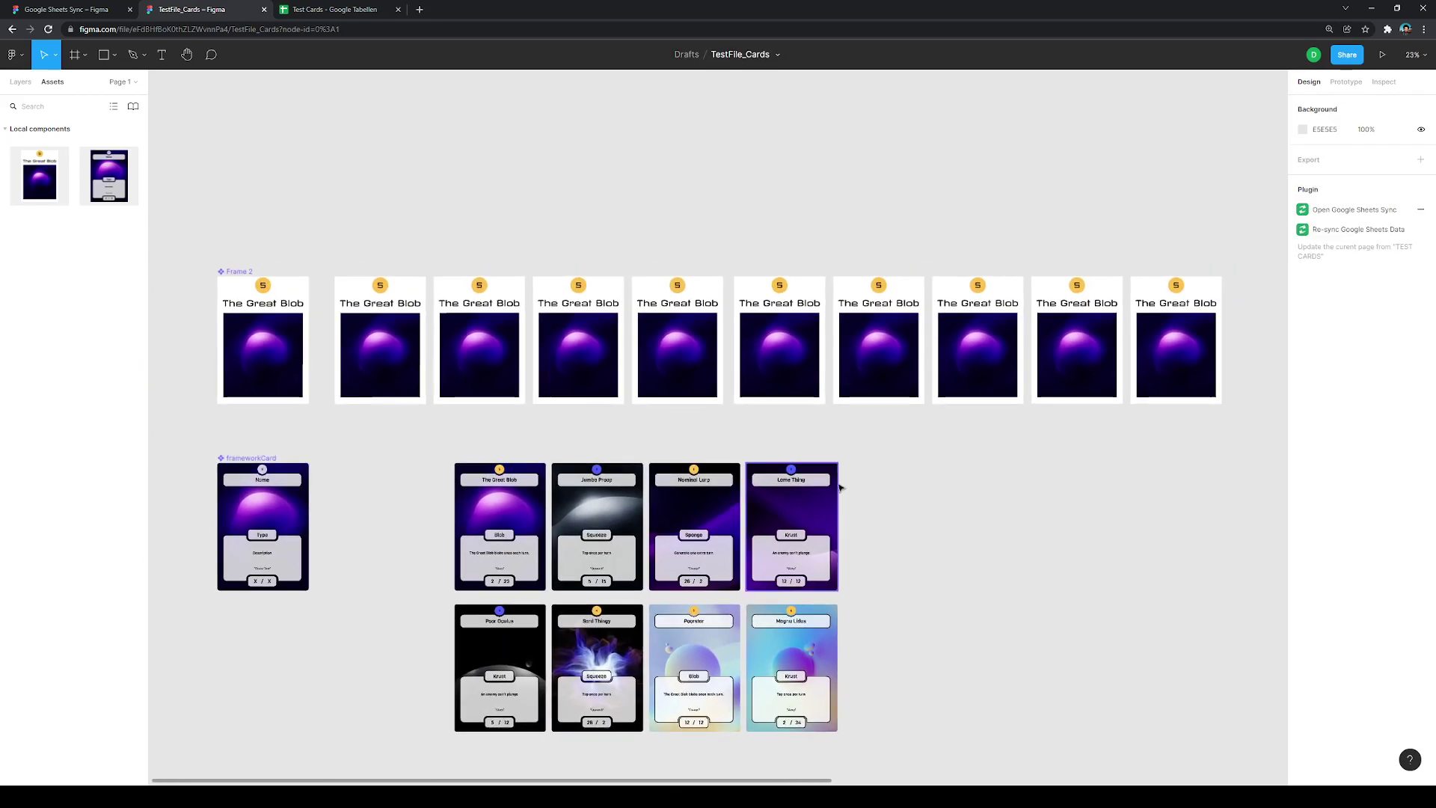
{"action": "left_click_drag", "start_coordinate": [1228, 429], "coordinate": [334, 215]}
Step: Run Google Sheets Sync Fetch & Sync on the nine copies, filling Poor Oculus, Nominal Lurp, Poorstar, Jumbo Proop, and more
{"action": "right_click", "coordinate": [408, 345]}
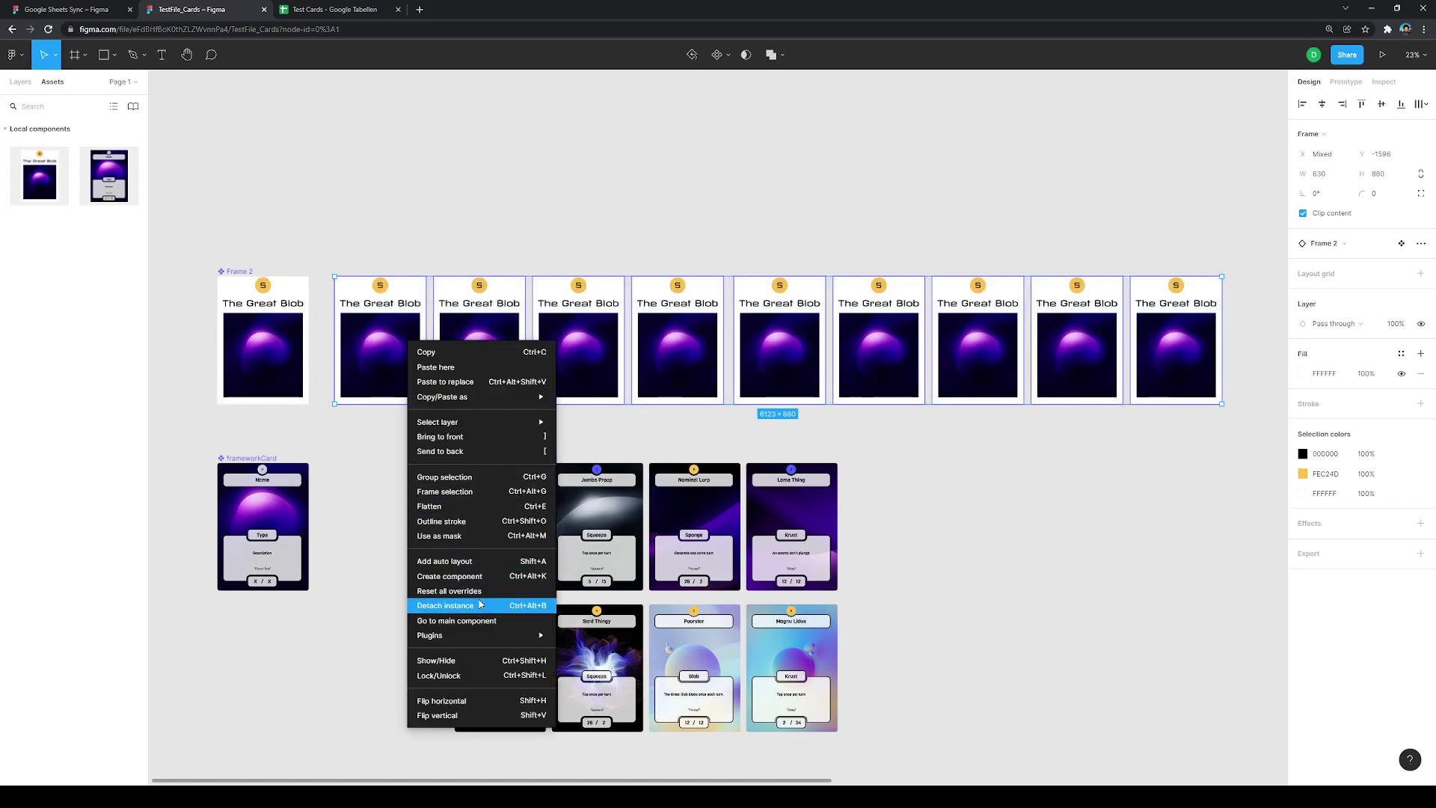
{"action": "mouse_move", "coordinate": [468, 640]}
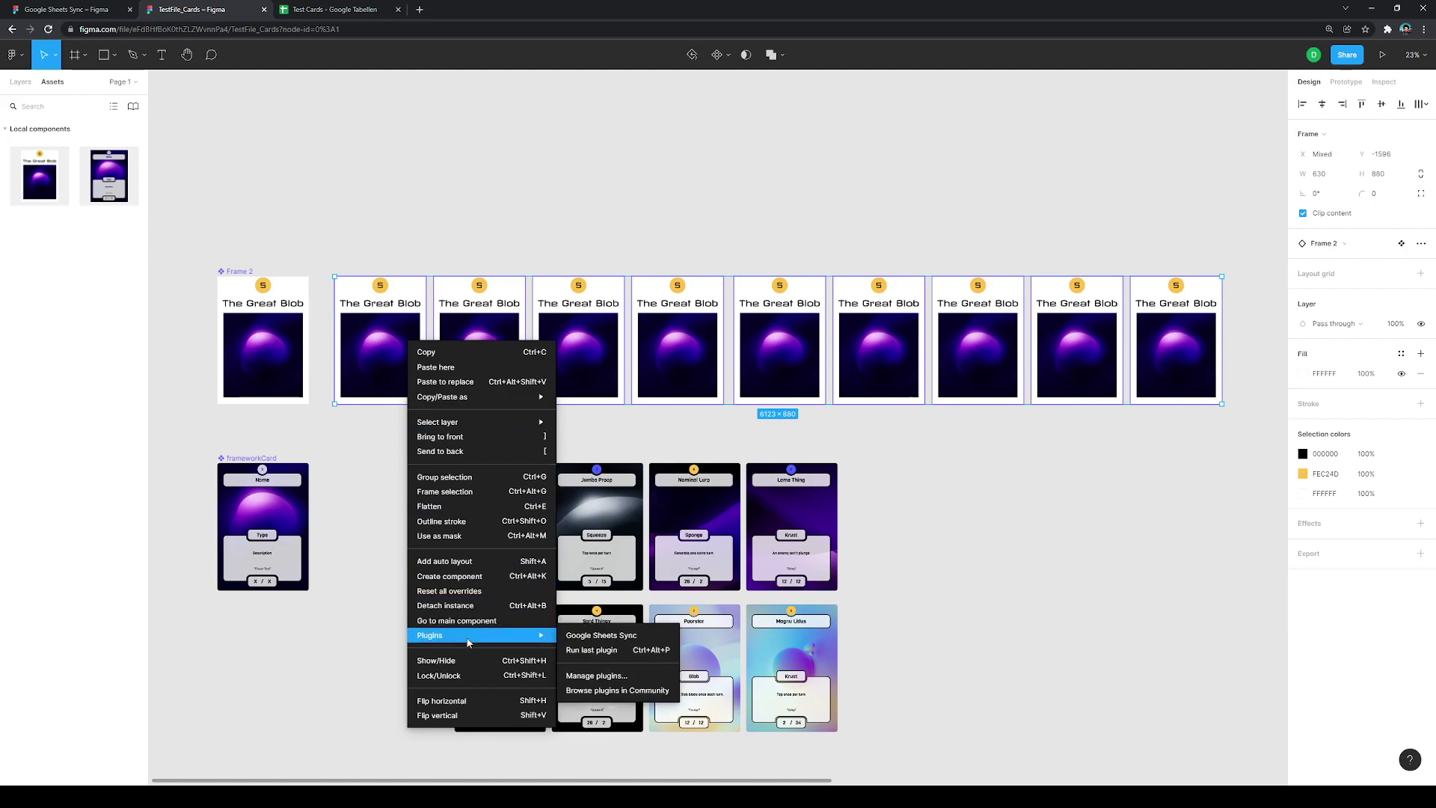
{"action": "left_click", "coordinate": [595, 651]}
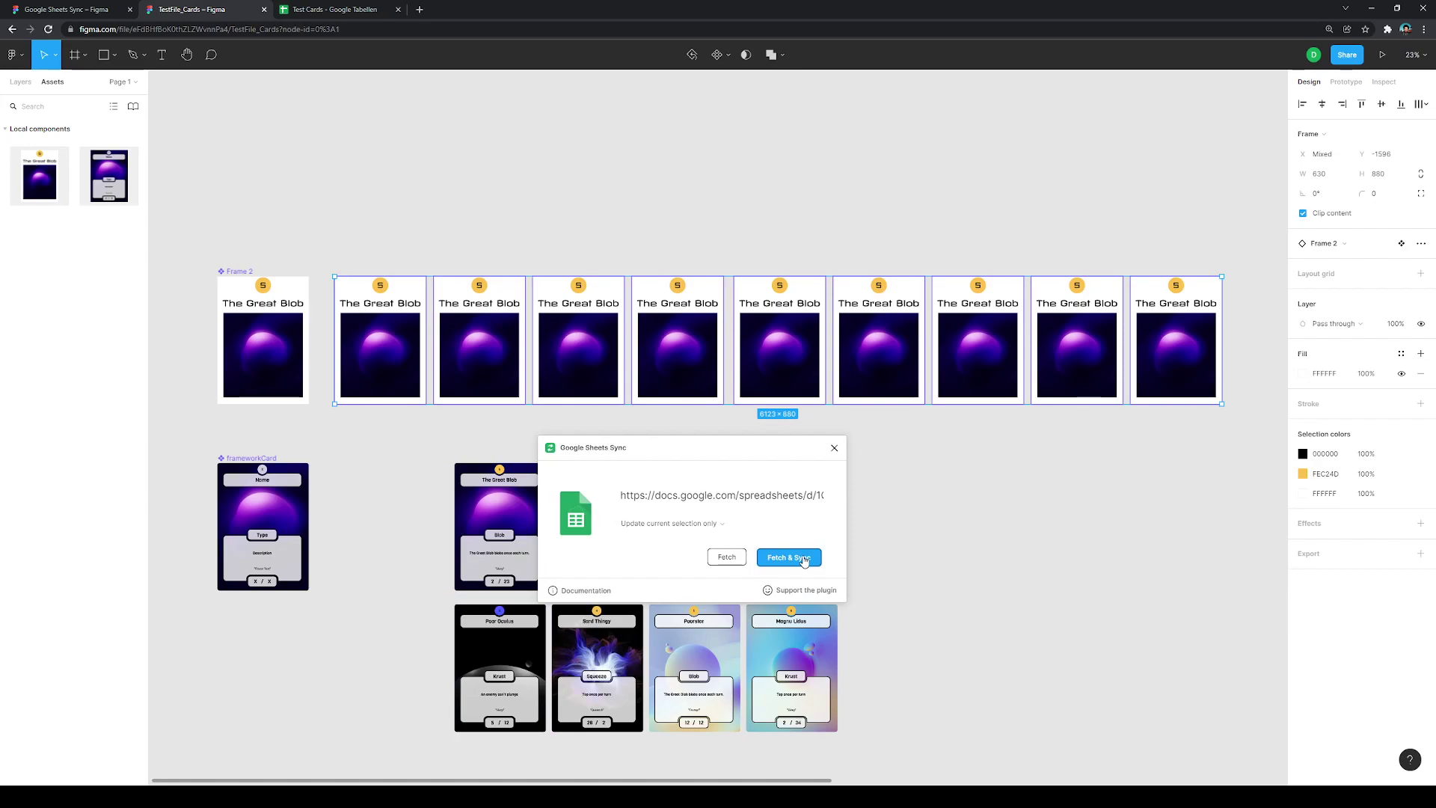
{"action": "left_click", "coordinate": [804, 561]}
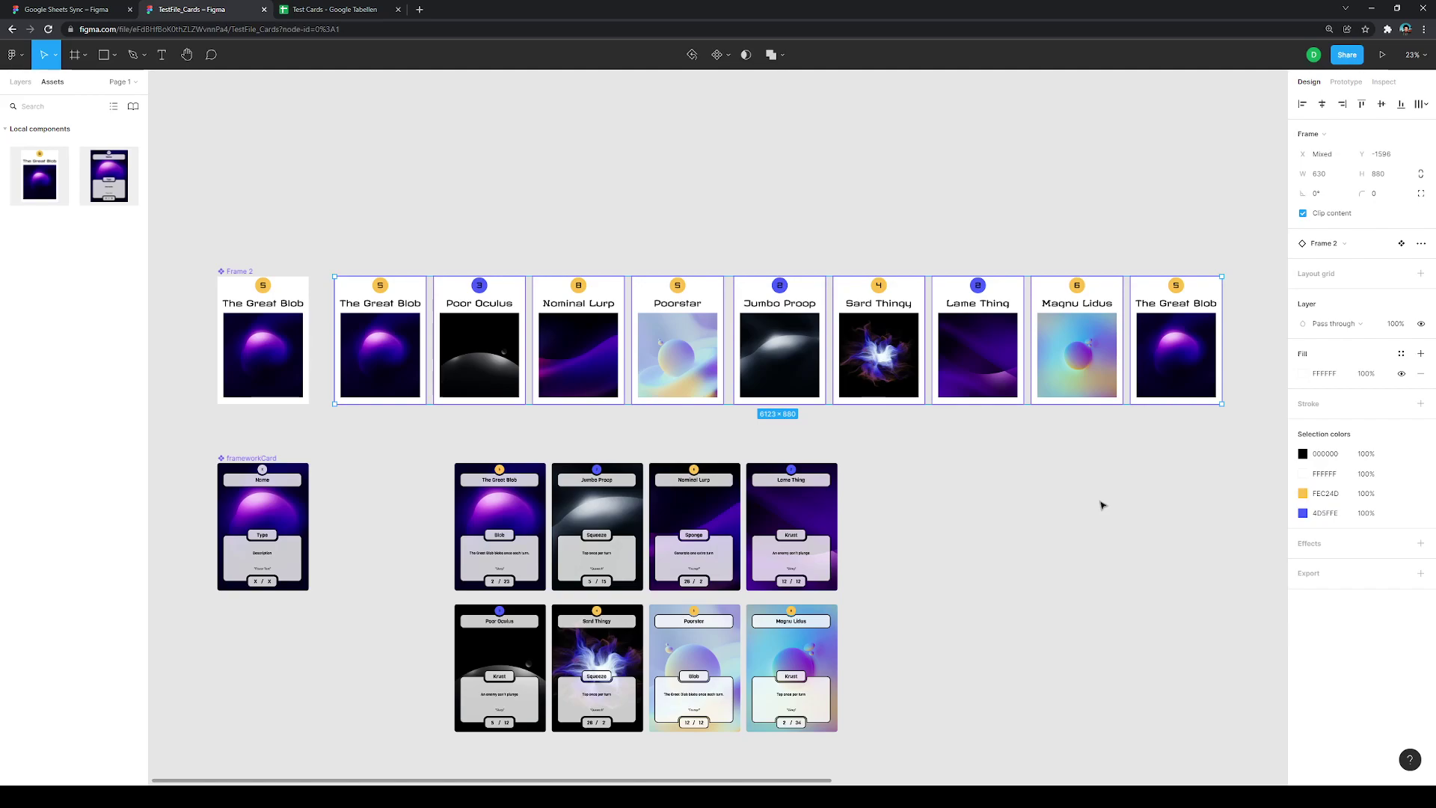
{"action": "left_click", "coordinate": [311, 189]}
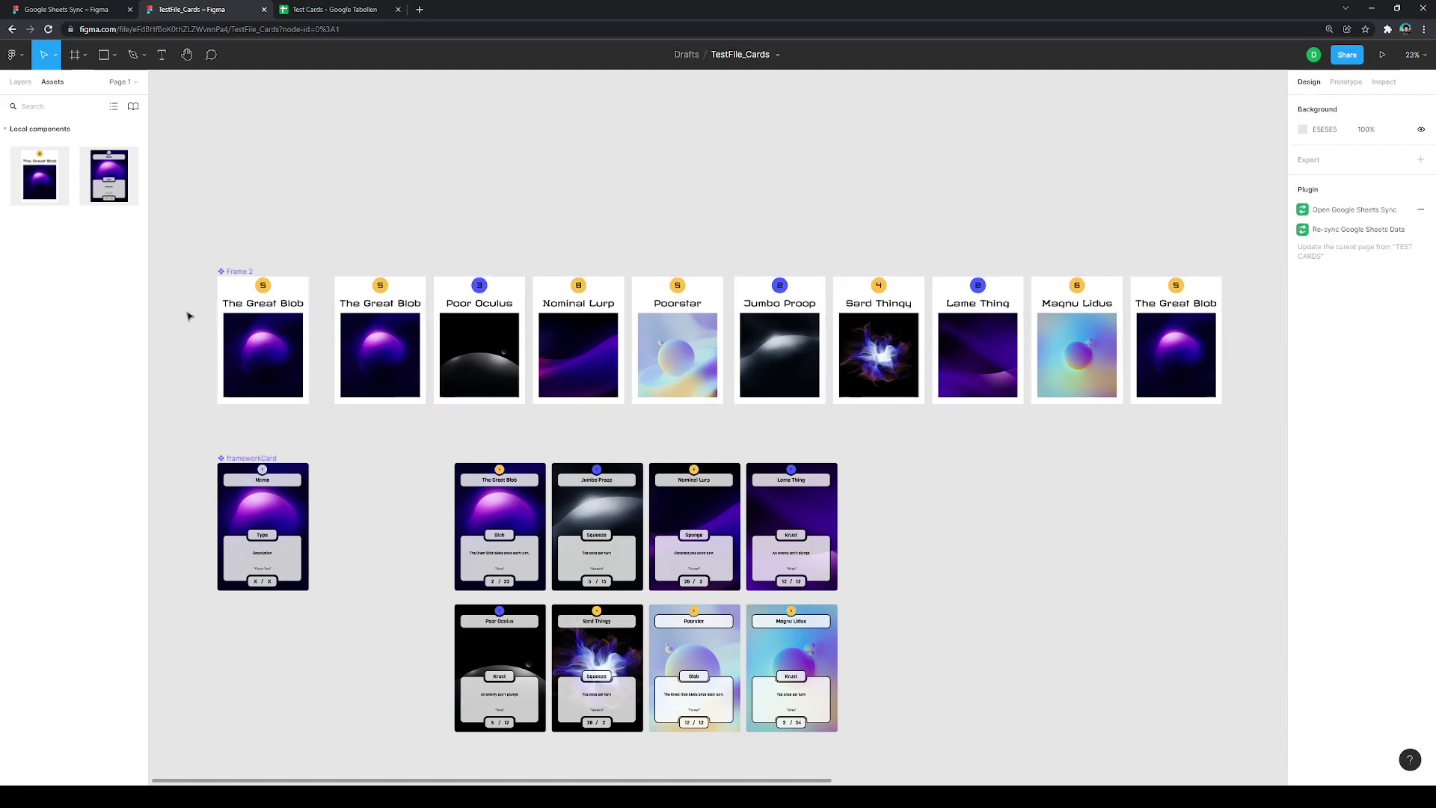
Step: Enlarge the master card's art to 654×880 and move #Art to the bottom of the layers
{"action": "scroll", "coordinate": [184, 314], "scroll_direction": "up", "scroll_amount": 5}
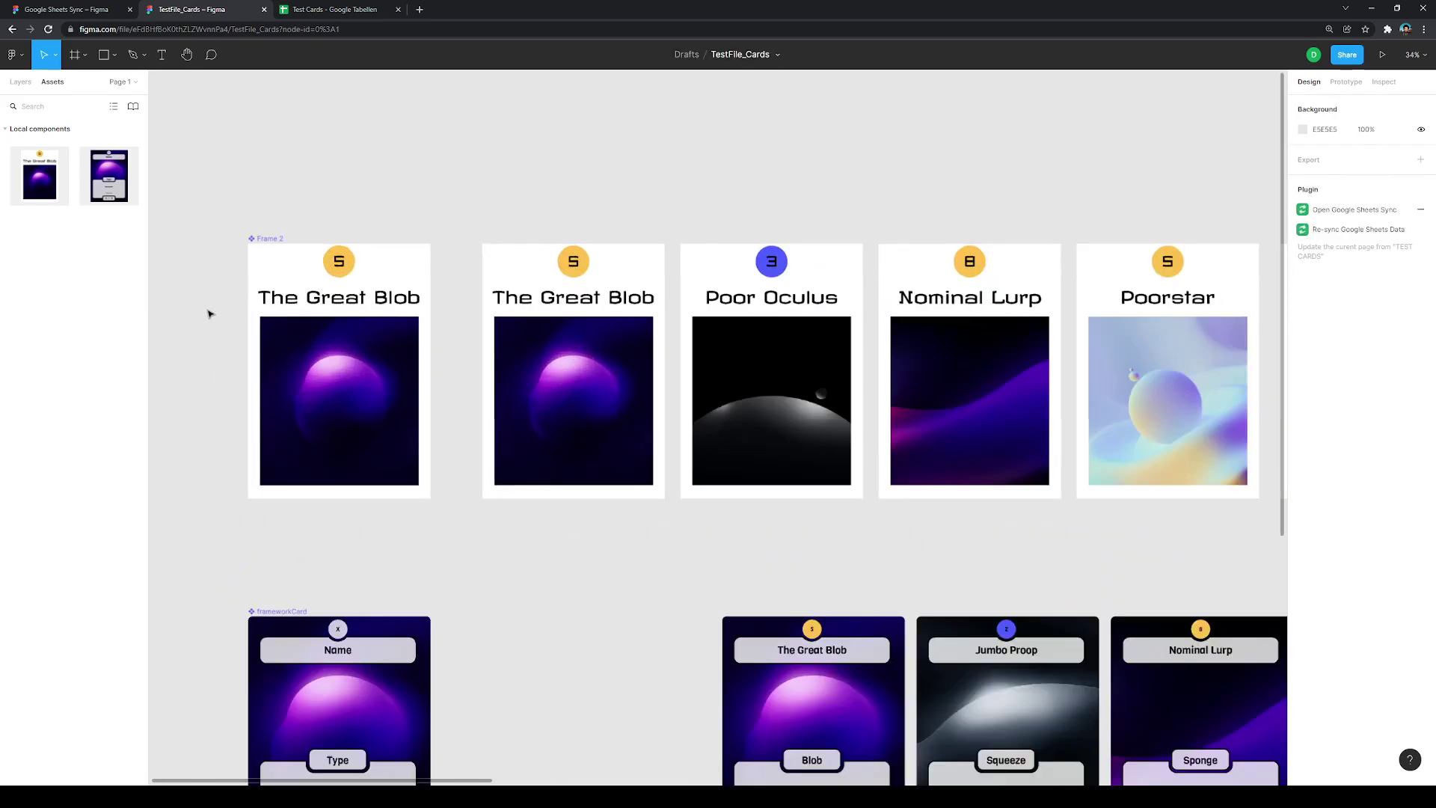
{"action": "left_click", "coordinate": [378, 282]}
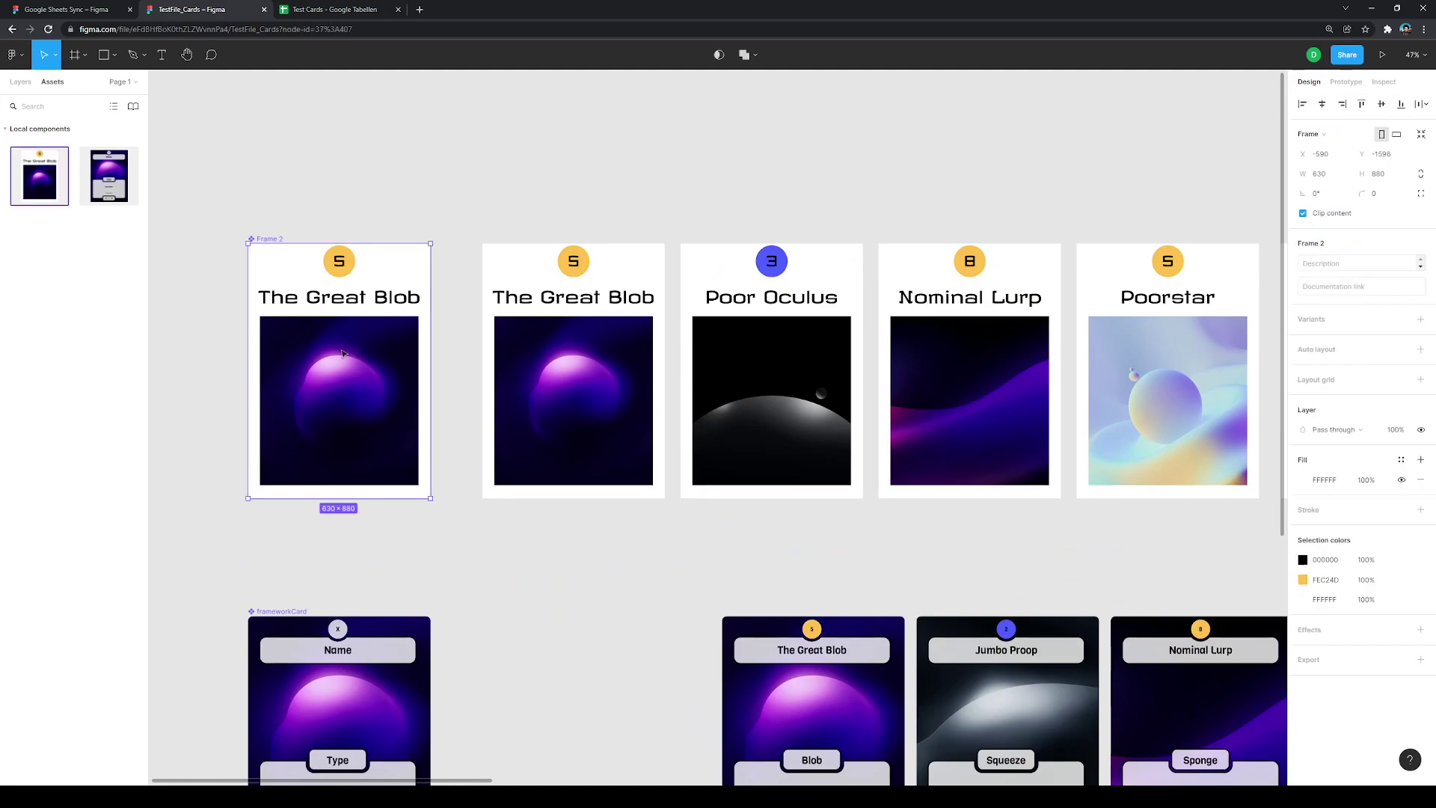
{"action": "double_click", "coordinate": [317, 380]}
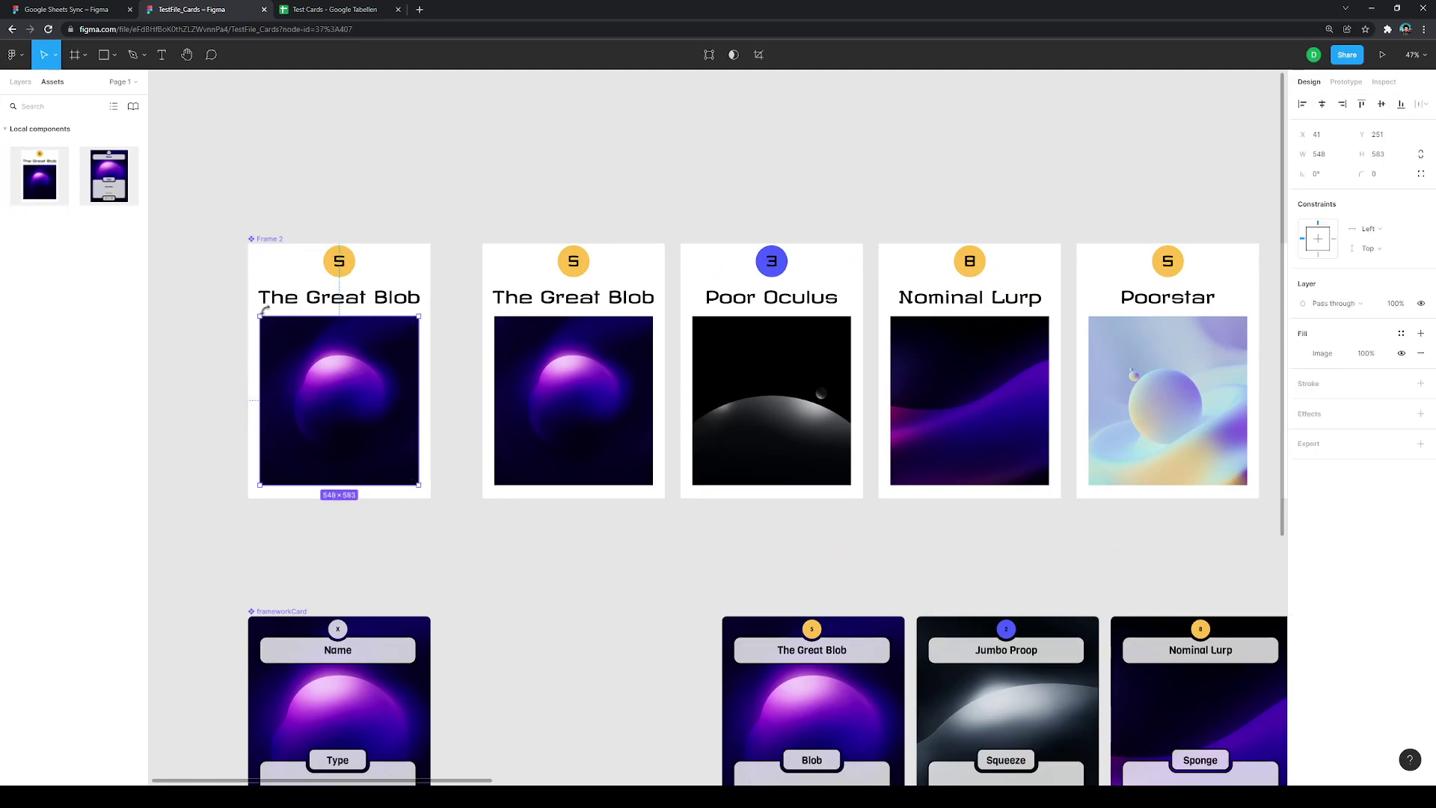
{"action": "left_click_drag", "start_coordinate": [257, 314], "coordinate": [241, 243]}
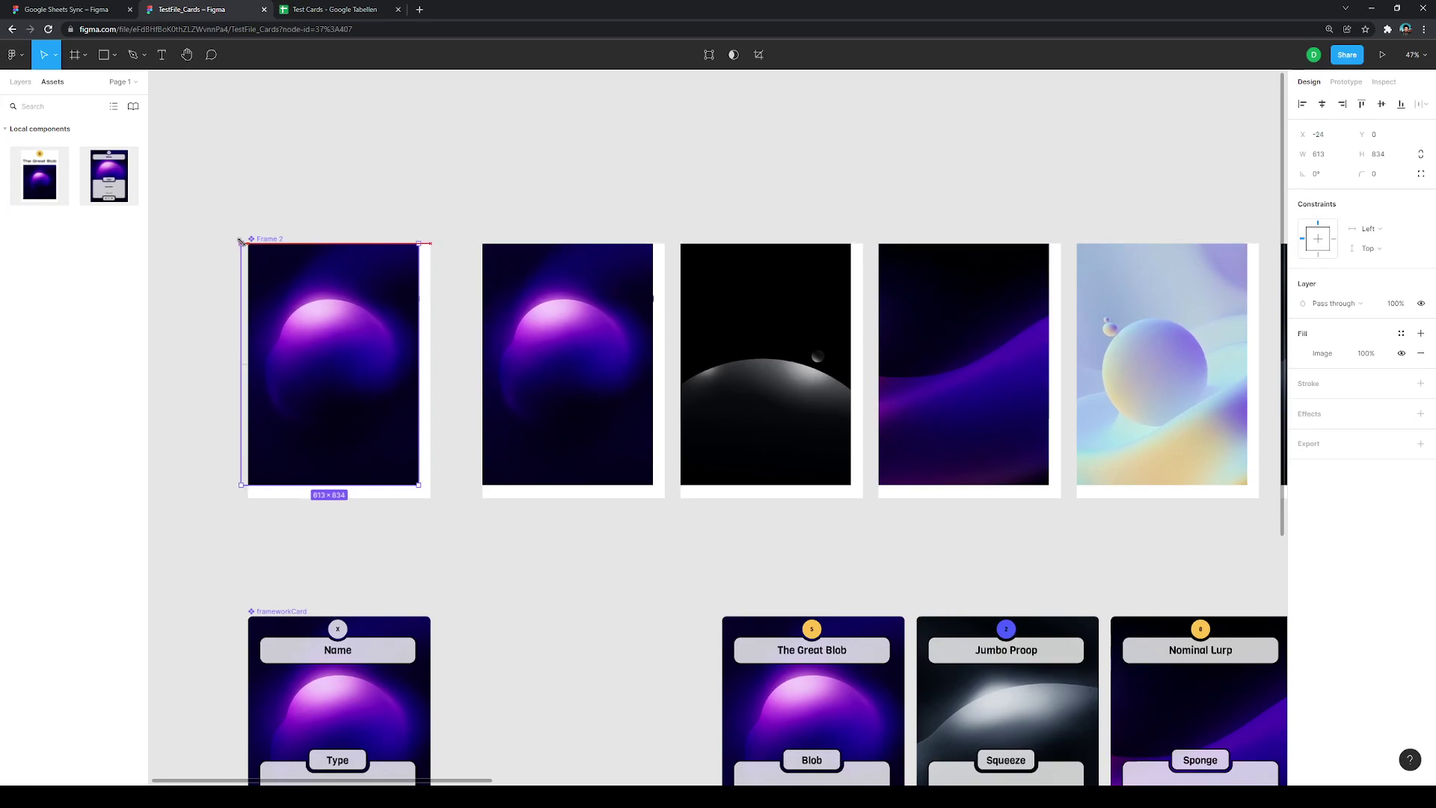
{"action": "left_click_drag", "start_coordinate": [419, 484], "coordinate": [430, 497]}
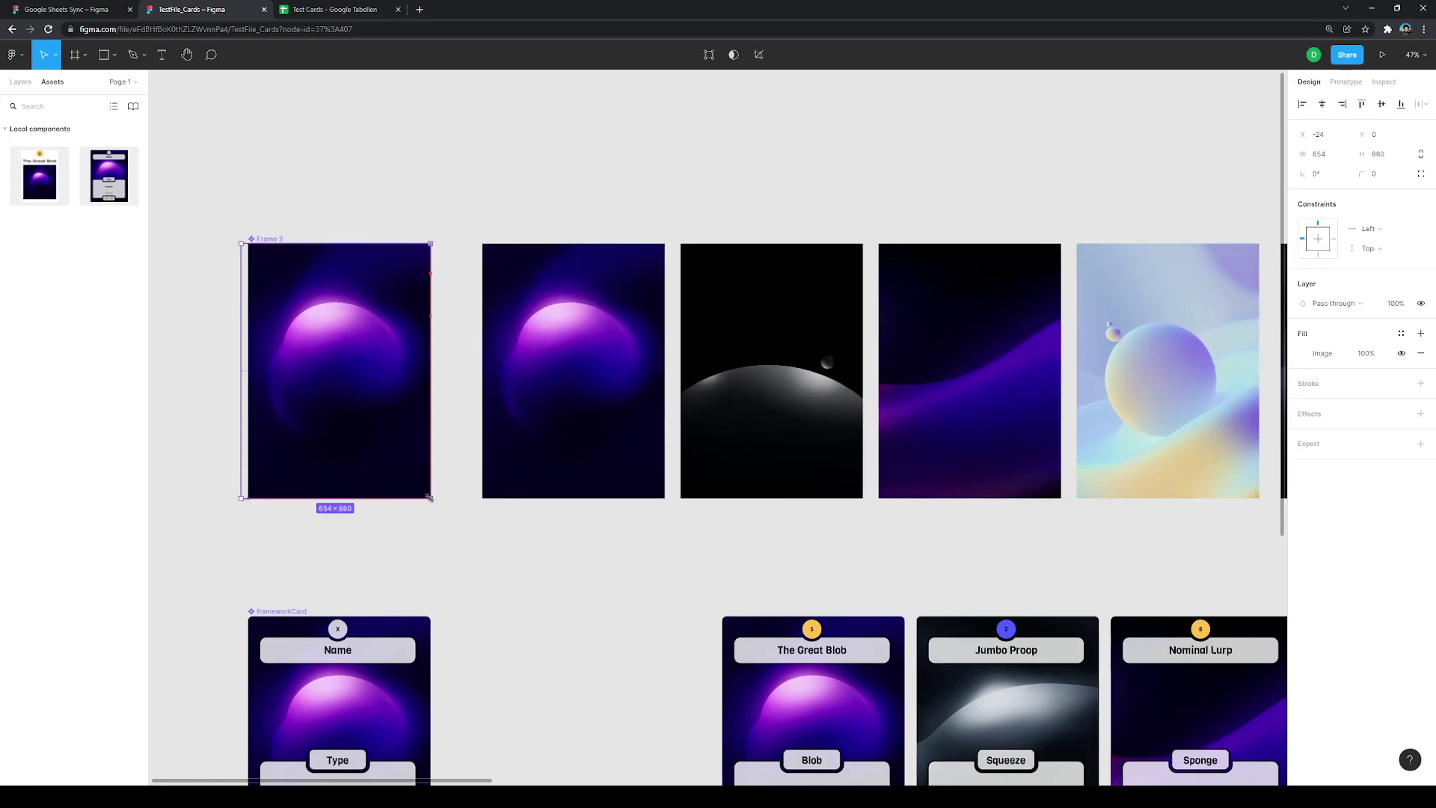
{"action": "left_click", "coordinate": [20, 81]}
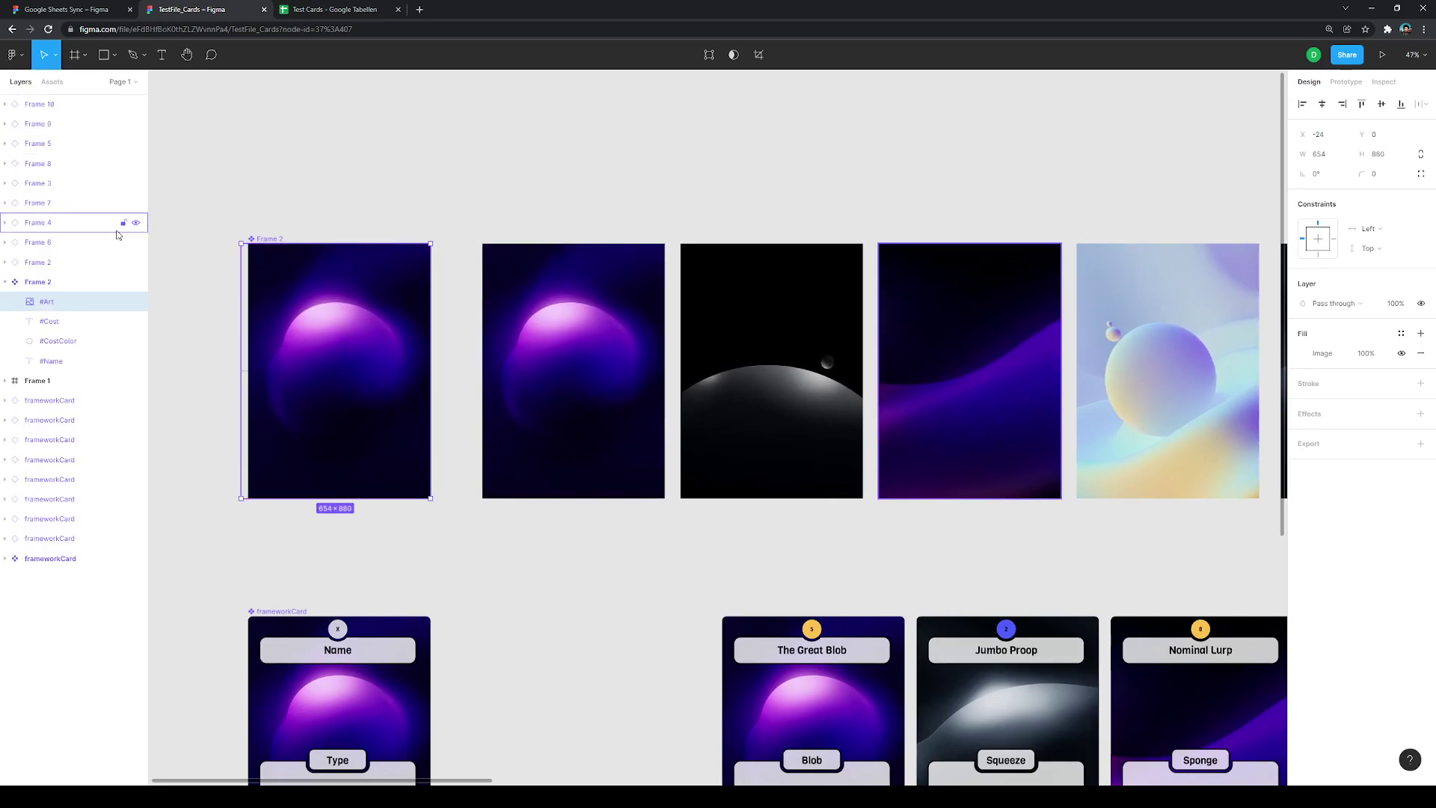
{"action": "left_click_drag", "start_coordinate": [74, 301], "coordinate": [26, 363]}
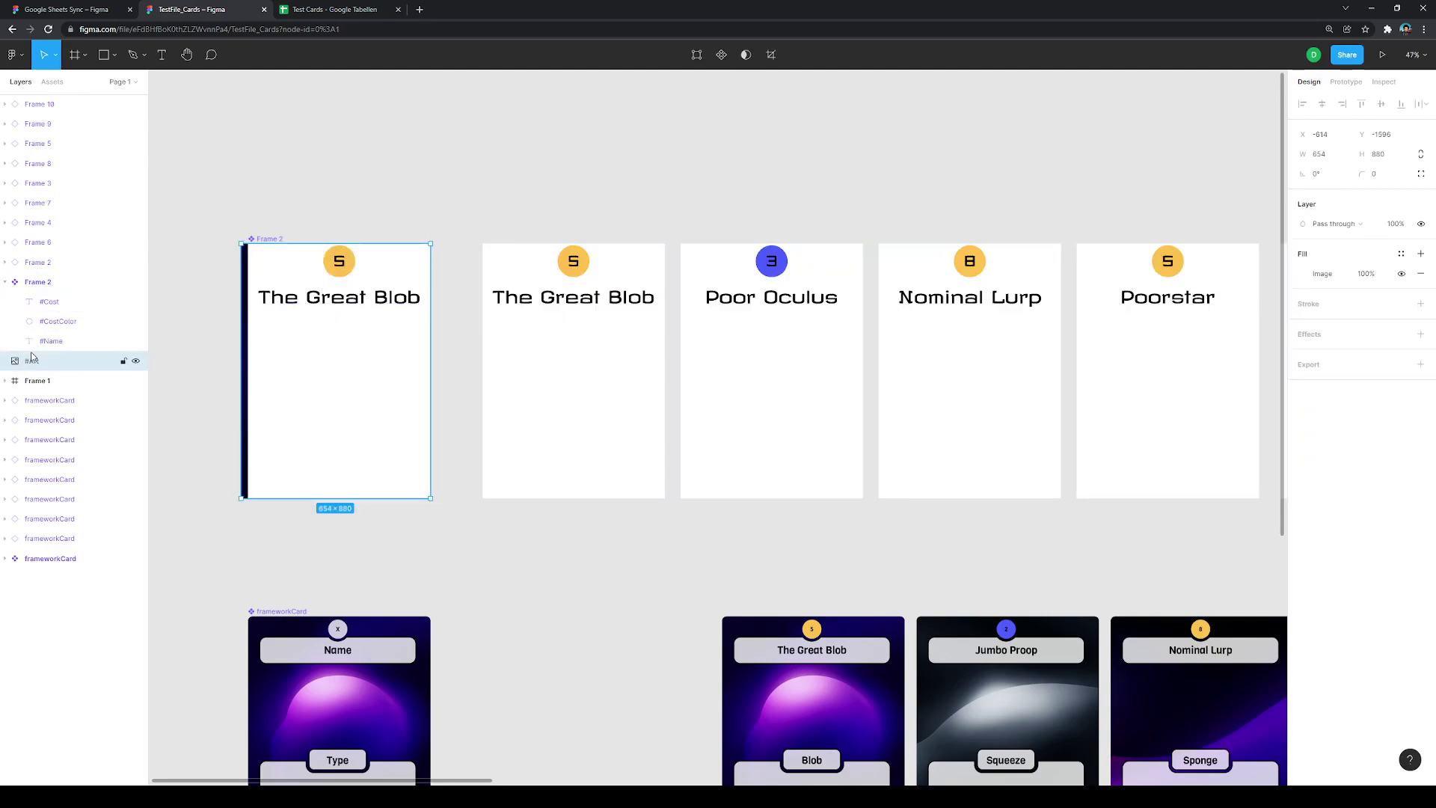
{"action": "left_click_drag", "start_coordinate": [28, 362], "coordinate": [34, 354]}
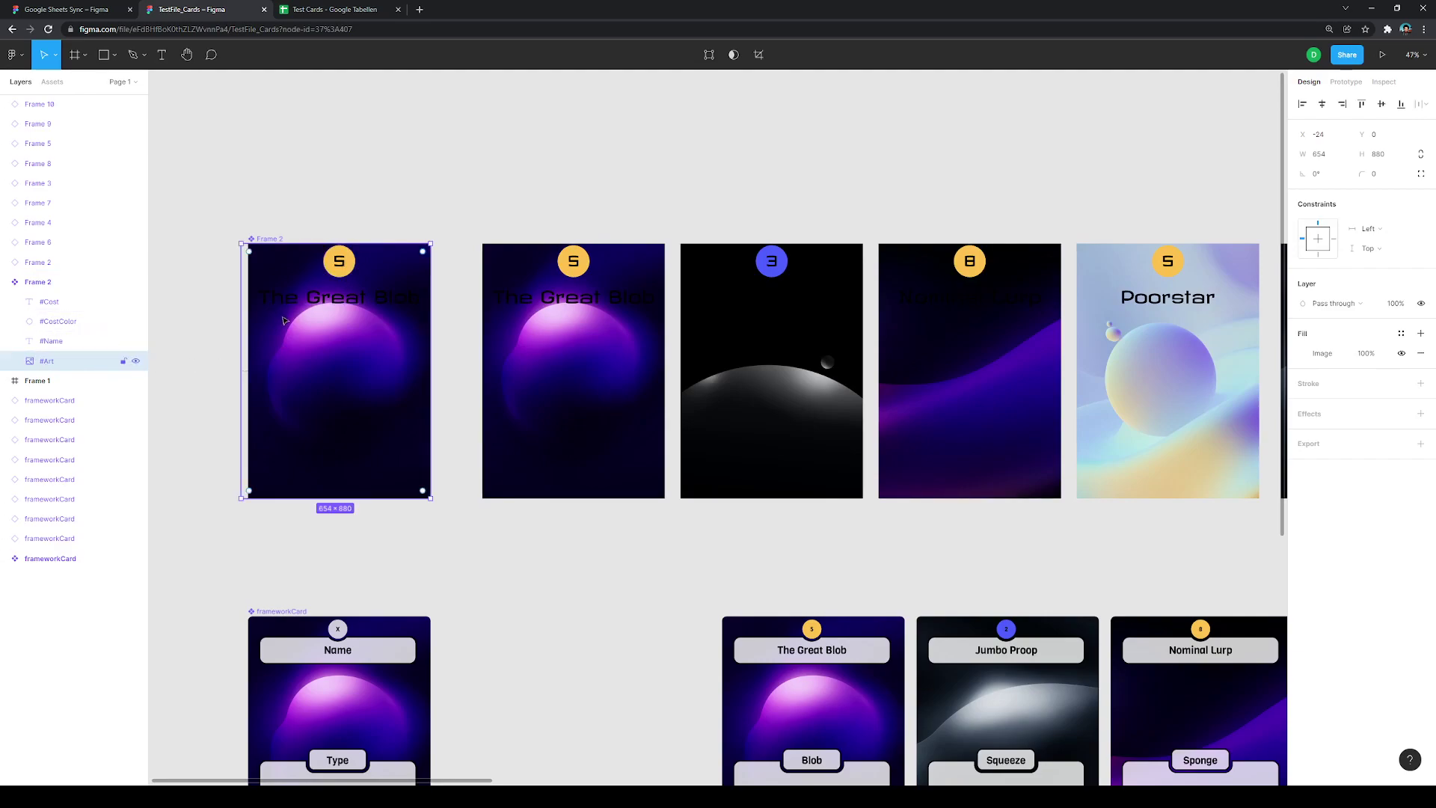
Step: Set the #Name text fill to FFFFFF
{"action": "left_click", "coordinate": [320, 307]}
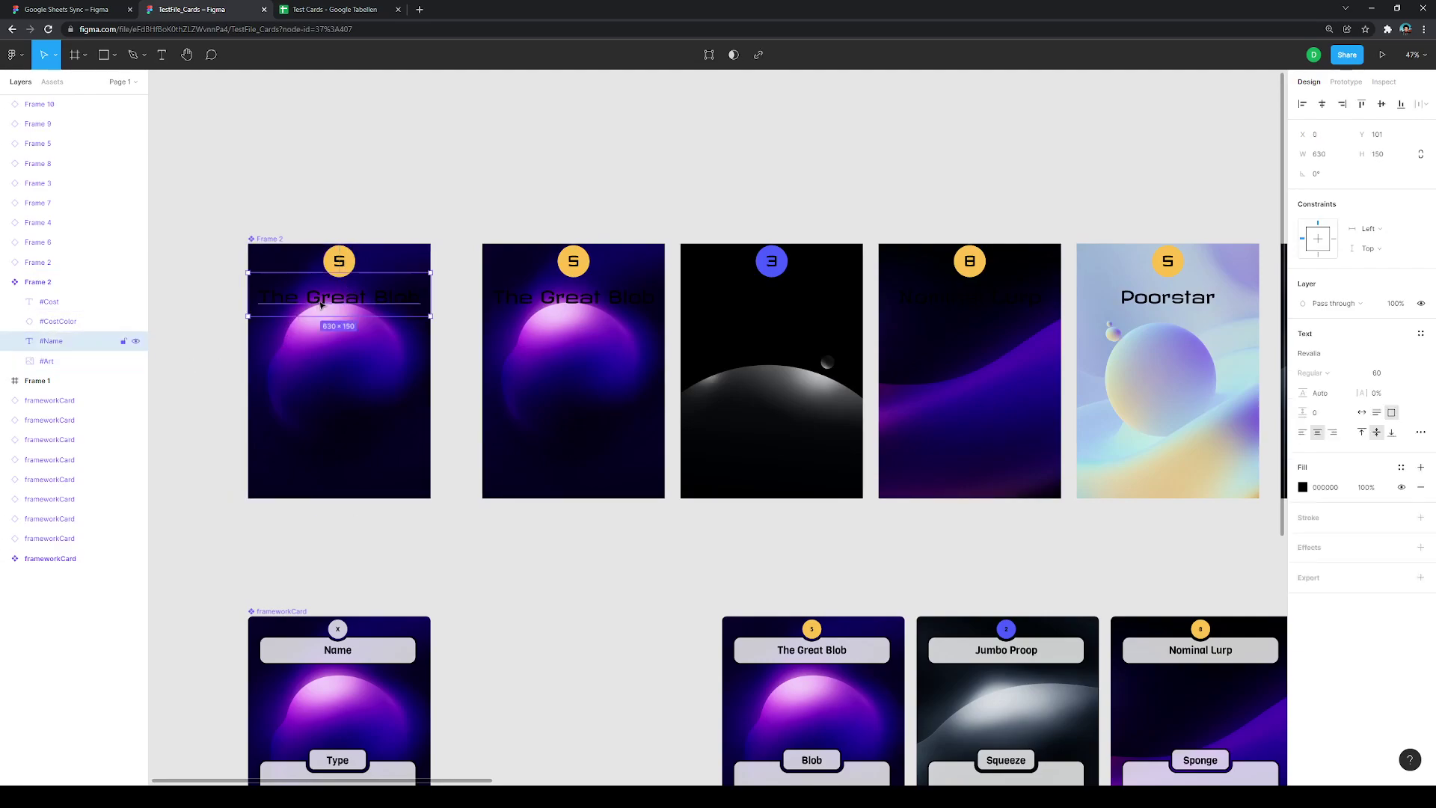
{"action": "left_click", "coordinate": [1324, 487]}
{"action": "type", "text": "ffffff"}
{"action": "left_click", "coordinate": [1302, 487]}
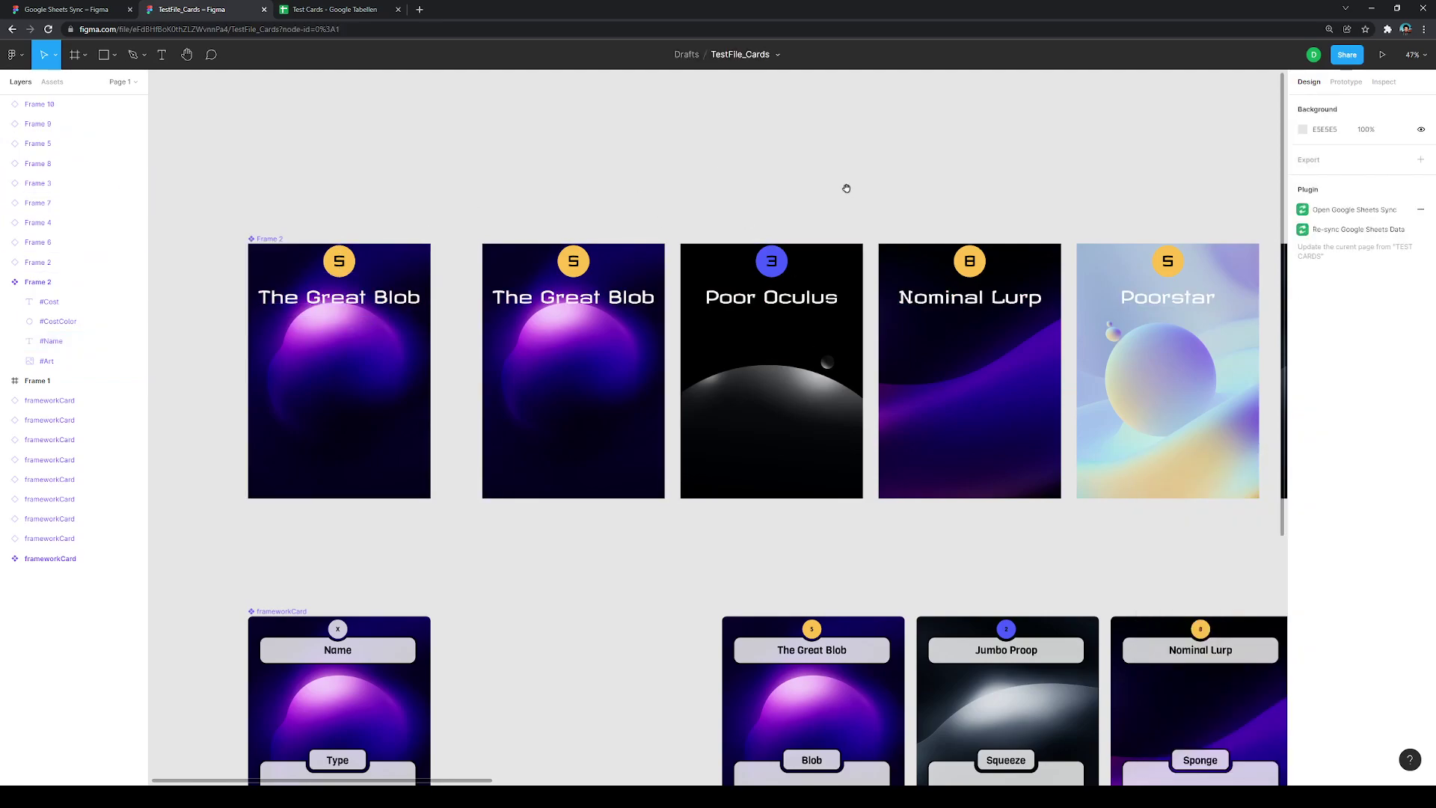
{"action": "scroll", "coordinate": [848, 187], "scroll_direction": "down", "scroll_amount": 1}
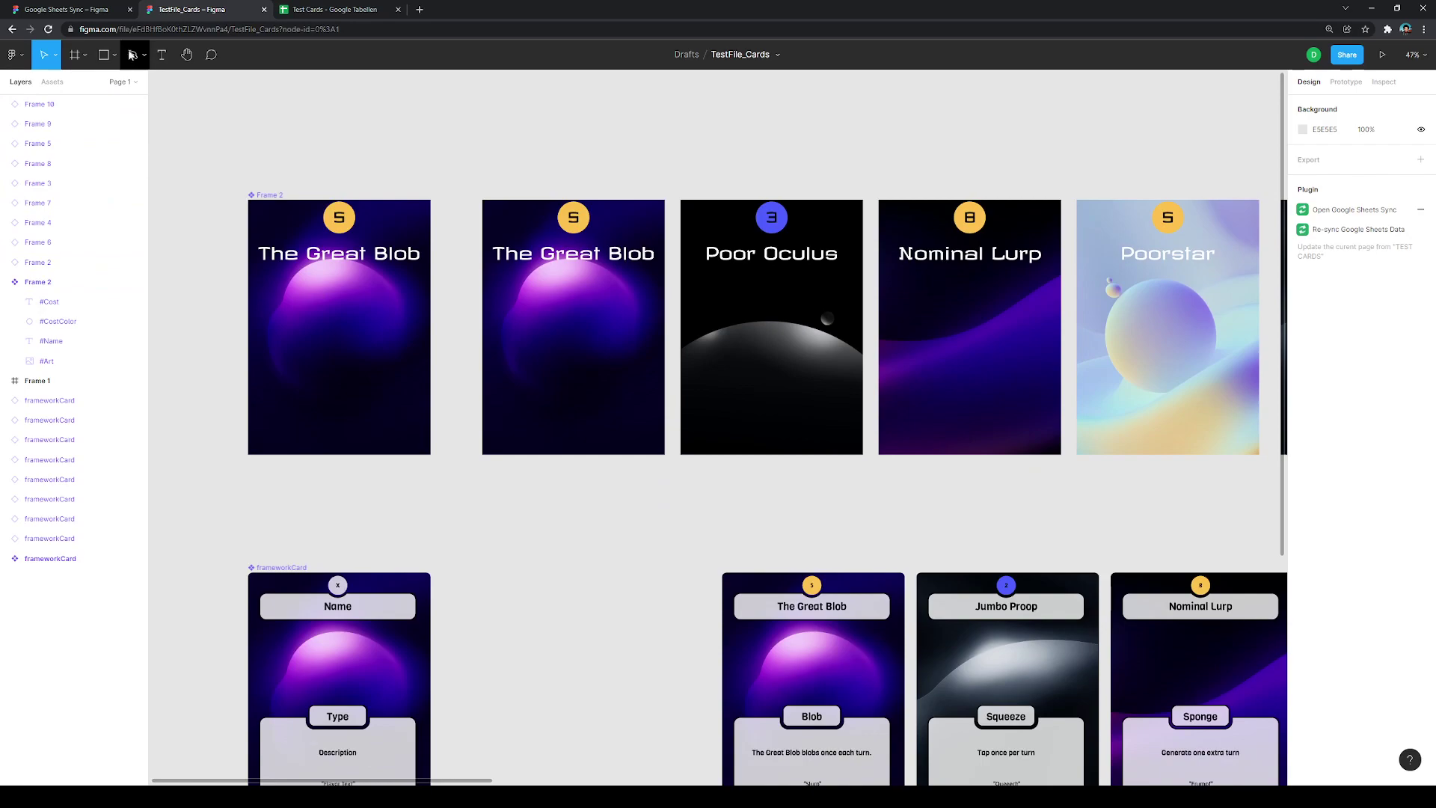
{"action": "scroll", "coordinate": [476, 213], "scroll_direction": "down", "scroll_amount": 1}
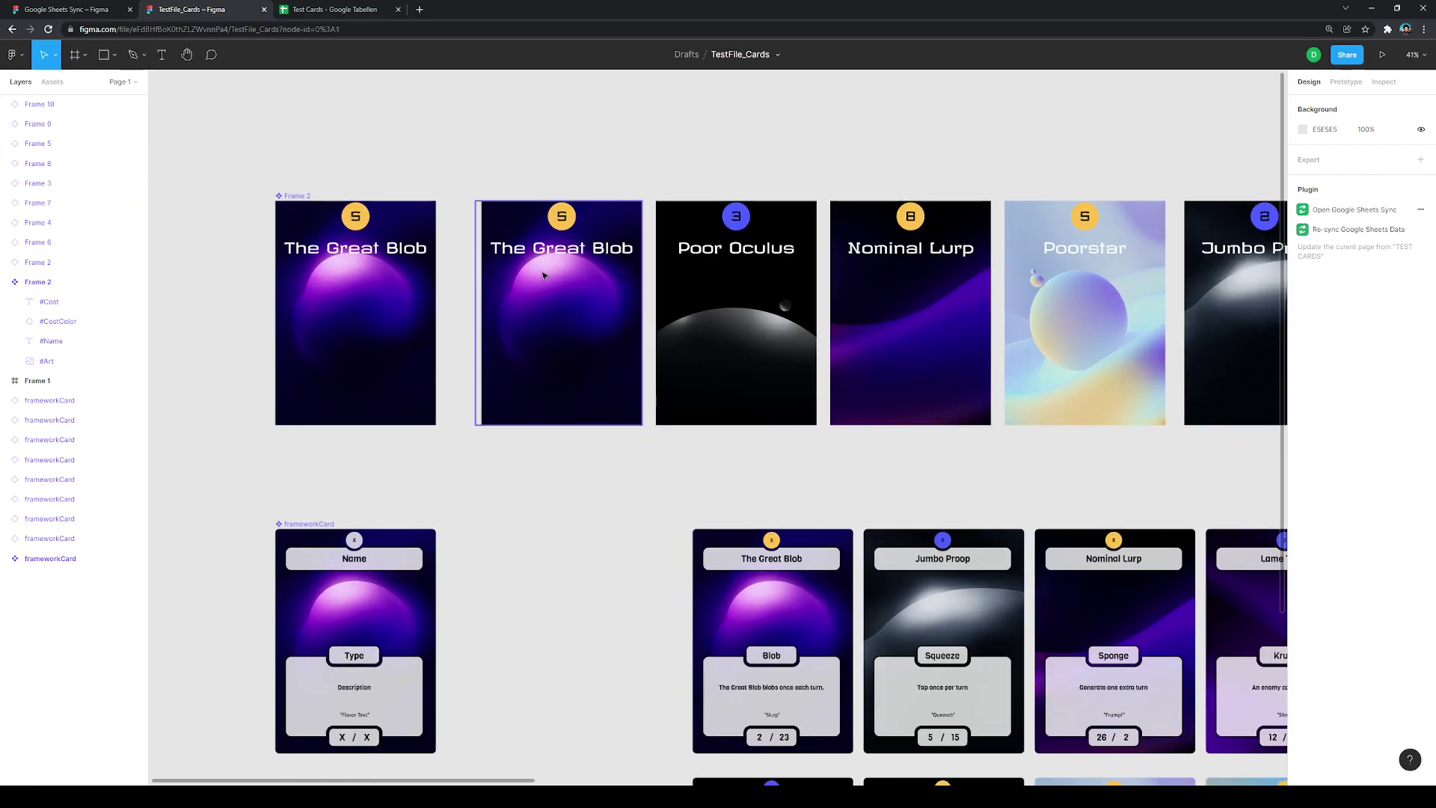
{"action": "scroll", "coordinate": [566, 314], "scroll_direction": "down", "scroll_amount": 1}
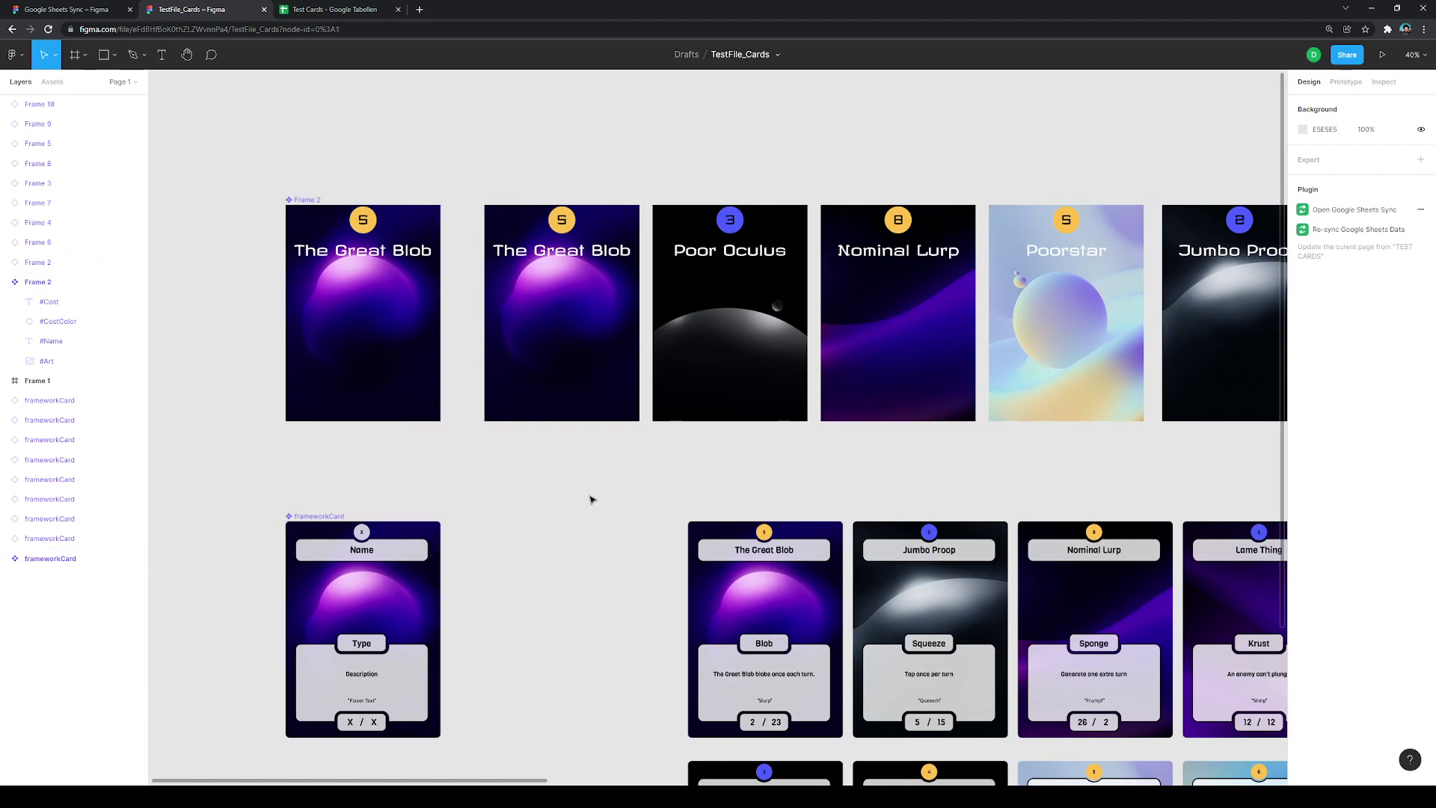
{"action": "left_click_drag", "start_coordinate": [608, 487], "coordinate": [94, 525]}
{"action": "scroll", "coordinate": [217, 531], "scroll_direction": "down", "scroll_amount": 2}
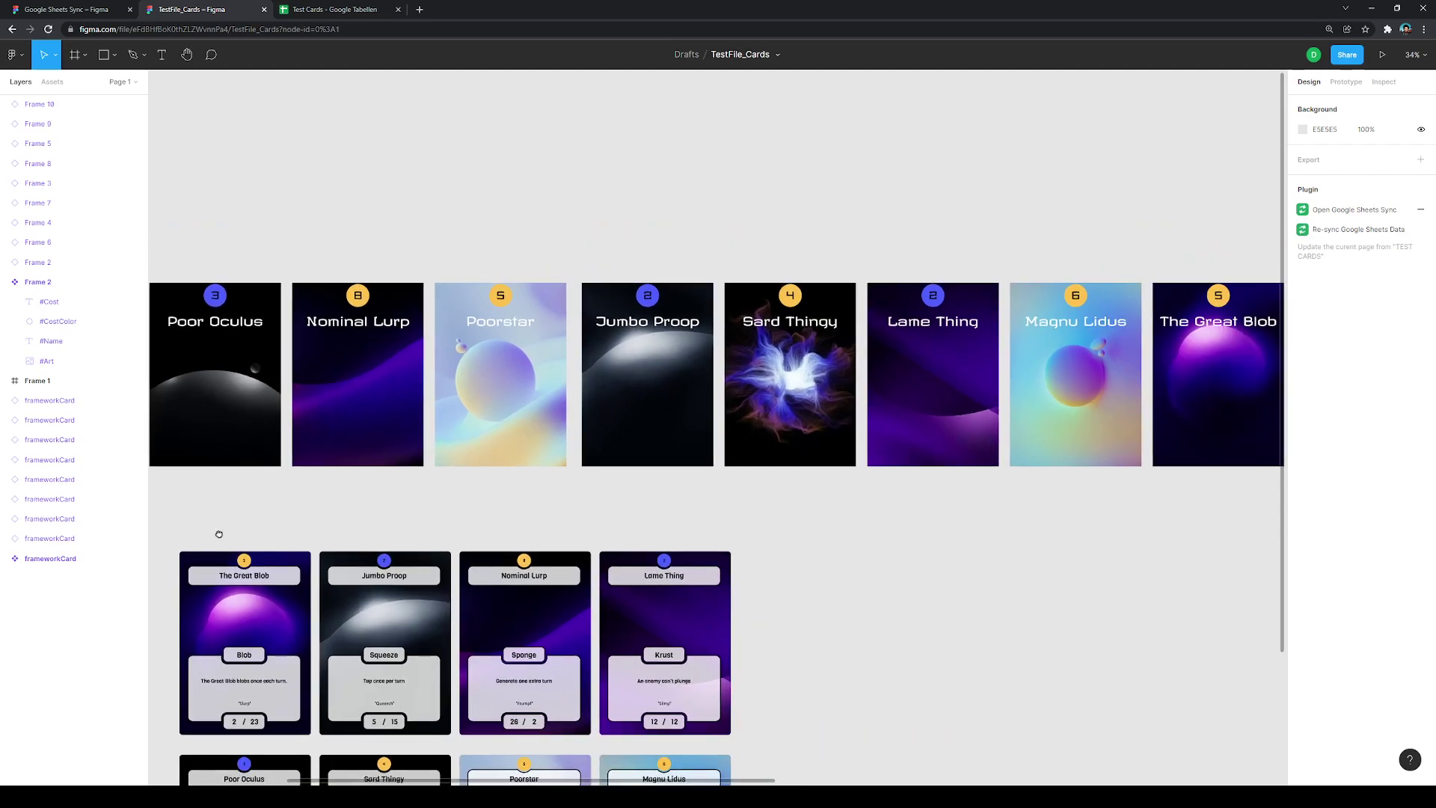
{"action": "left_click_drag", "start_coordinate": [218, 531], "coordinate": [400, 496]}
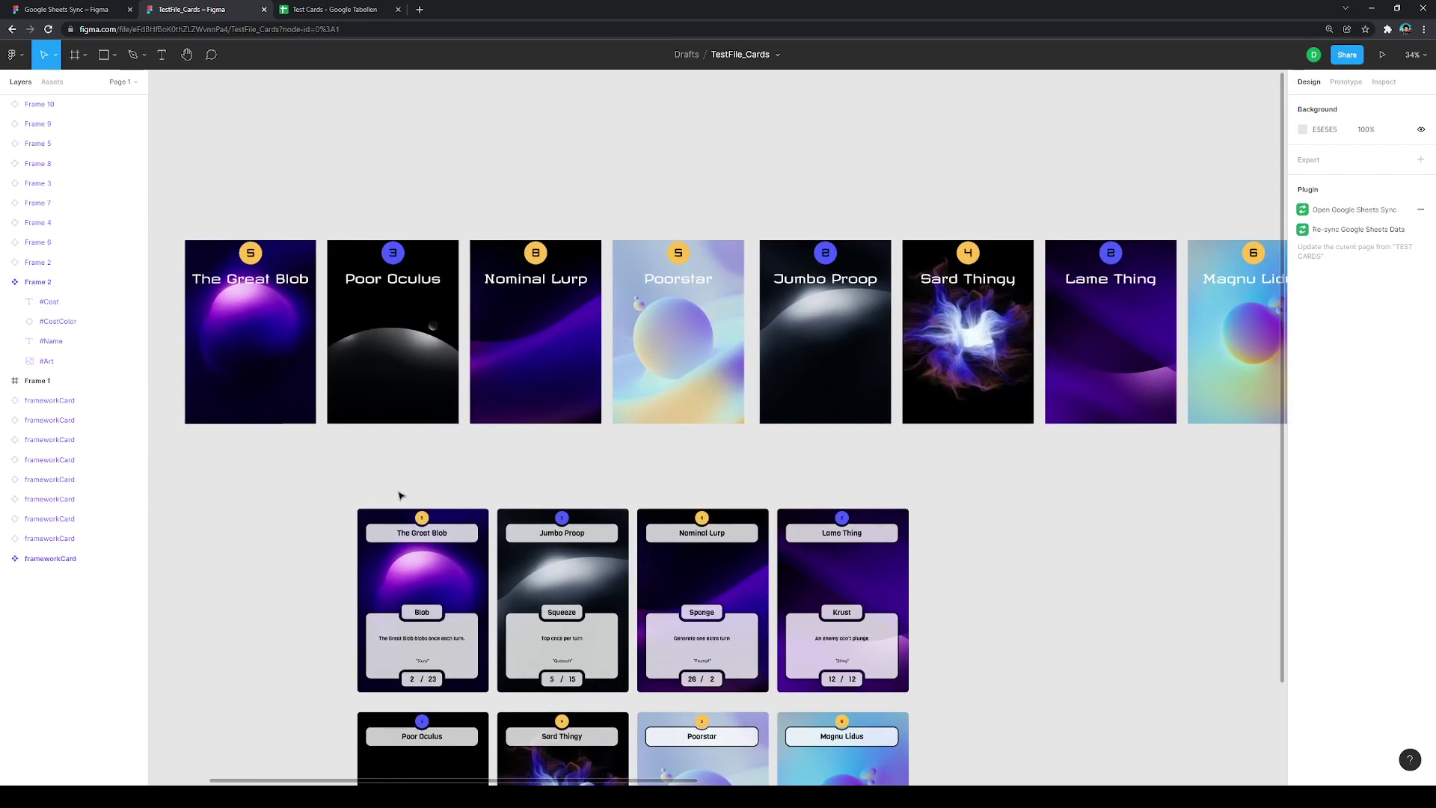
{"action": "left_click", "coordinate": [563, 362]}
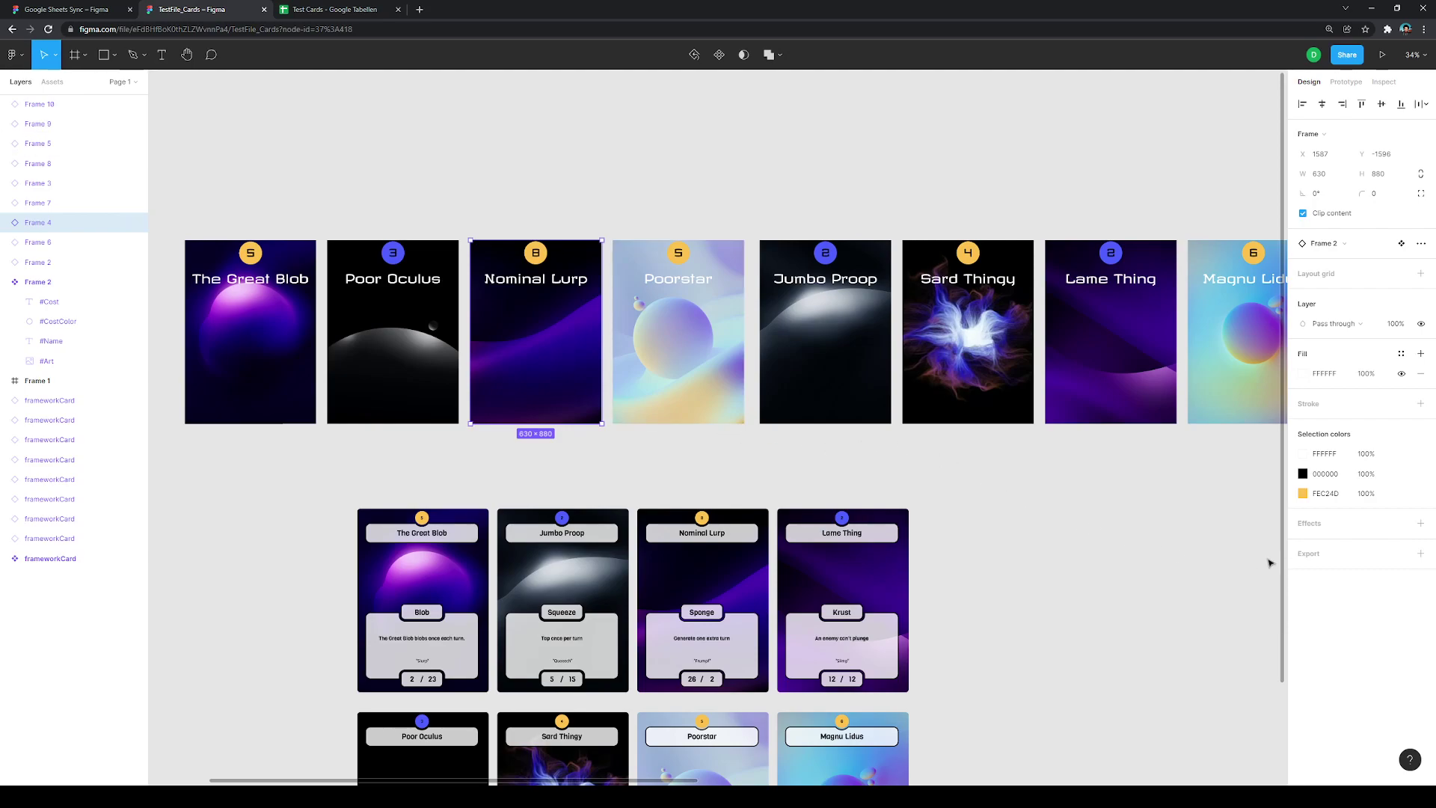
Step: Give the nine card copies a 1x PNG export setting
{"action": "left_click", "coordinate": [1385, 557]}
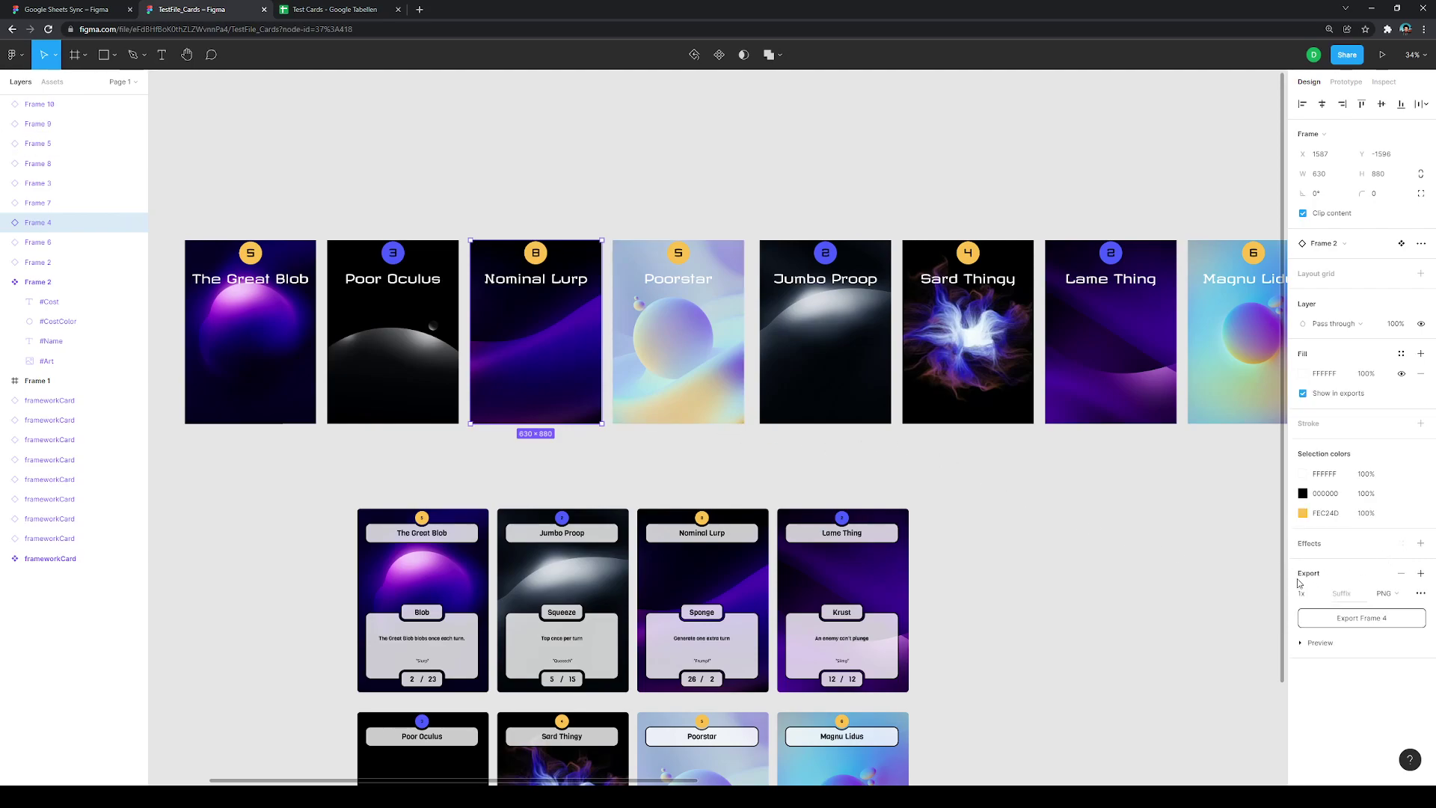
{"action": "scroll", "coordinate": [1023, 484], "scroll_direction": "down", "scroll_amount": 3}
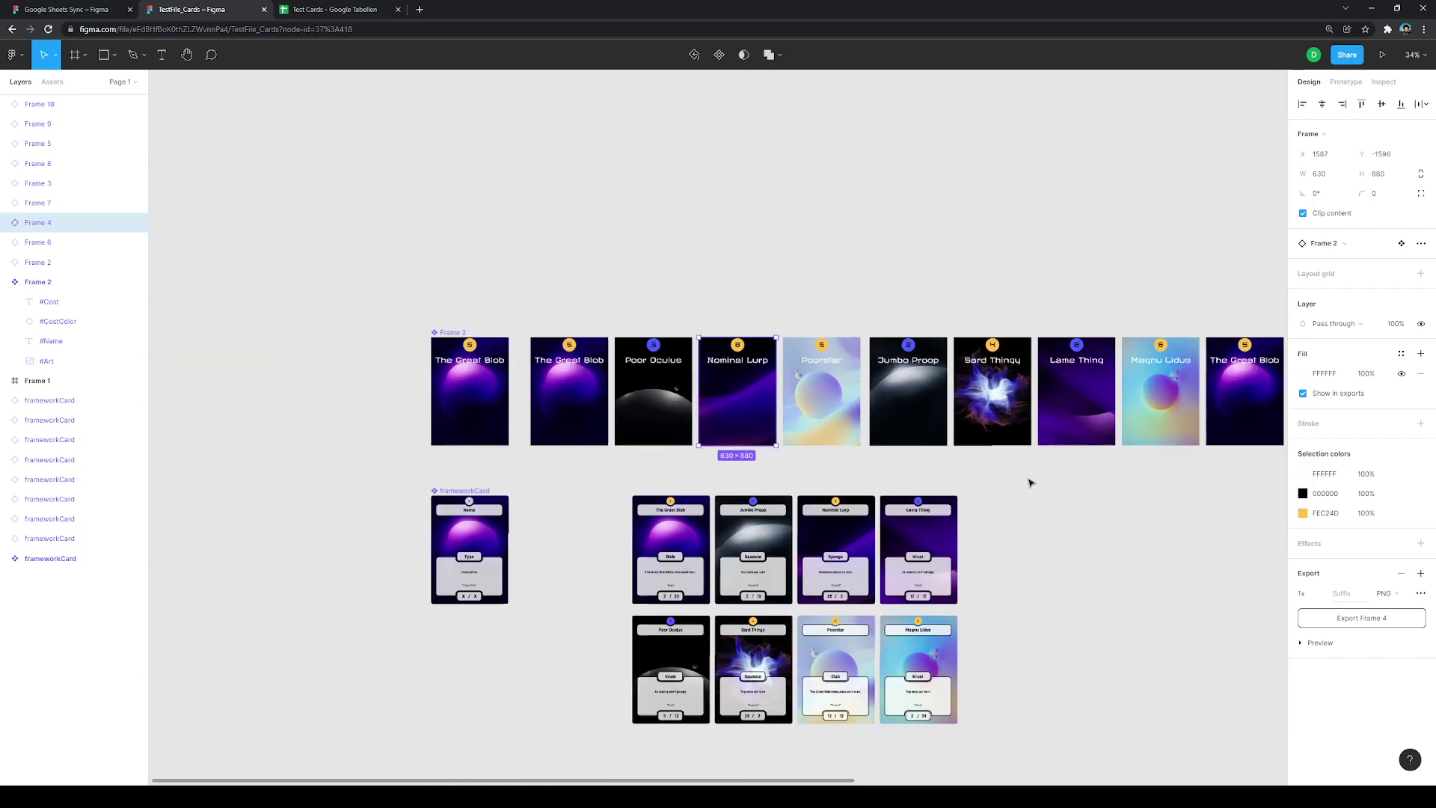
{"action": "left_click", "coordinate": [539, 469]}
{"action": "left_click_drag", "start_coordinate": [528, 461], "coordinate": [1433, 329]}
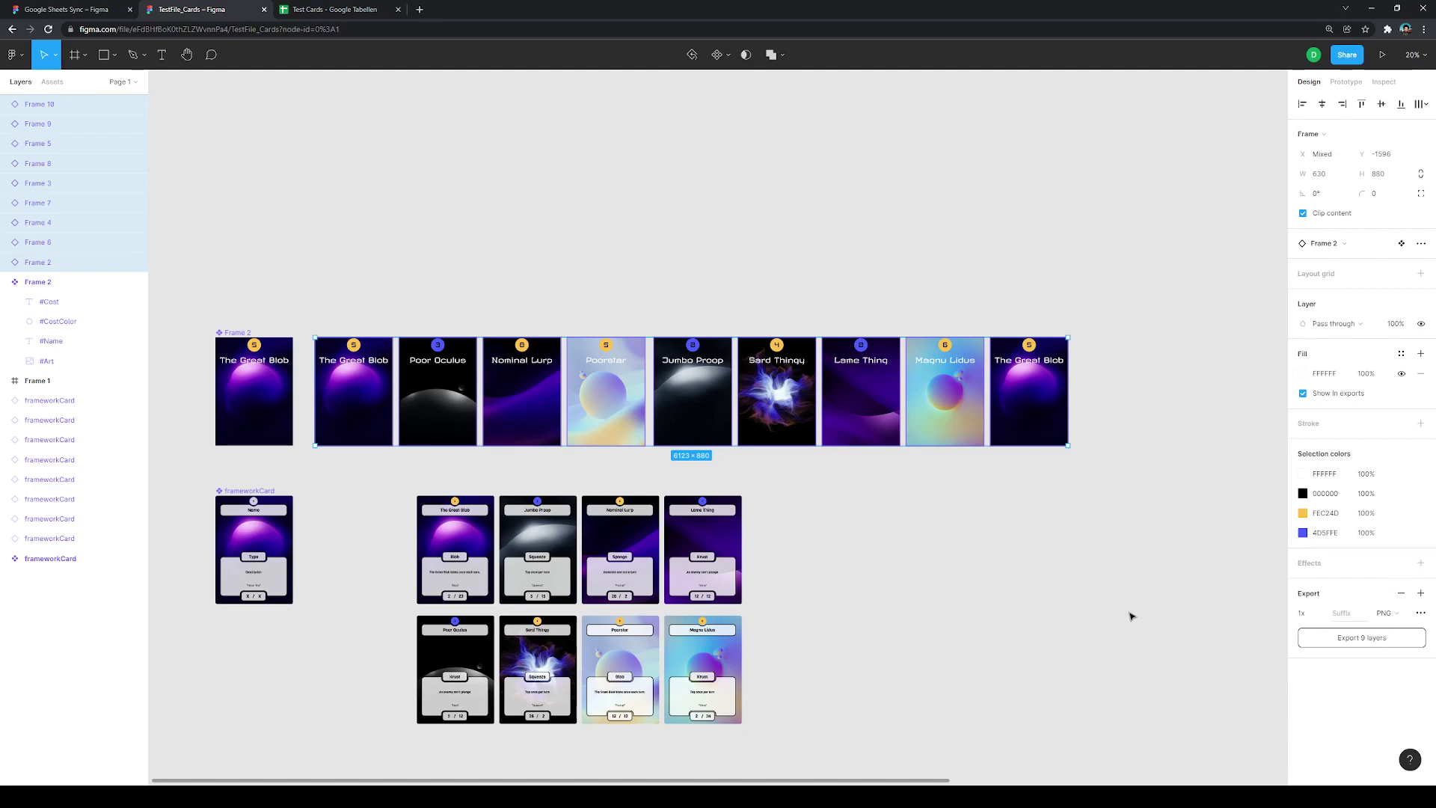
{"action": "left_click", "coordinate": [1303, 614]}
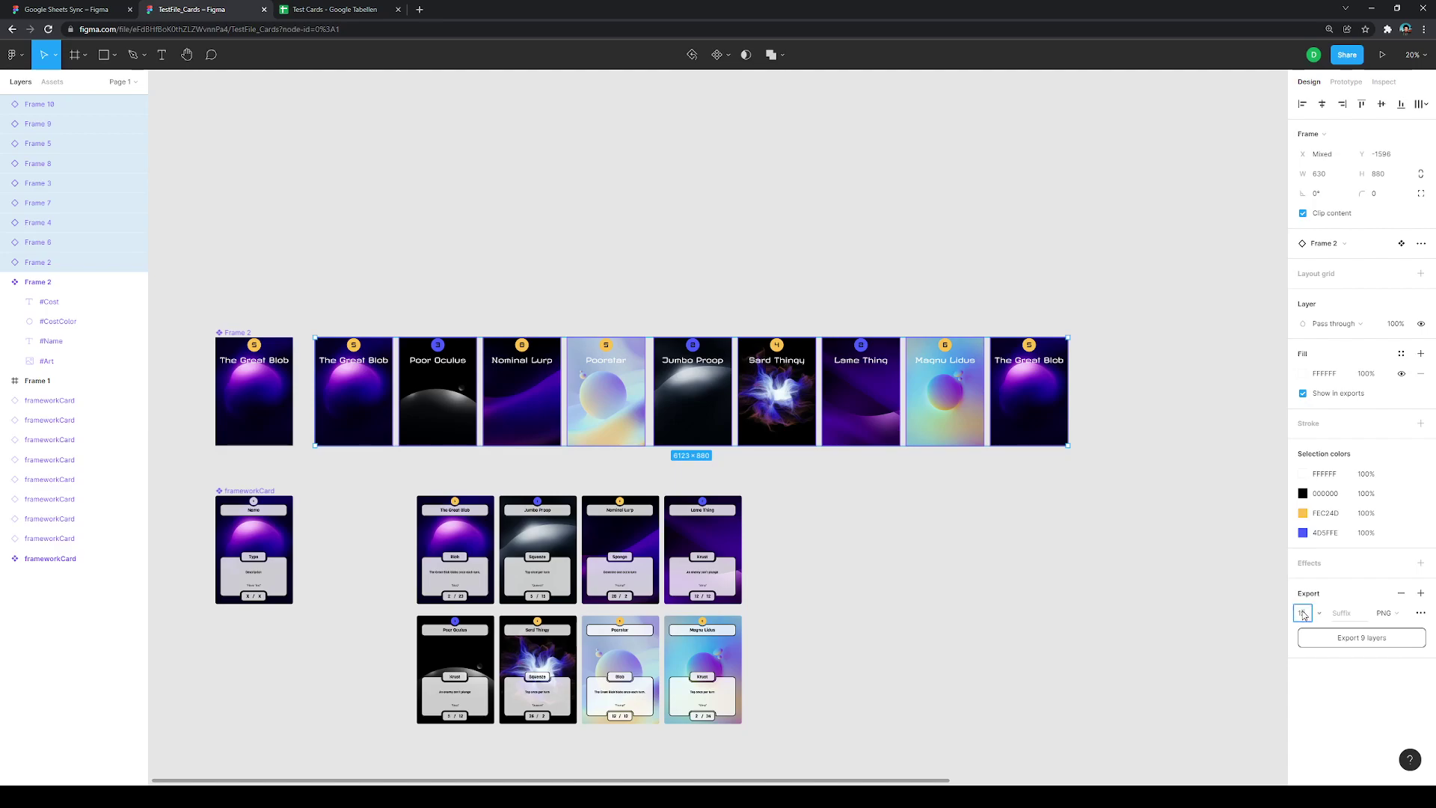